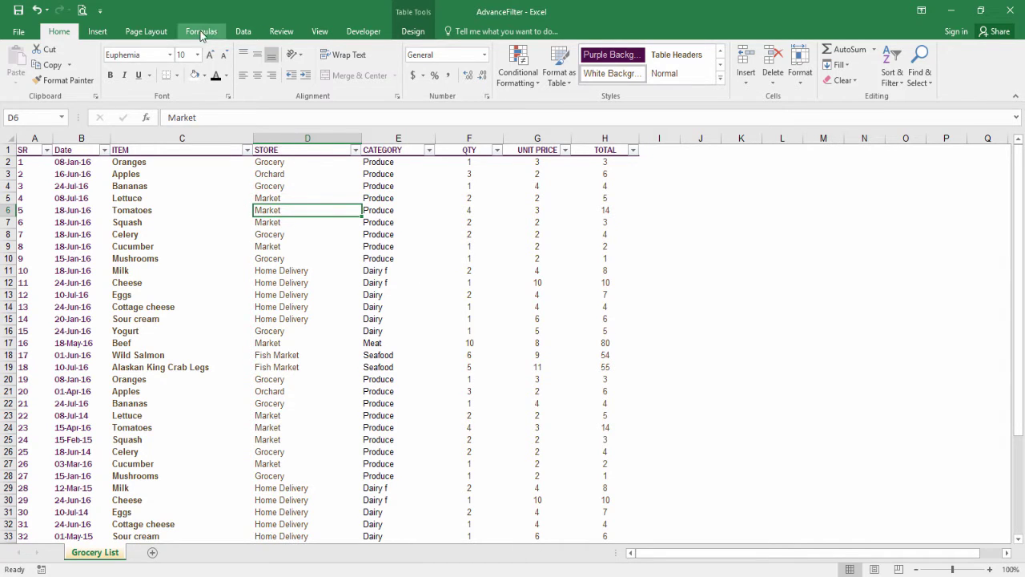
Switch to the Data ribbon to reach the Sort & Filter tools for the Grocery List
{"action": "left_click", "coordinate": [241, 32]}
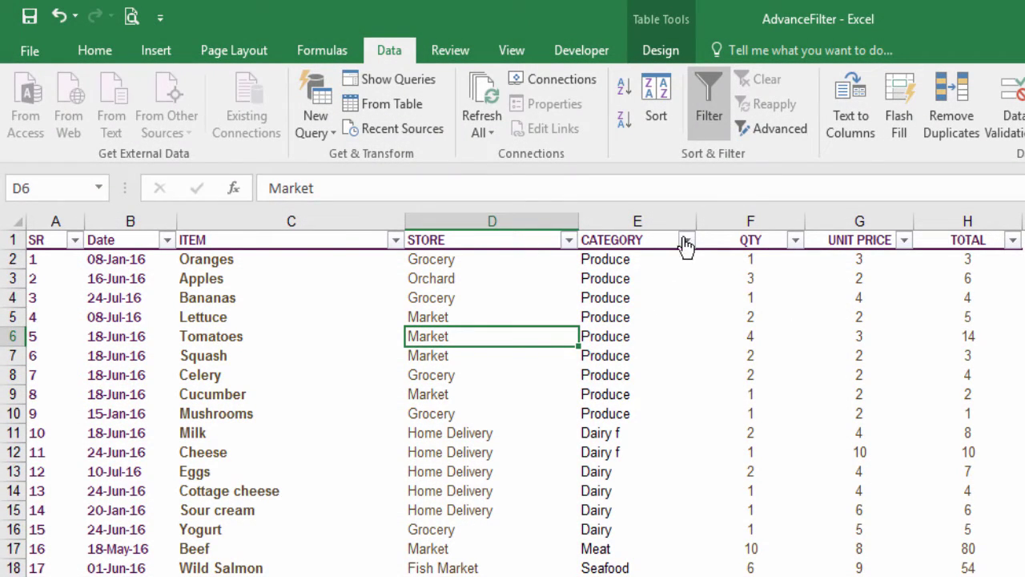
In the CATEGORY filter checklist, clear all categories and tick only Dairy
{"action": "left_click", "coordinate": [687, 239]}
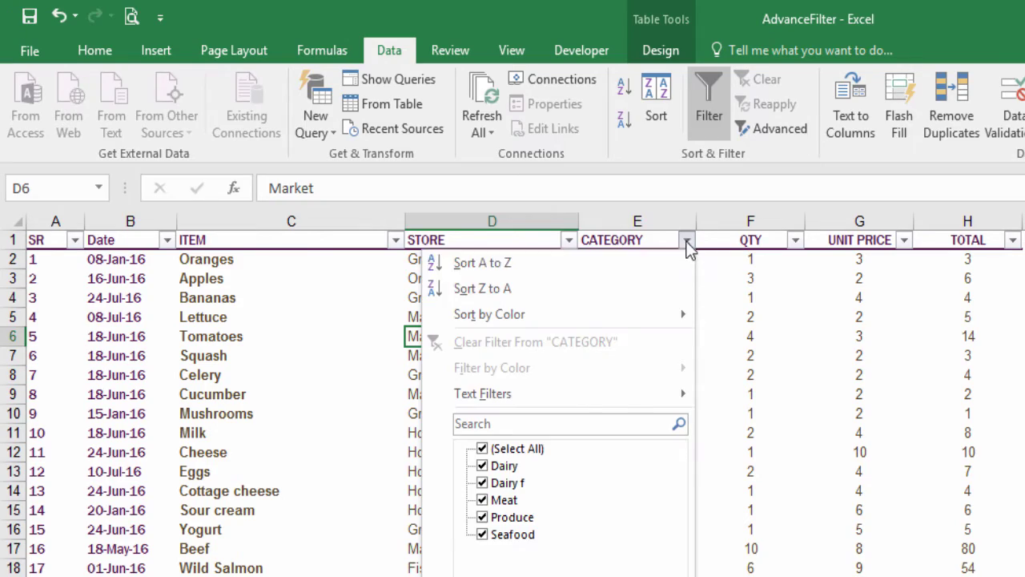
{"action": "left_click", "coordinate": [687, 243]}
{"action": "left_click", "coordinate": [687, 244]}
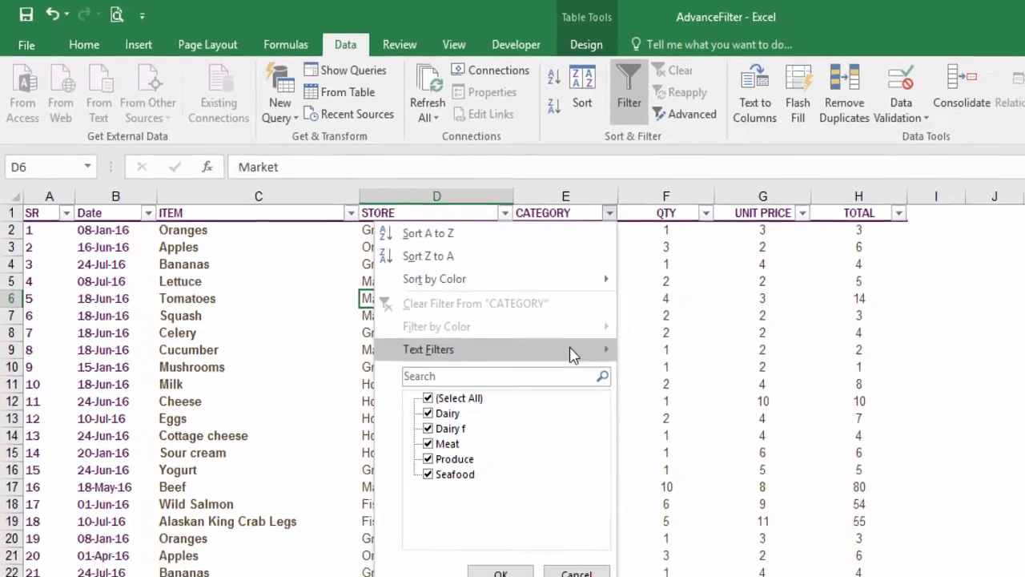
{"action": "mouse_move", "coordinate": [633, 391]}
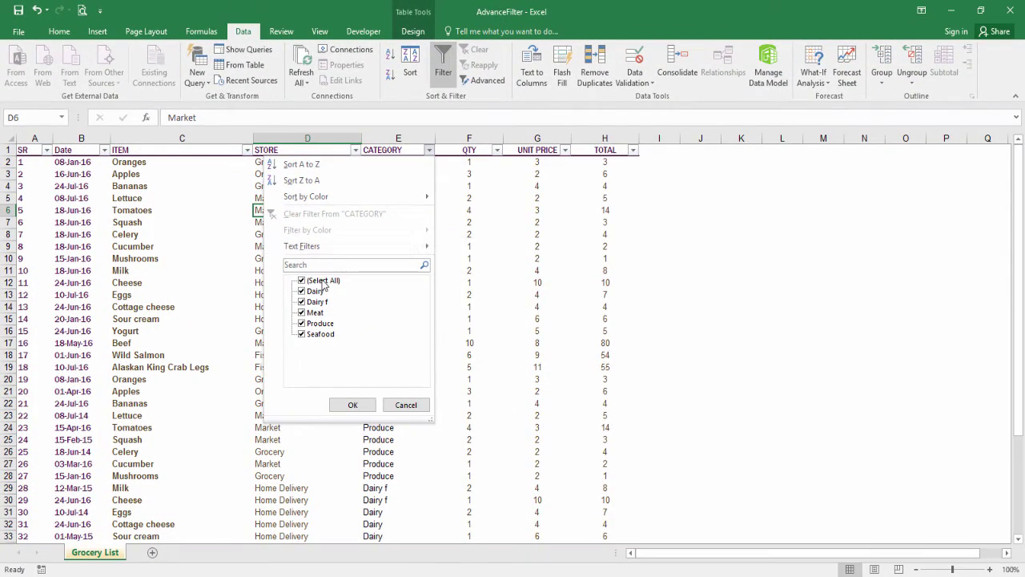
{"action": "left_click", "coordinate": [315, 280]}
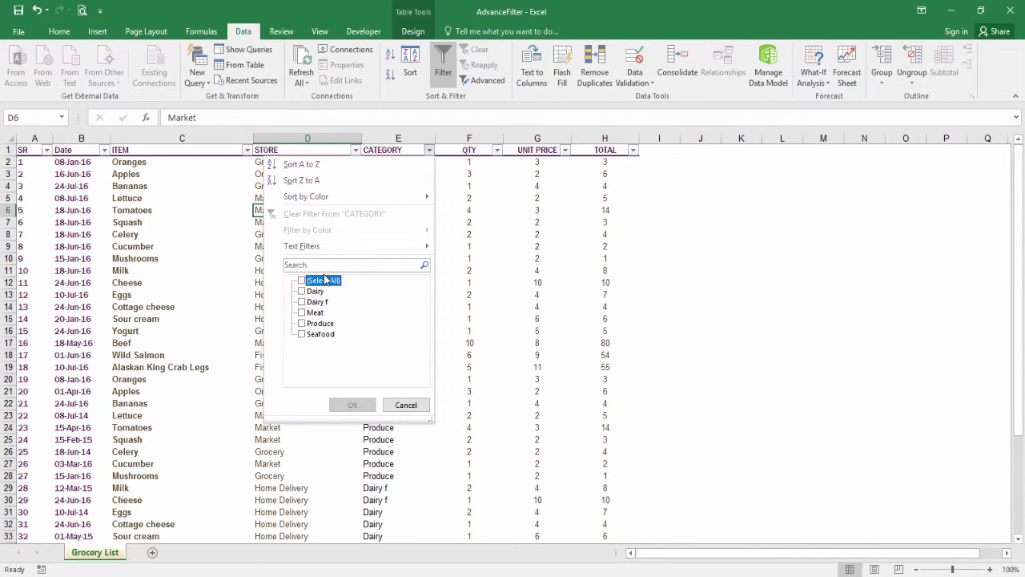
{"action": "left_click", "coordinate": [313, 291]}
Apply the Dairy-only filter, then widen it to include Dairy f as well
{"action": "left_click", "coordinate": [353, 405]}
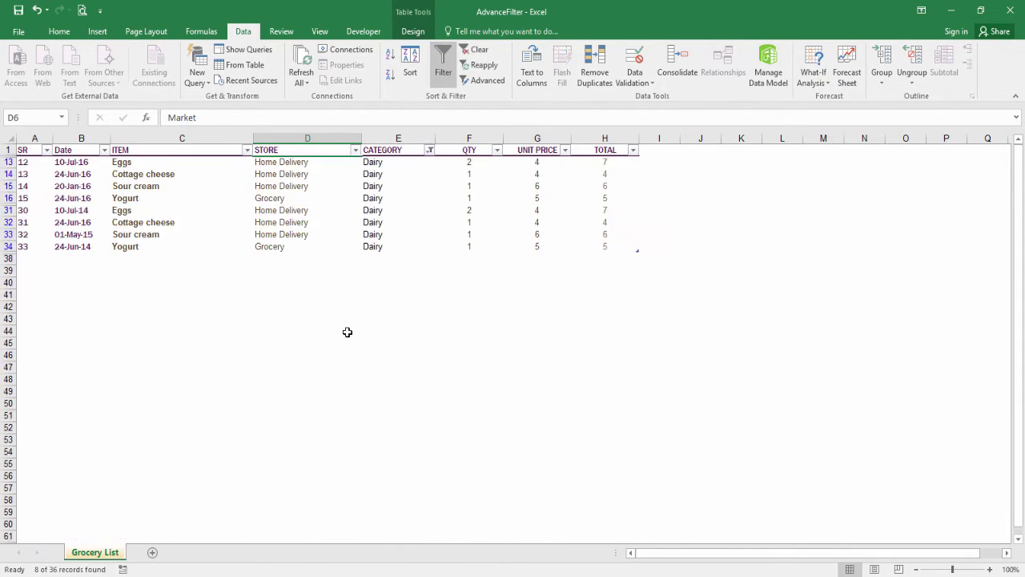
{"action": "left_click_drag", "start_coordinate": [385, 163], "coordinate": [380, 245]}
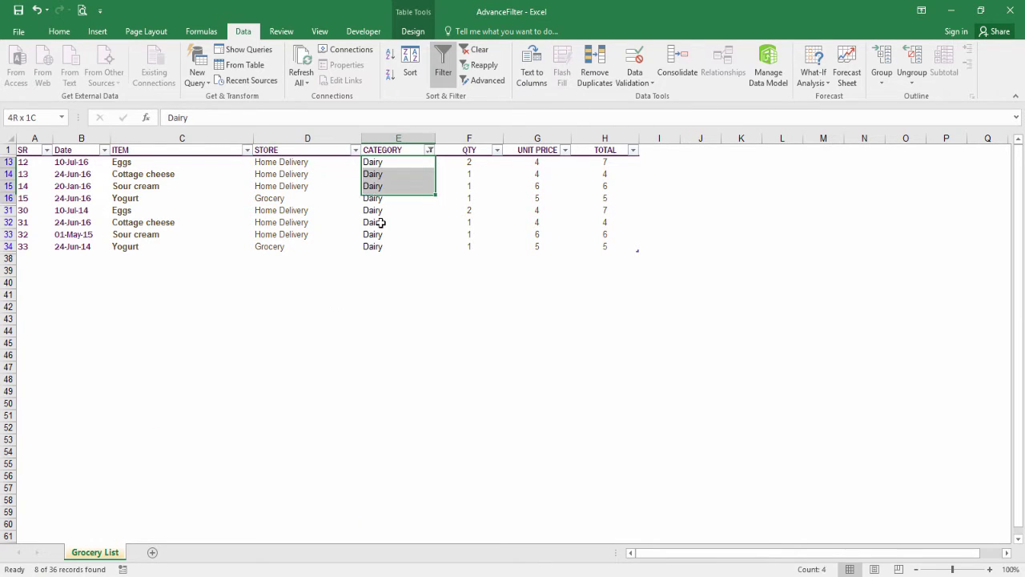
{"action": "left_click", "coordinate": [404, 207]}
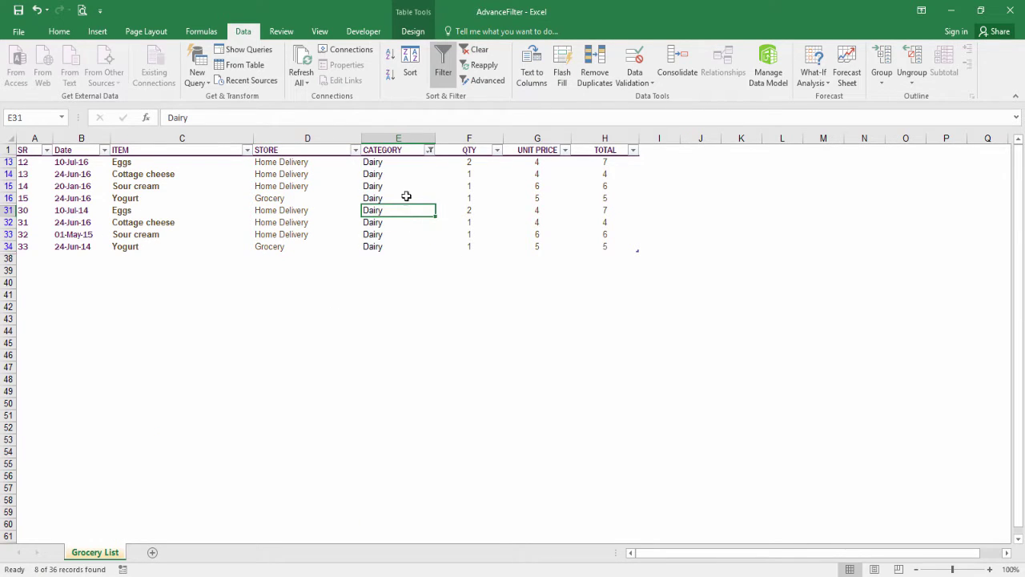
{"action": "left_click", "coordinate": [429, 150]}
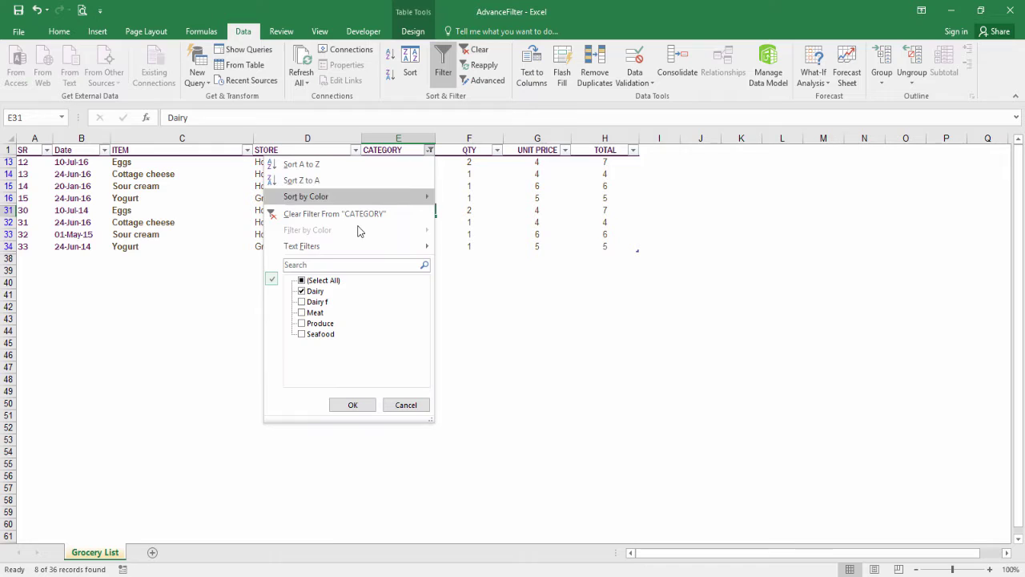
{"action": "left_click", "coordinate": [303, 305]}
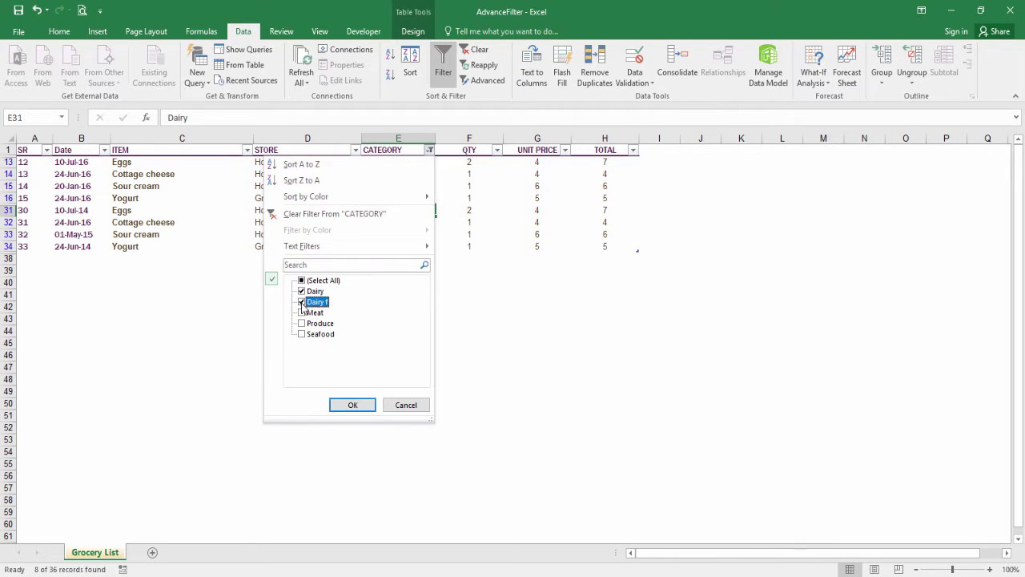
{"action": "left_click", "coordinate": [351, 404]}
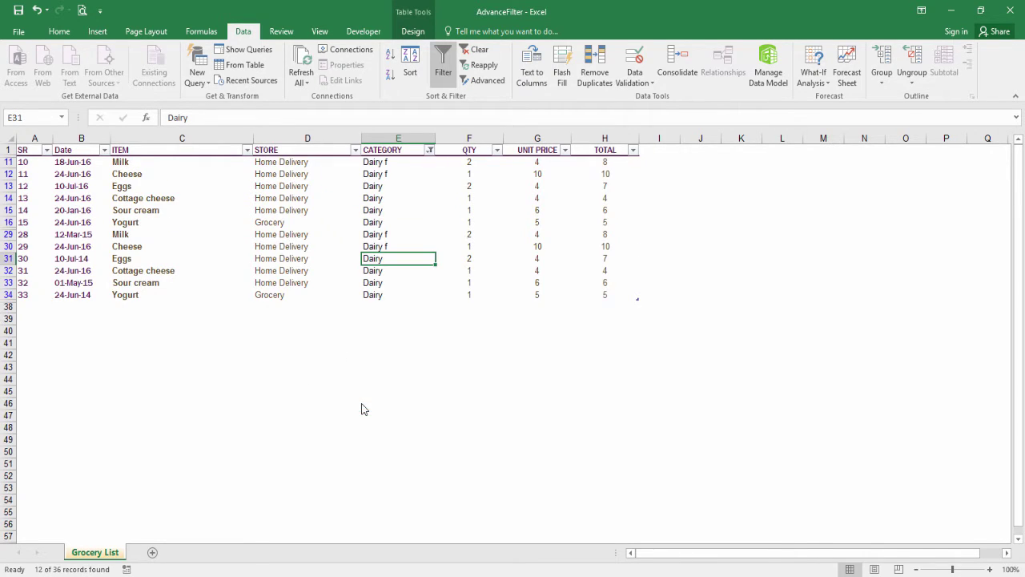
Adjust the CATEGORY checklist to show Dairy, Dairy f and Seafood rows
{"action": "left_click", "coordinate": [430, 150]}
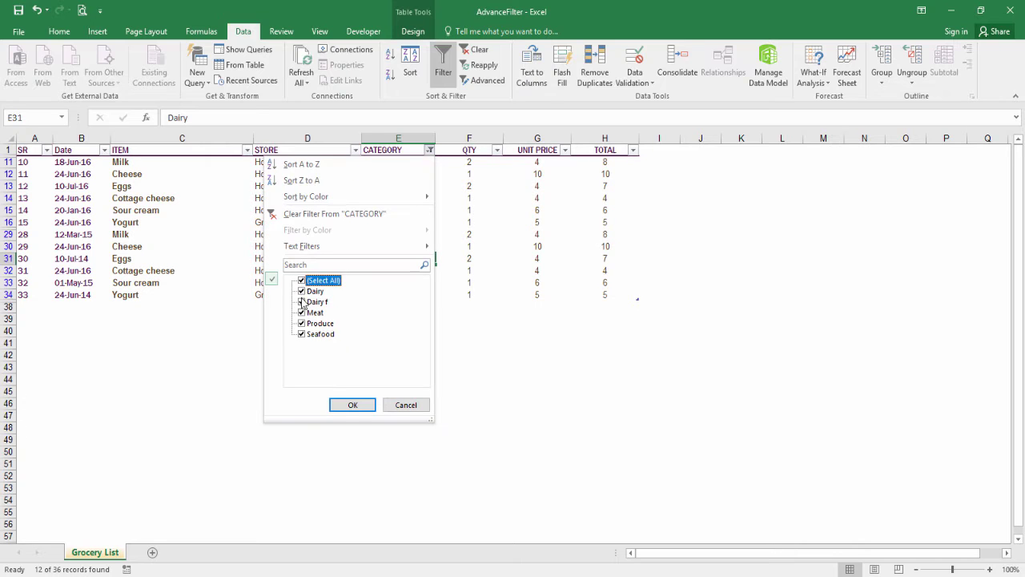
{"action": "left_click", "coordinate": [302, 323]}
{"action": "left_click", "coordinate": [302, 312]}
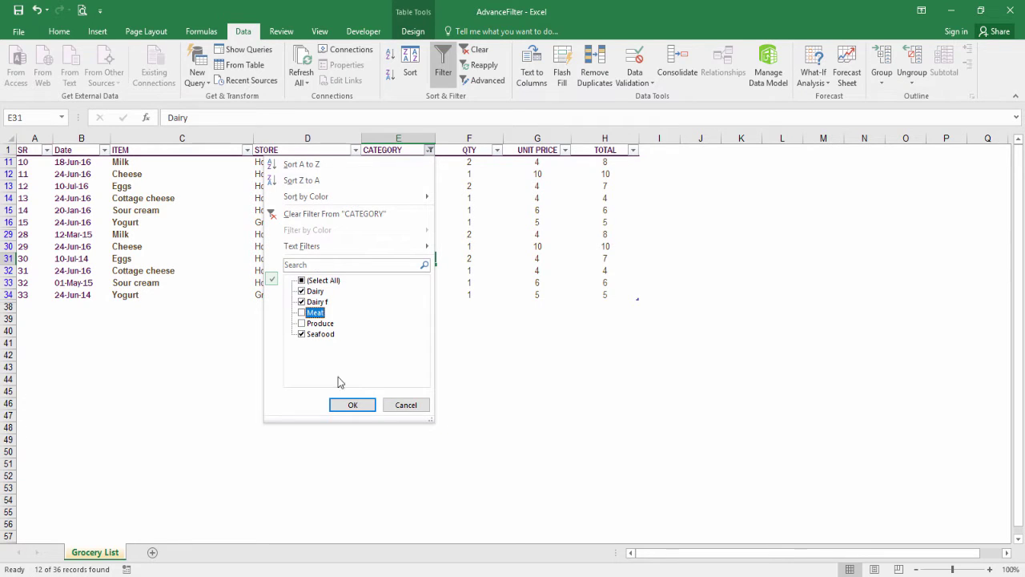
{"action": "left_click", "coordinate": [351, 405]}
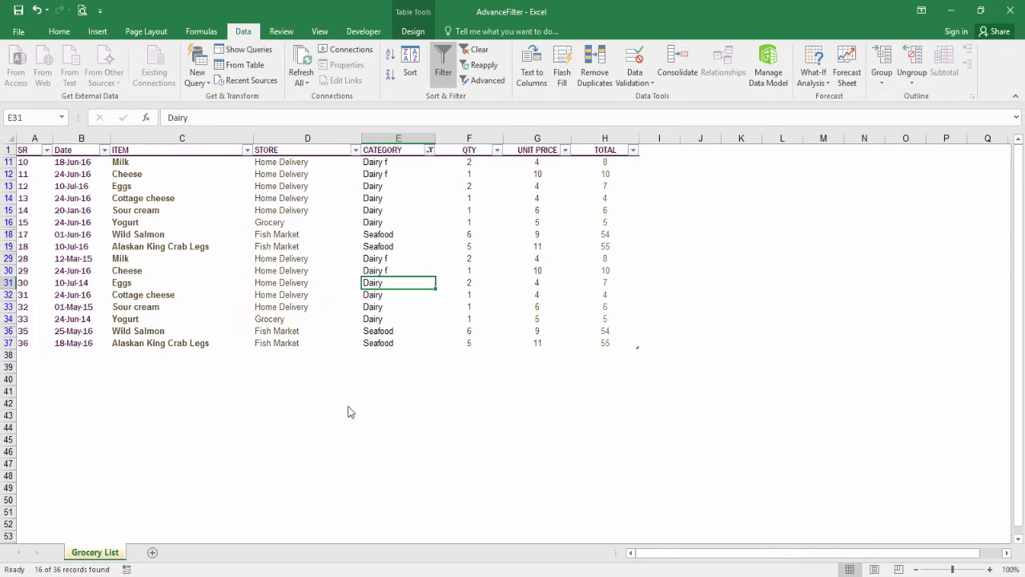
{"action": "left_click", "coordinate": [408, 174]}
Clear the CATEGORY filter so all 36 records, including Produce and Meat, reappear
{"action": "left_click", "coordinate": [429, 150]}
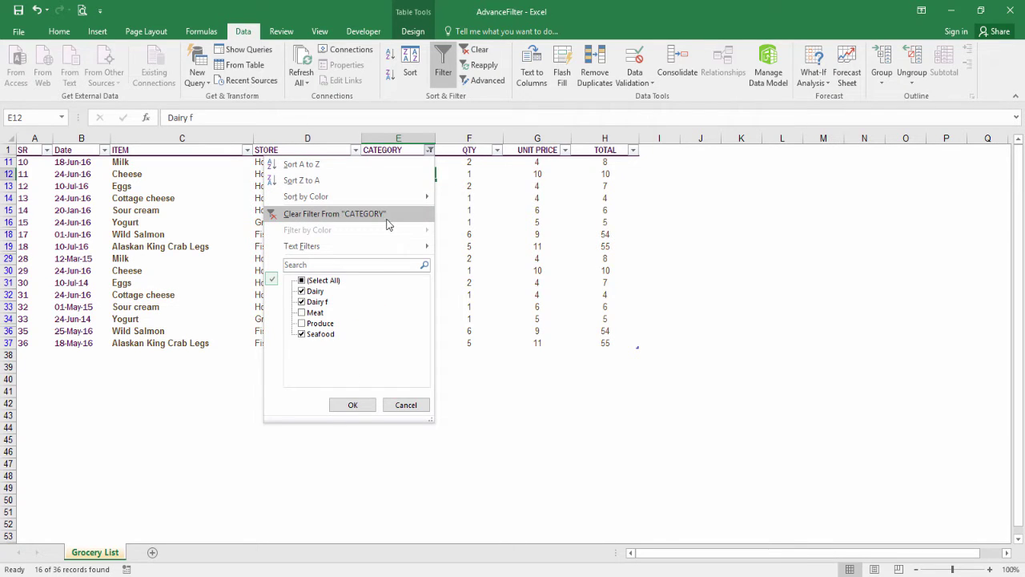
{"action": "left_click", "coordinate": [307, 284]}
{"action": "left_click", "coordinate": [305, 284]}
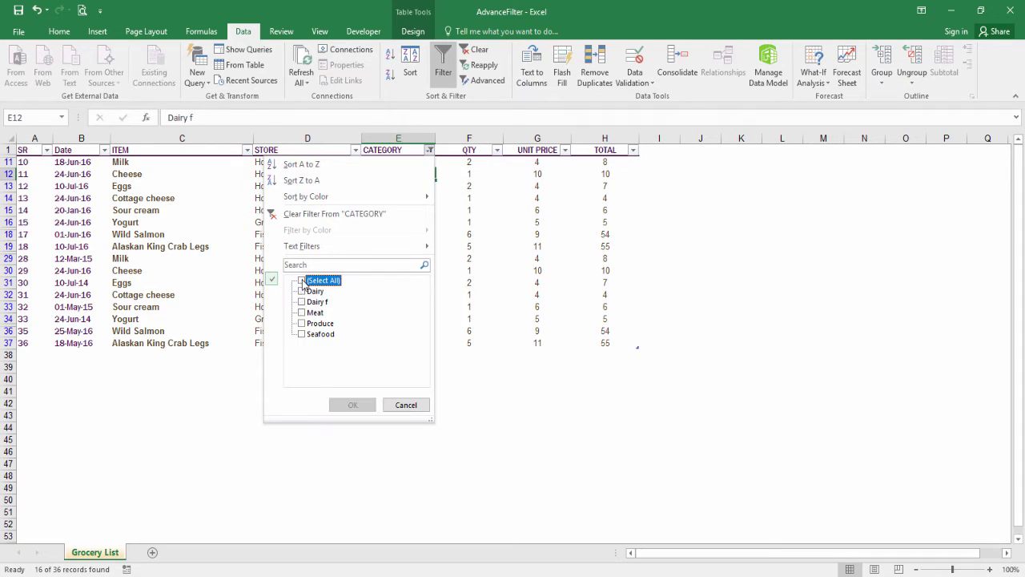
{"action": "left_click", "coordinate": [305, 283]}
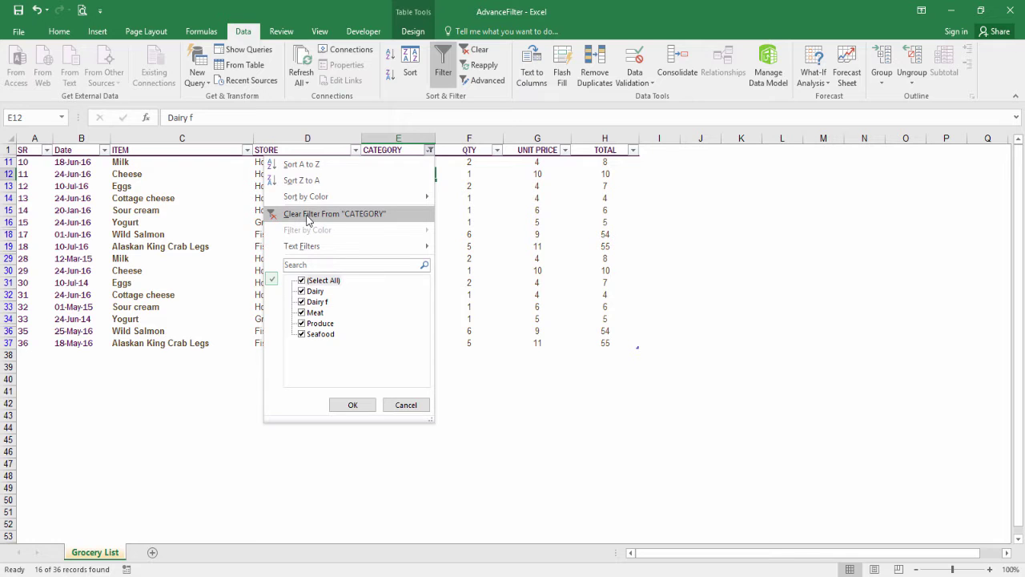
{"action": "left_click", "coordinate": [307, 219]}
{"action": "left_click", "coordinate": [366, 233]}
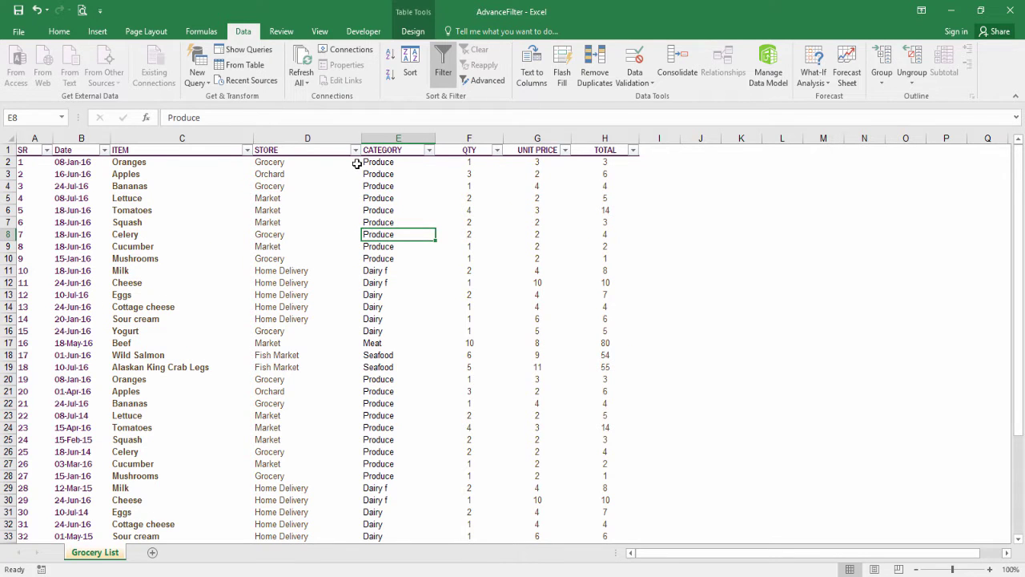
{"action": "left_click", "coordinate": [498, 150]}
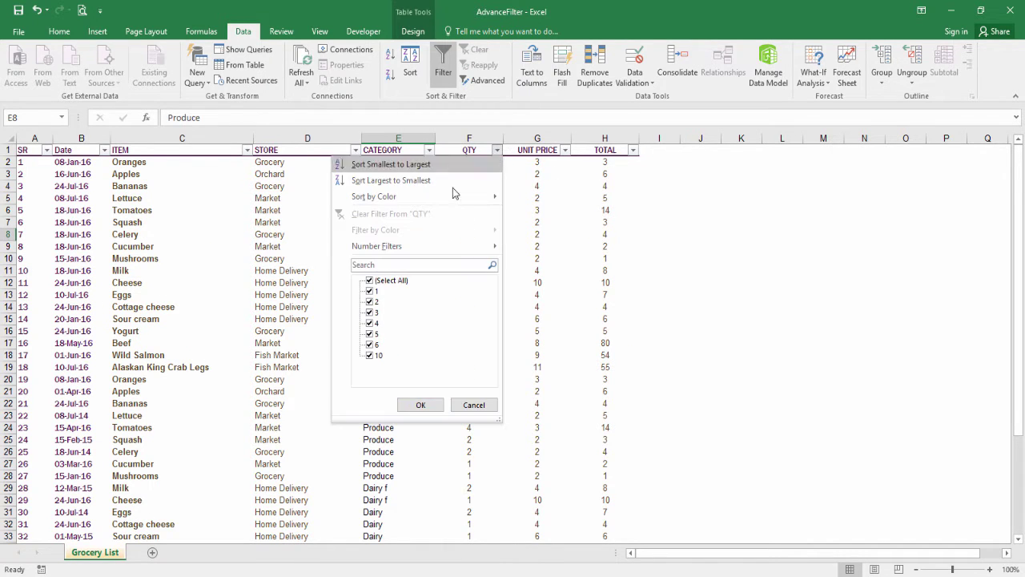
{"action": "left_click", "coordinate": [369, 280]}
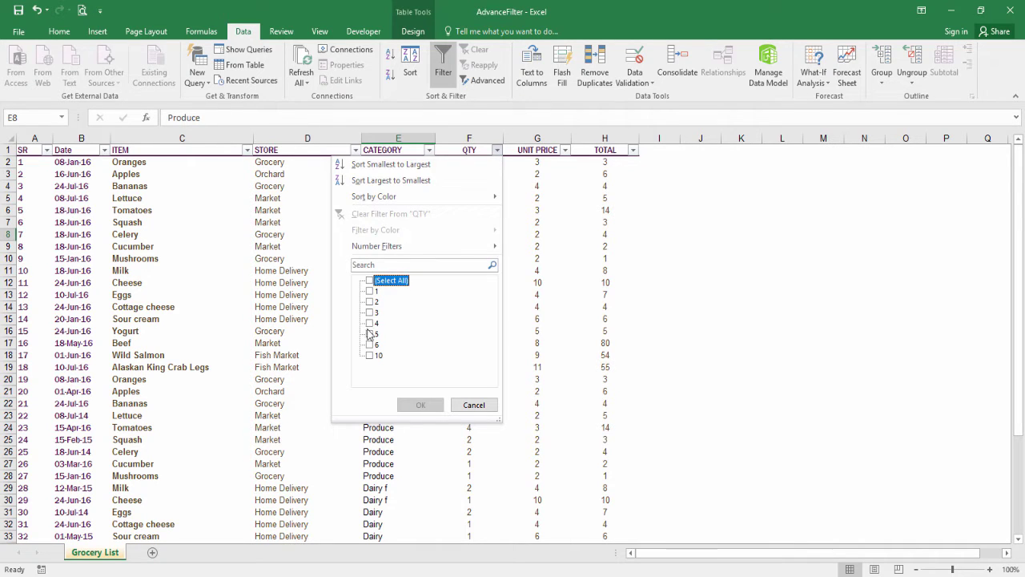
{"action": "left_click", "coordinate": [369, 323]}
{"action": "left_click", "coordinate": [369, 334]}
{"action": "left_click", "coordinate": [369, 344]}
{"action": "left_click", "coordinate": [420, 404]}
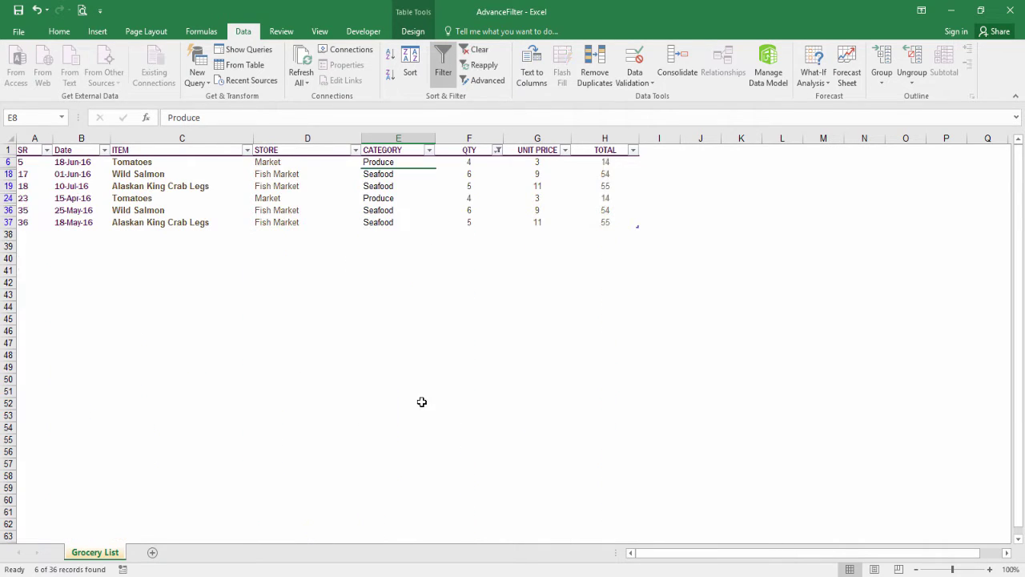
{"action": "left_click", "coordinate": [497, 150]}
{"action": "left_click", "coordinate": [405, 214]}
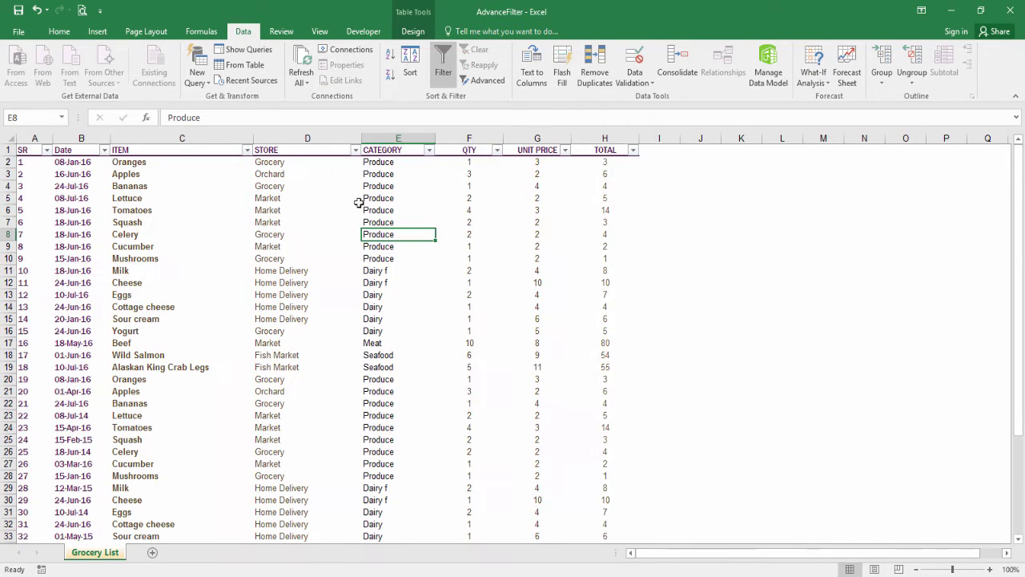
{"action": "left_click", "coordinate": [149, 200]}
{"action": "left_click", "coordinate": [104, 150]}
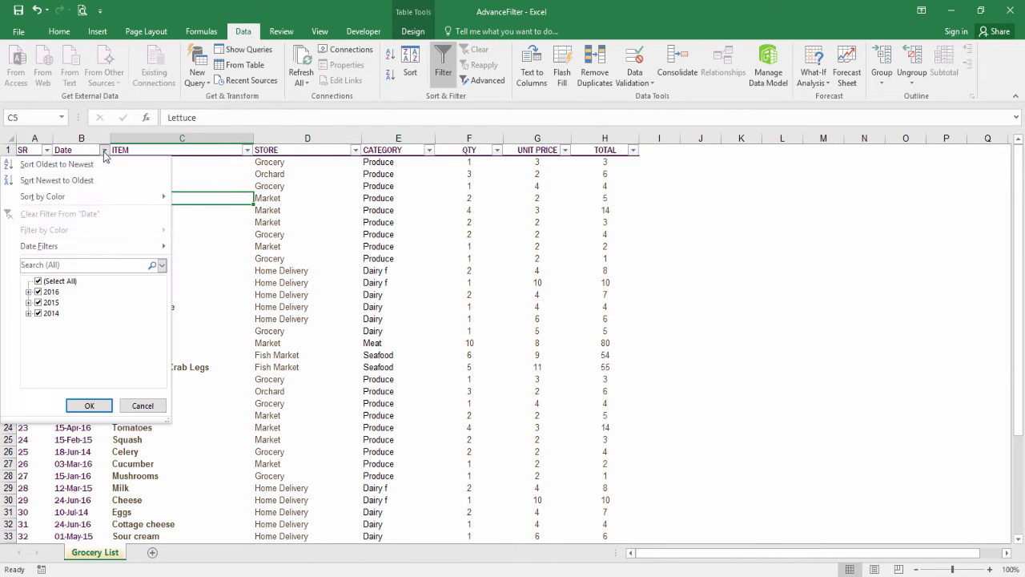
{"action": "left_click", "coordinate": [28, 291]}
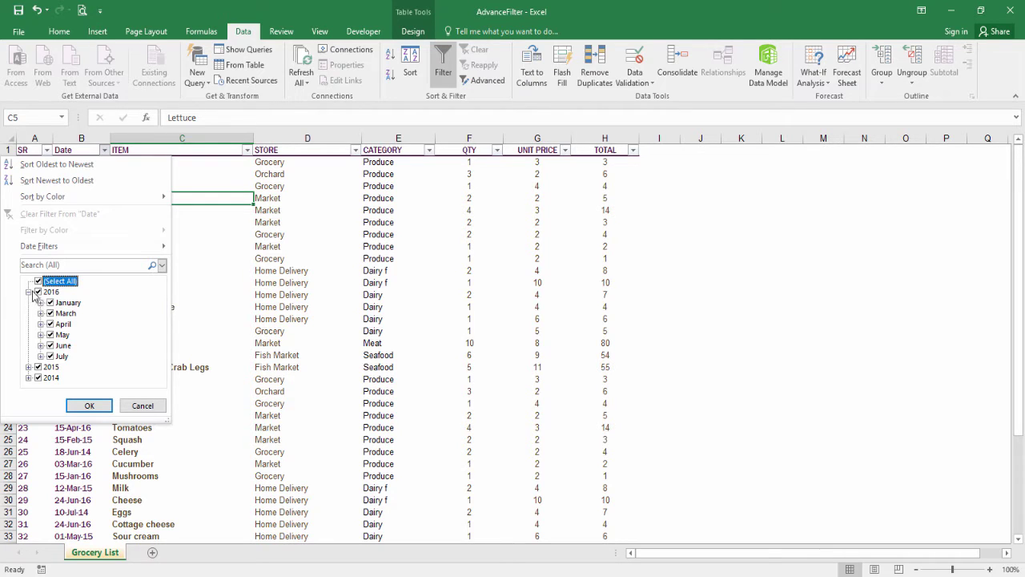
{"action": "left_click", "coordinate": [38, 281]}
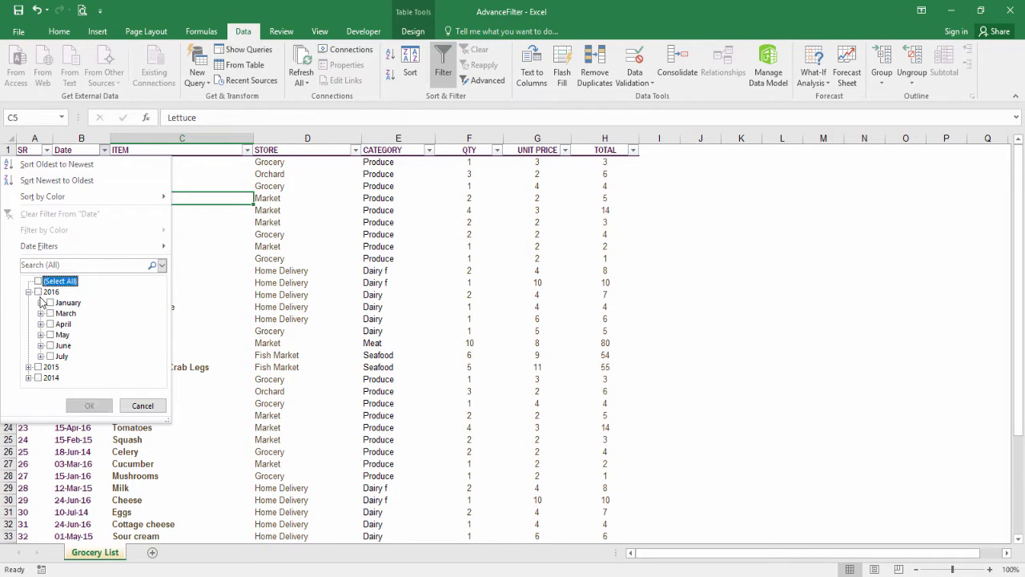
{"action": "left_click", "coordinate": [38, 292]}
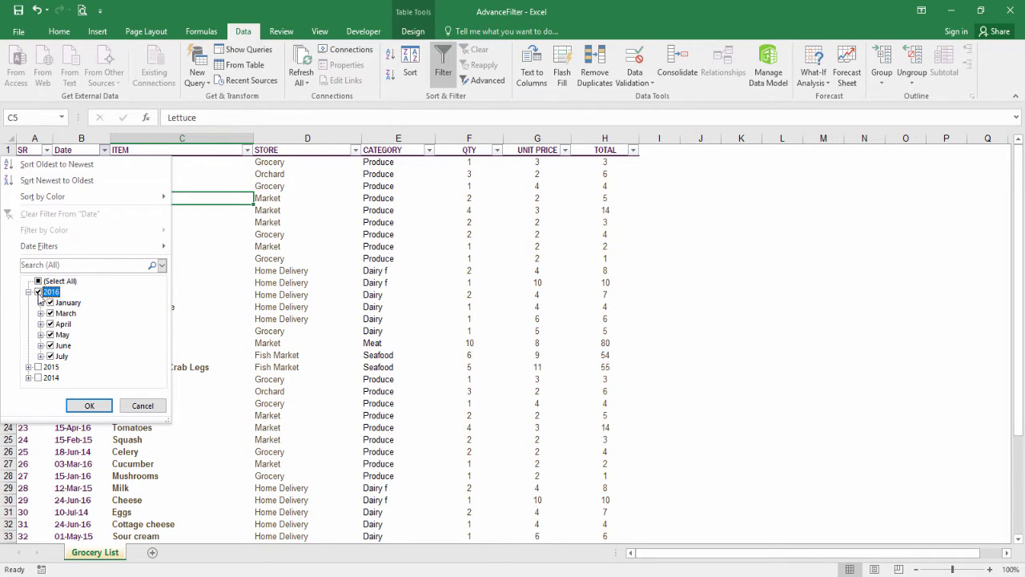
{"action": "double_click", "coordinate": [58, 343]}
{"action": "left_click", "coordinate": [41, 335]}
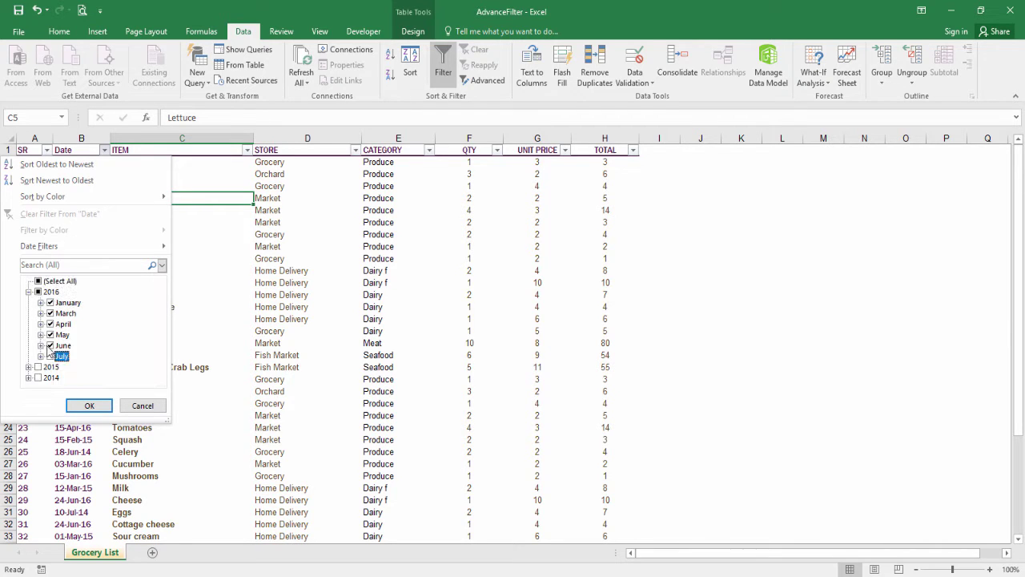
{"action": "left_click", "coordinate": [51, 345]}
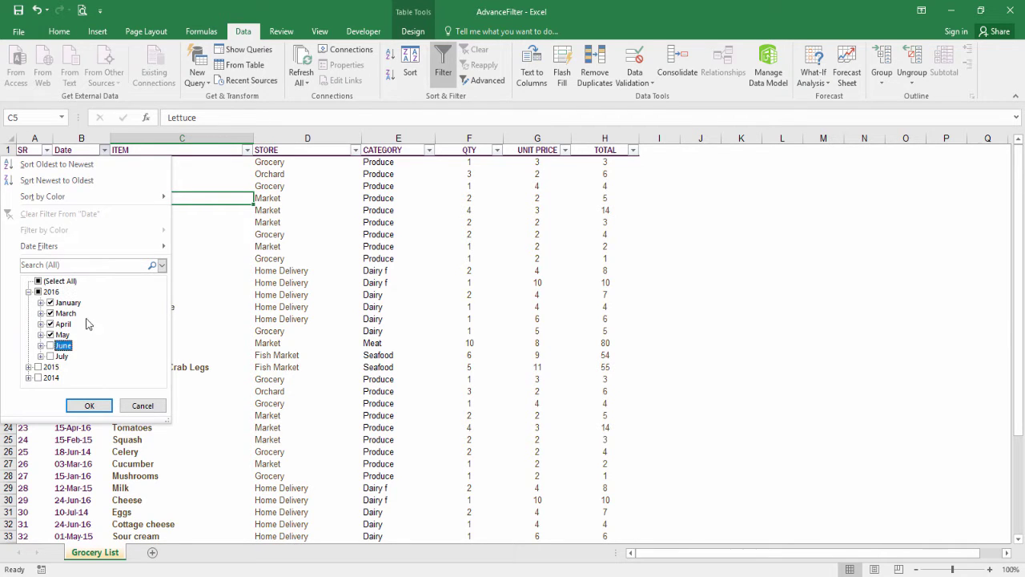
{"action": "left_click", "coordinate": [89, 405]}
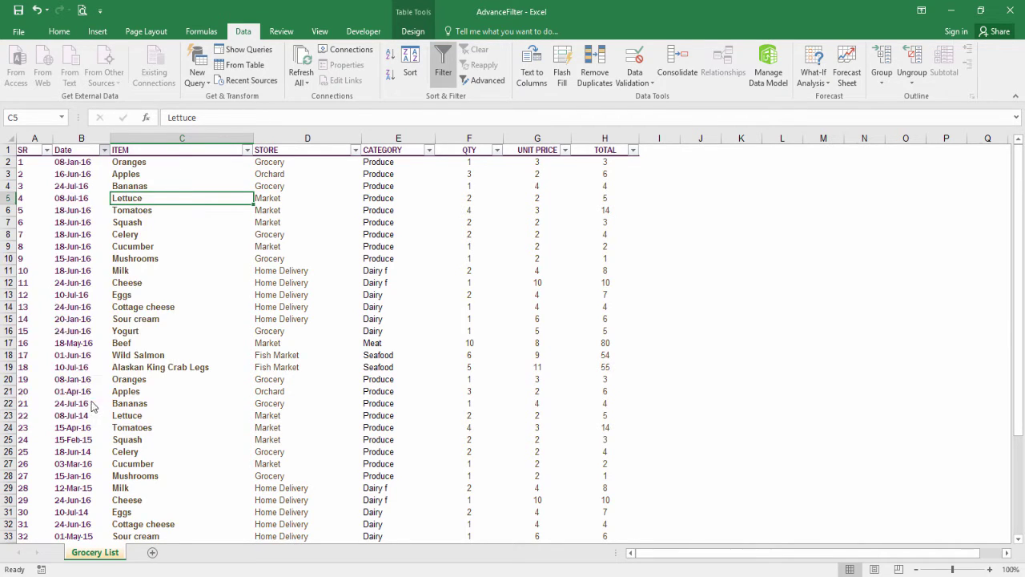
{"action": "left_click", "coordinate": [104, 150]}
{"action": "left_click", "coordinate": [67, 215]}
{"action": "left_click", "coordinate": [410, 186]}
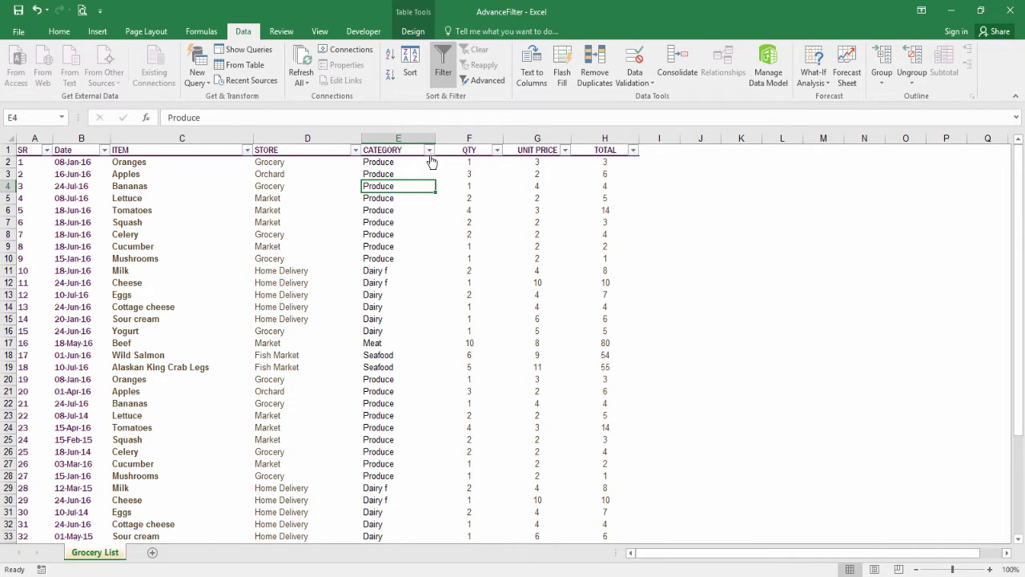
{"action": "left_click", "coordinate": [429, 151]}
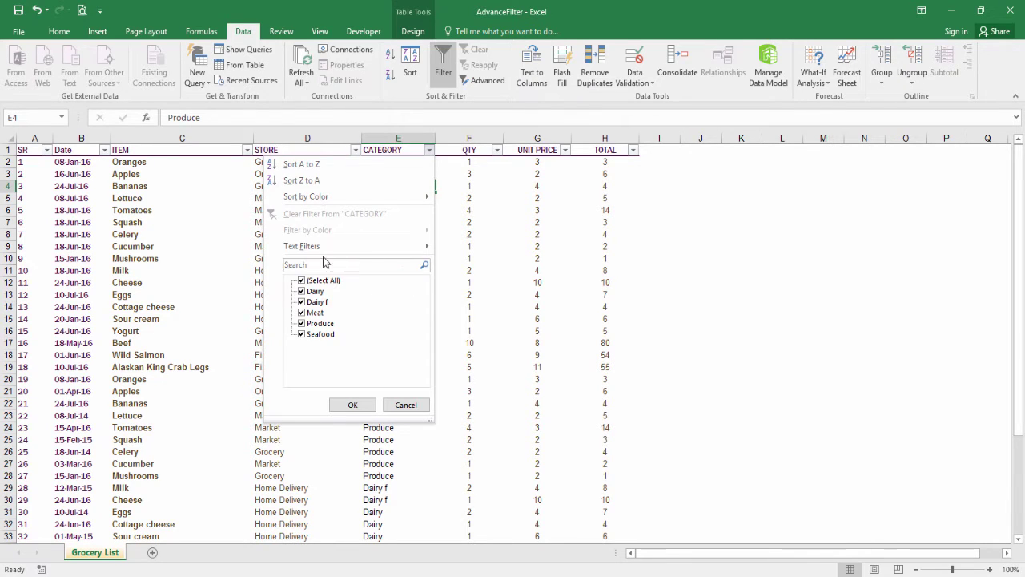
{"action": "mouse_move", "coordinate": [366, 246]}
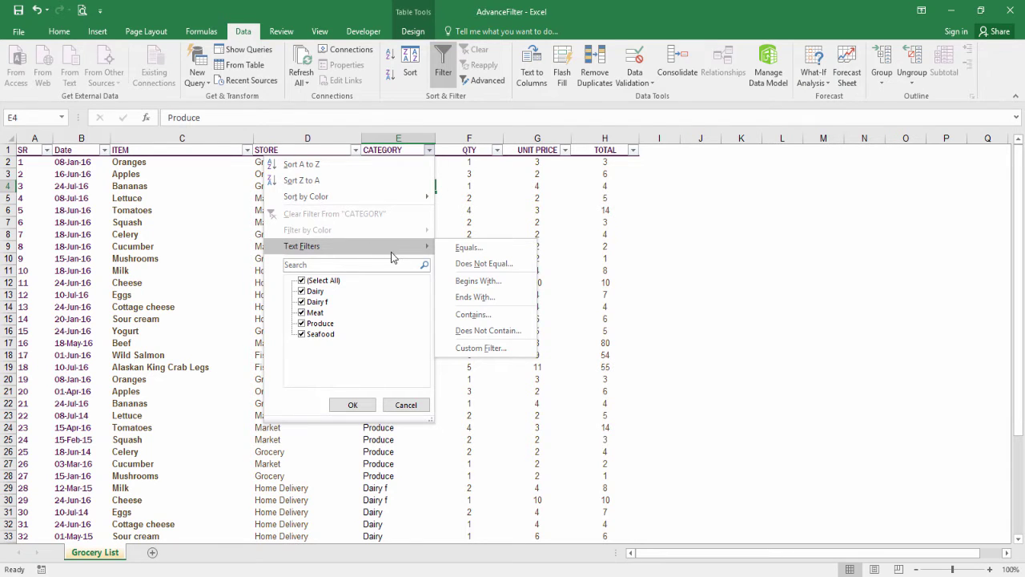
{"action": "key", "text": "Escape"}
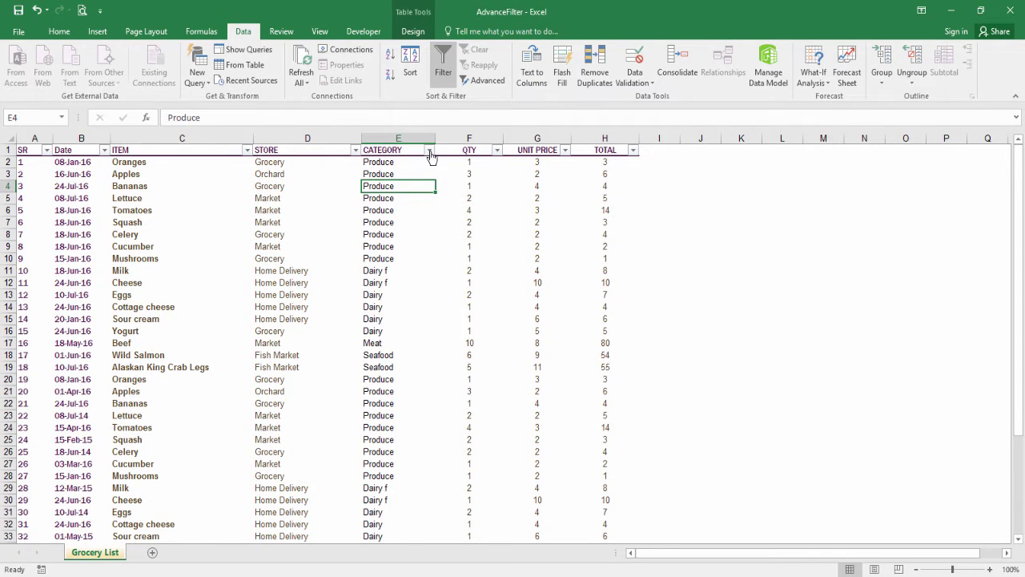
{"action": "left_click", "coordinate": [430, 151]}
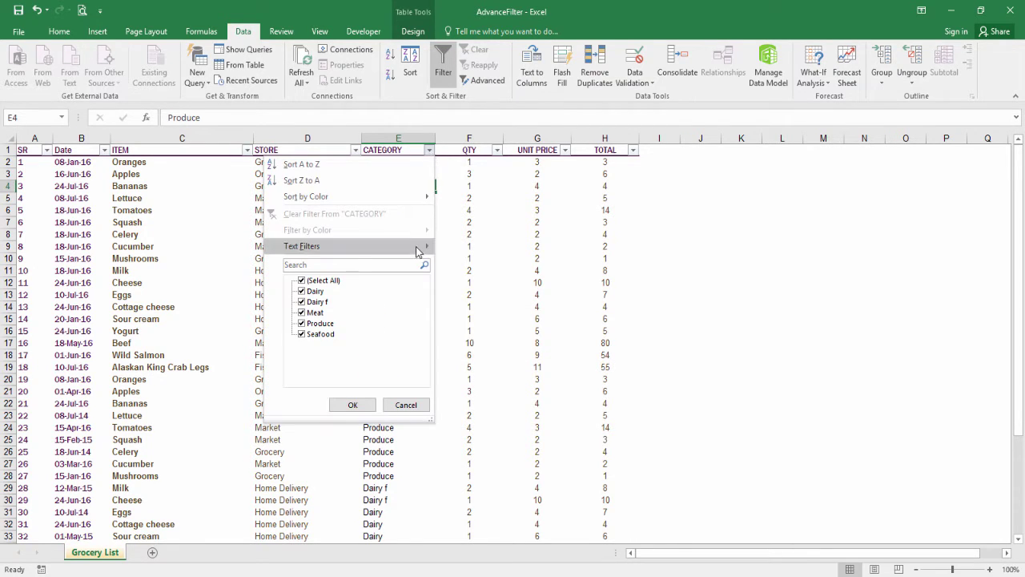
{"action": "mouse_move", "coordinate": [415, 247]}
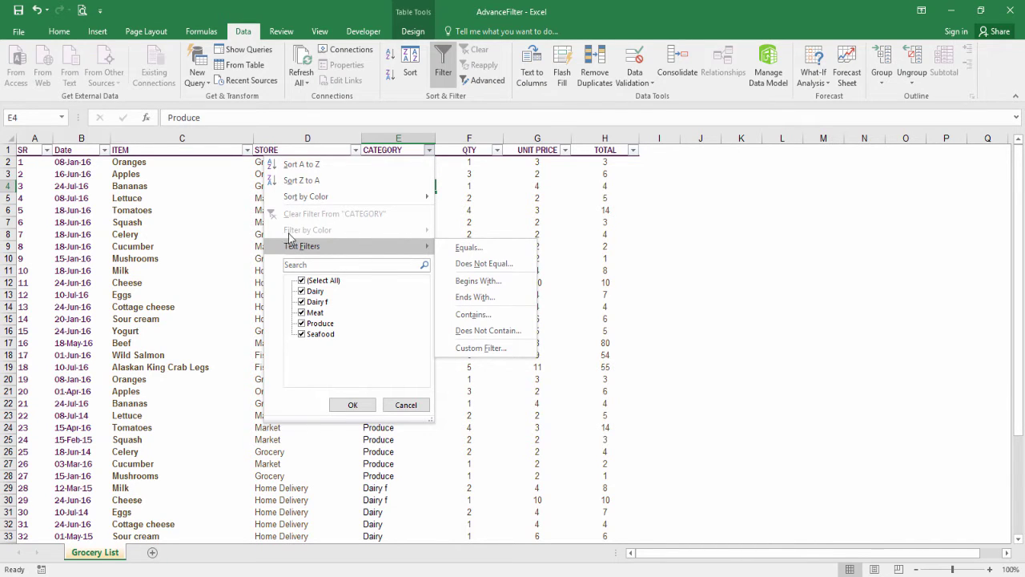
{"action": "left_click", "coordinate": [353, 405]}
{"action": "left_click", "coordinate": [248, 151]}
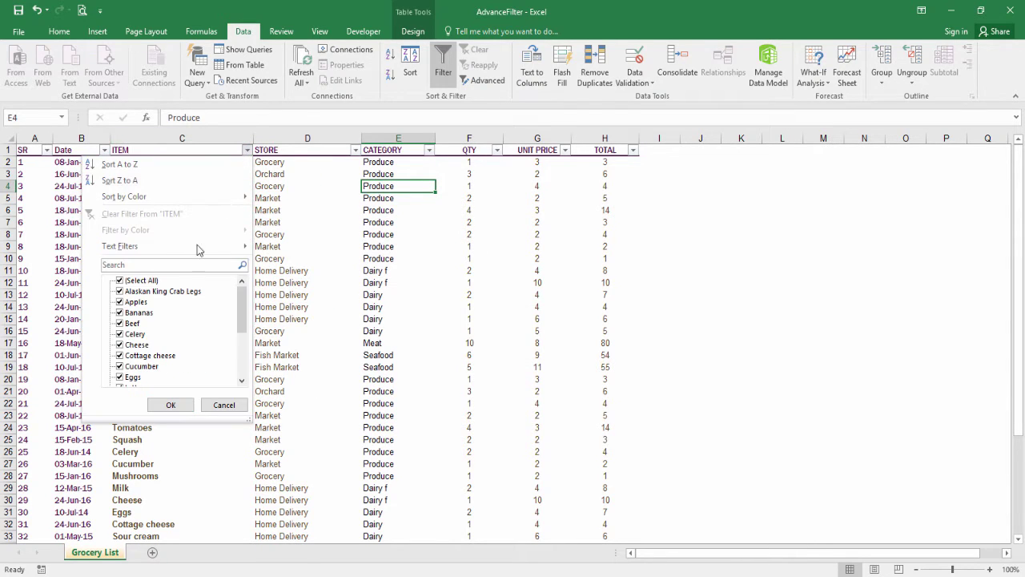
{"action": "mouse_move", "coordinate": [207, 249]}
{"action": "left_click", "coordinate": [305, 198]}
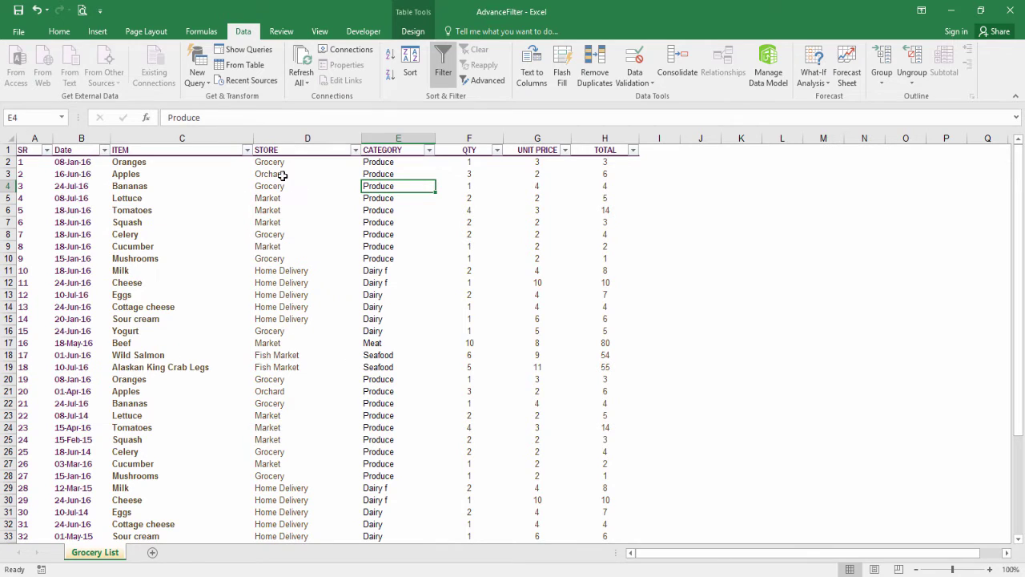
{"action": "left_click", "coordinate": [206, 209]}
{"action": "left_click", "coordinate": [312, 203]}
{"action": "left_click", "coordinate": [356, 211]}
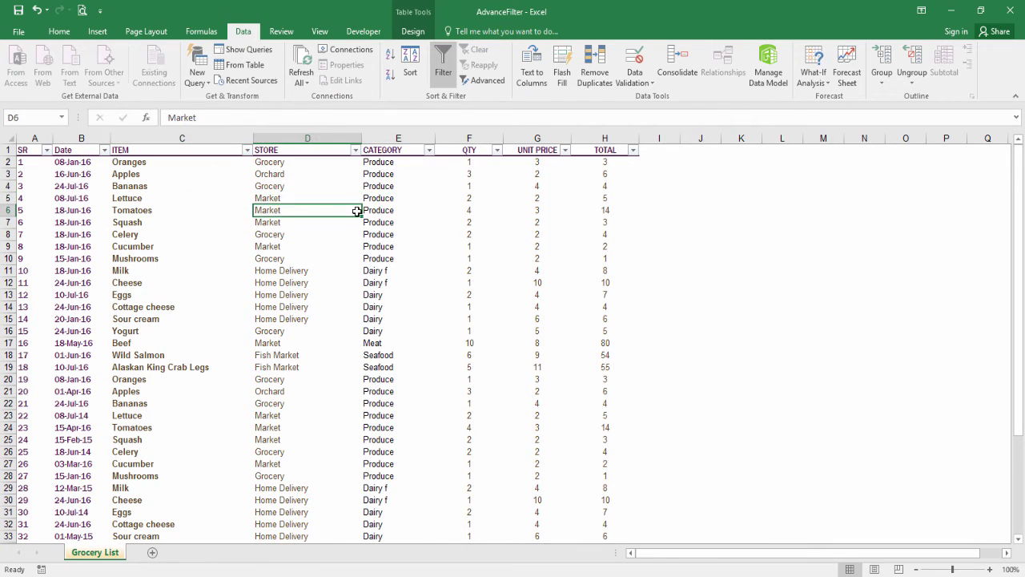
{"action": "left_click", "coordinate": [464, 185]}
{"action": "left_click", "coordinate": [497, 149]}
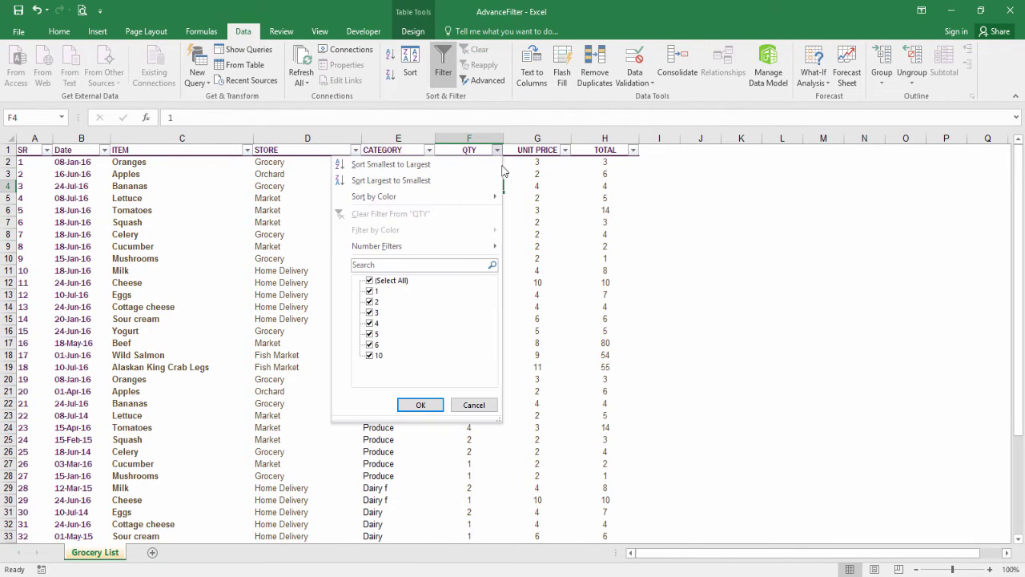
{"action": "mouse_move", "coordinate": [422, 253]}
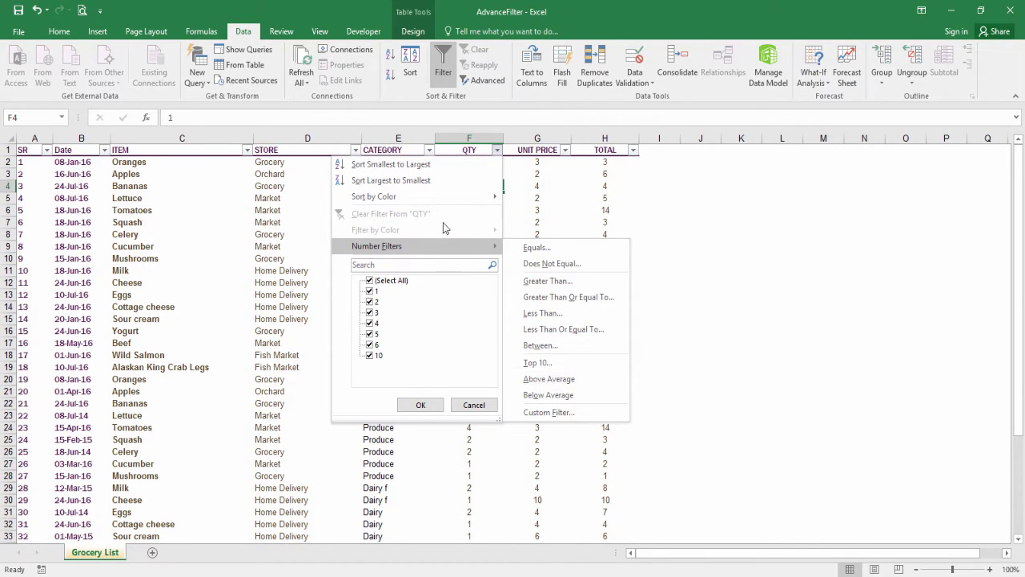
{"action": "key", "text": "Escape"}
{"action": "left_click", "coordinate": [104, 150]}
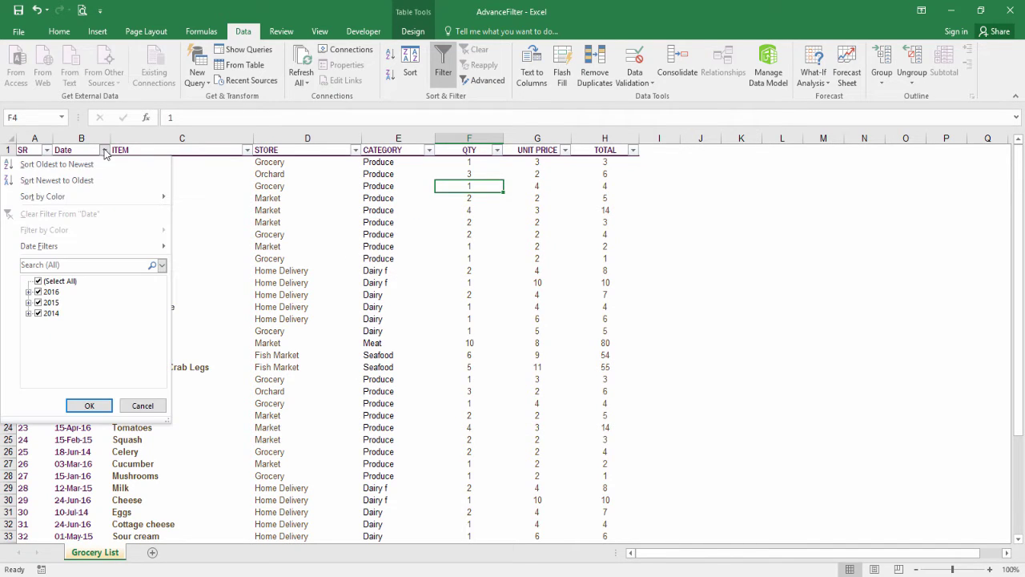
{"action": "left_click", "coordinate": [153, 246]}
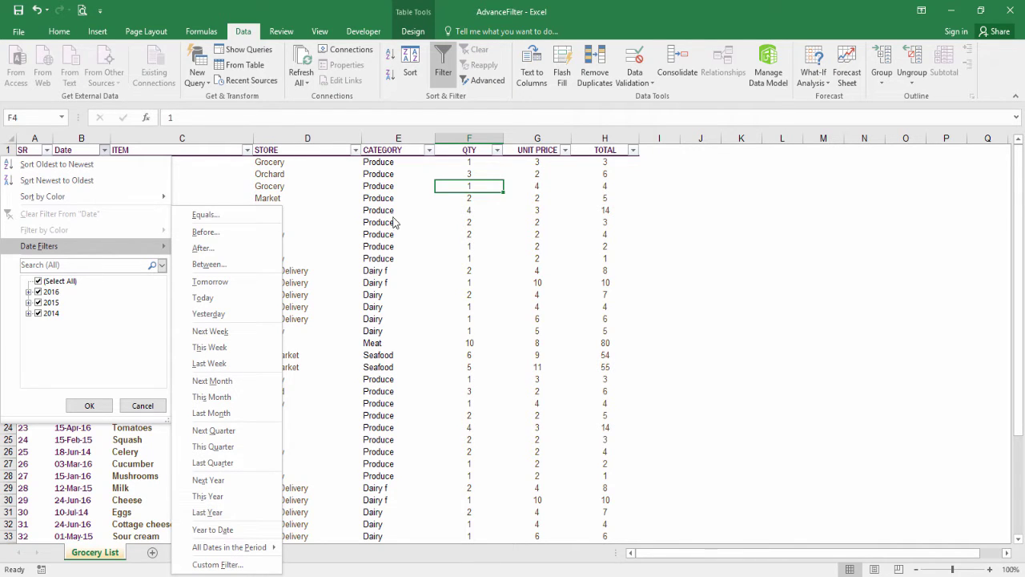
{"action": "left_click", "coordinate": [344, 246]}
Apply a custom CATEGORY filter equals Meat, leaving the two Beef rows
{"action": "left_click", "coordinate": [396, 222]}
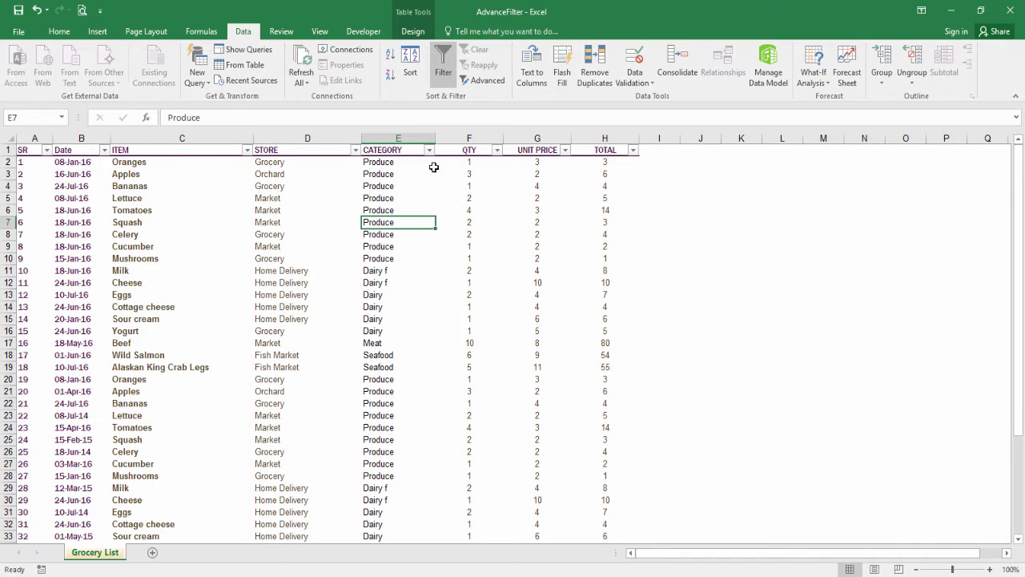
{"action": "left_click", "coordinate": [411, 156]}
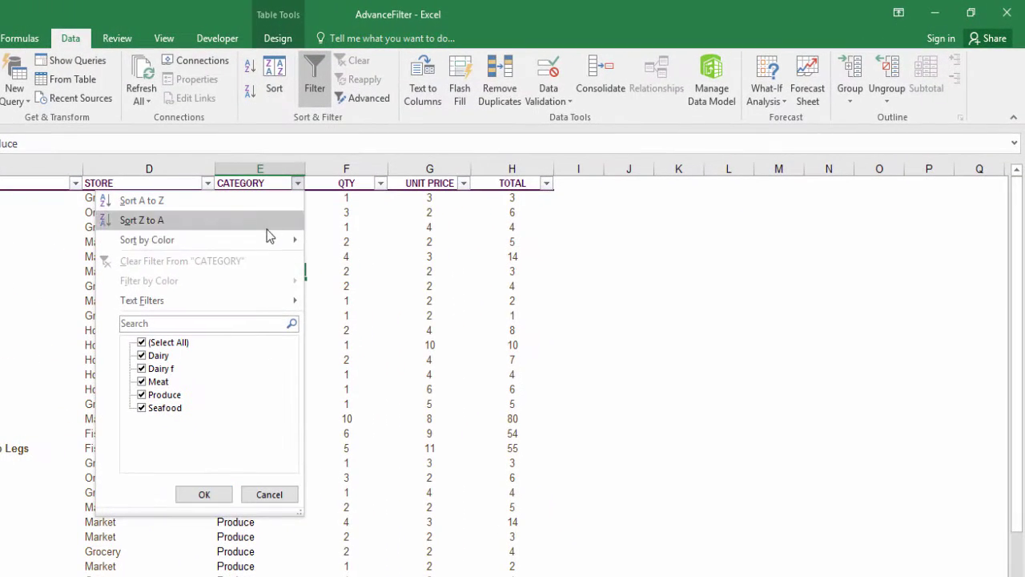
{"action": "mouse_move", "coordinate": [377, 256]}
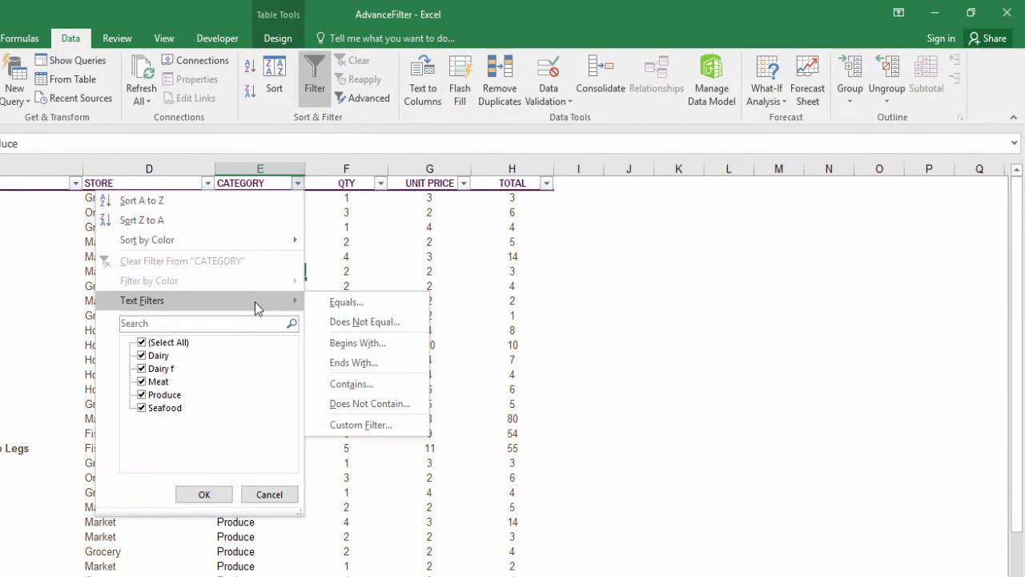
{"action": "left_click", "coordinate": [324, 302]}
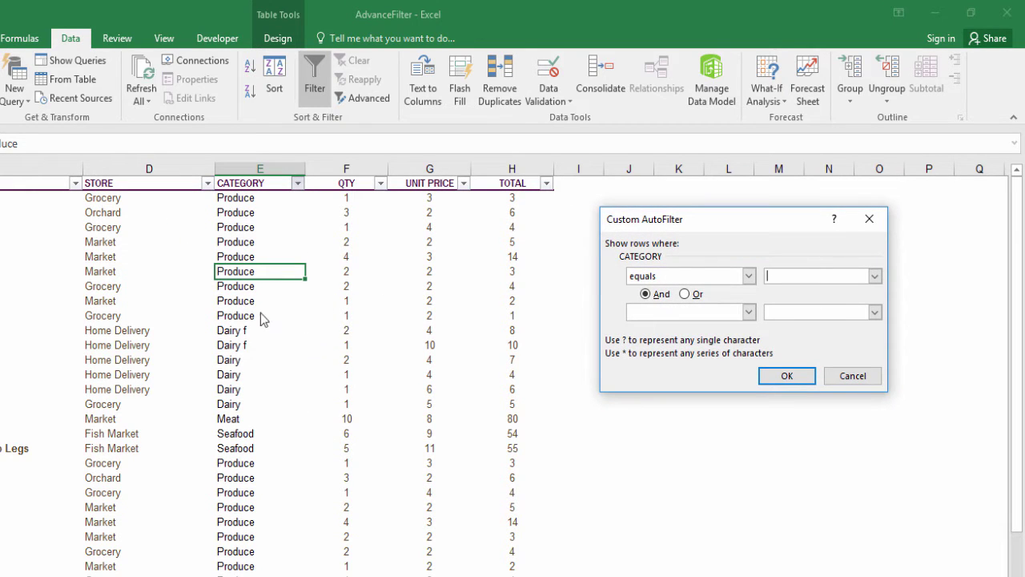
{"action": "left_click", "coordinate": [874, 275]}
{"action": "left_click", "coordinate": [803, 308]}
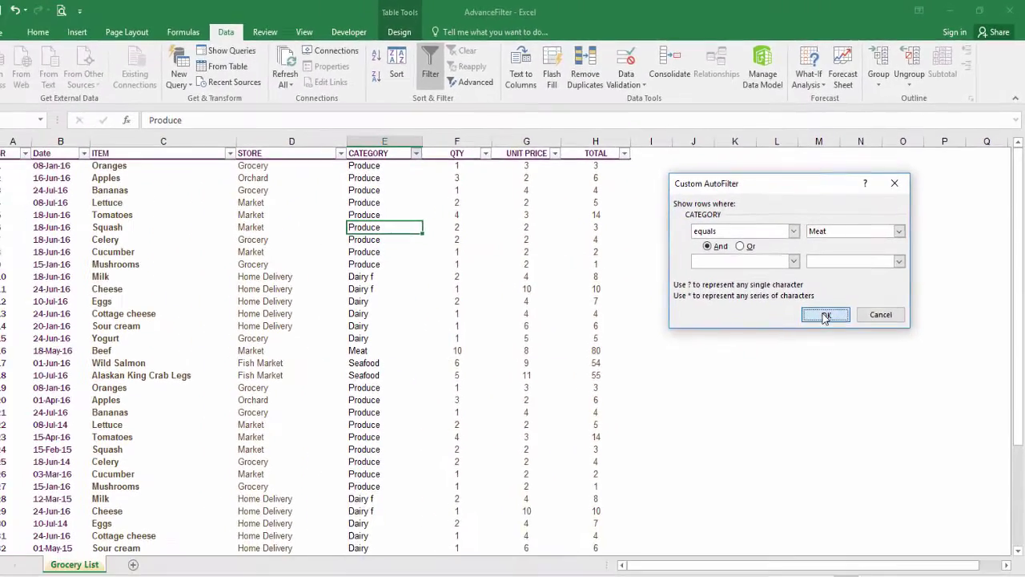
{"action": "left_click", "coordinate": [826, 315]}
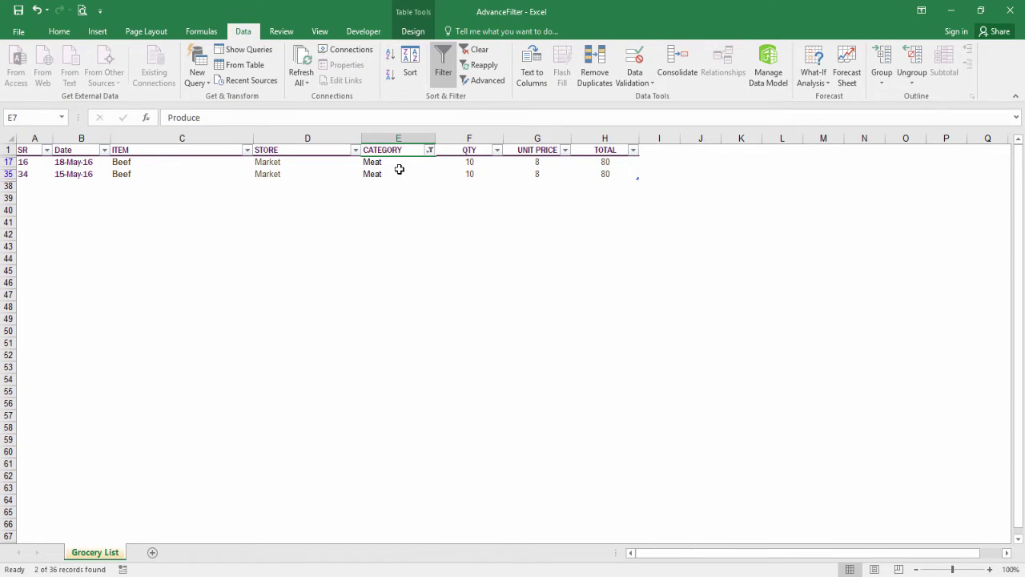
Replace the Meat filter with a custom CATEGORY filter: equals Meat Or equals Dairy f
{"action": "left_click", "coordinate": [430, 150]}
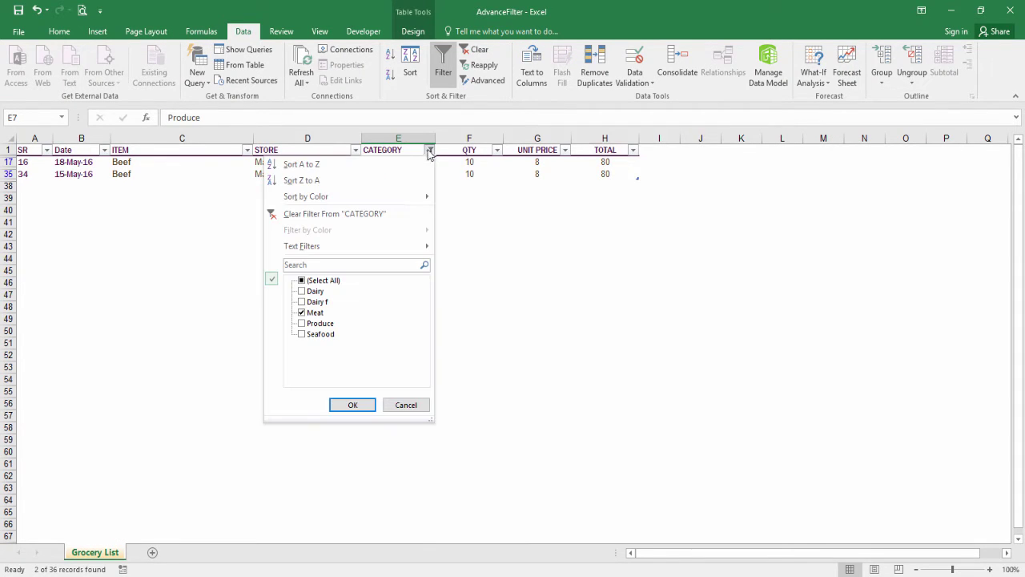
{"action": "left_click", "coordinate": [328, 213]}
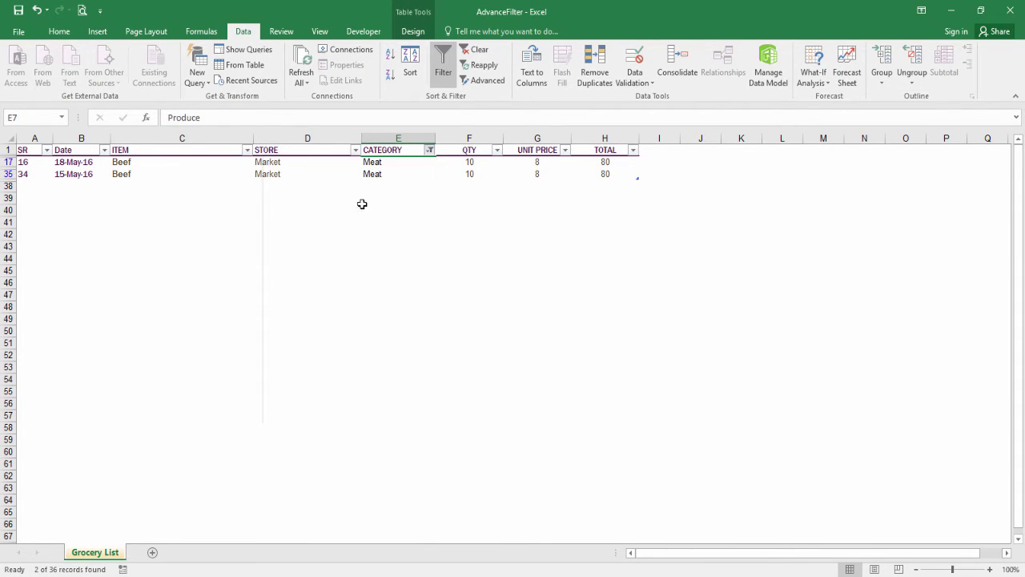
{"action": "left_click", "coordinate": [430, 151]}
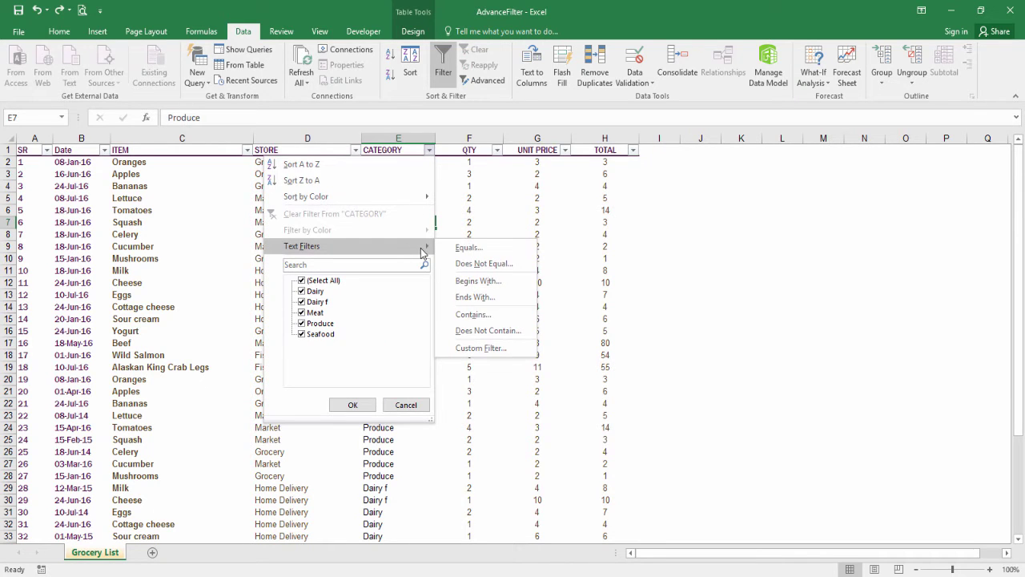
{"action": "left_click", "coordinate": [463, 249]}
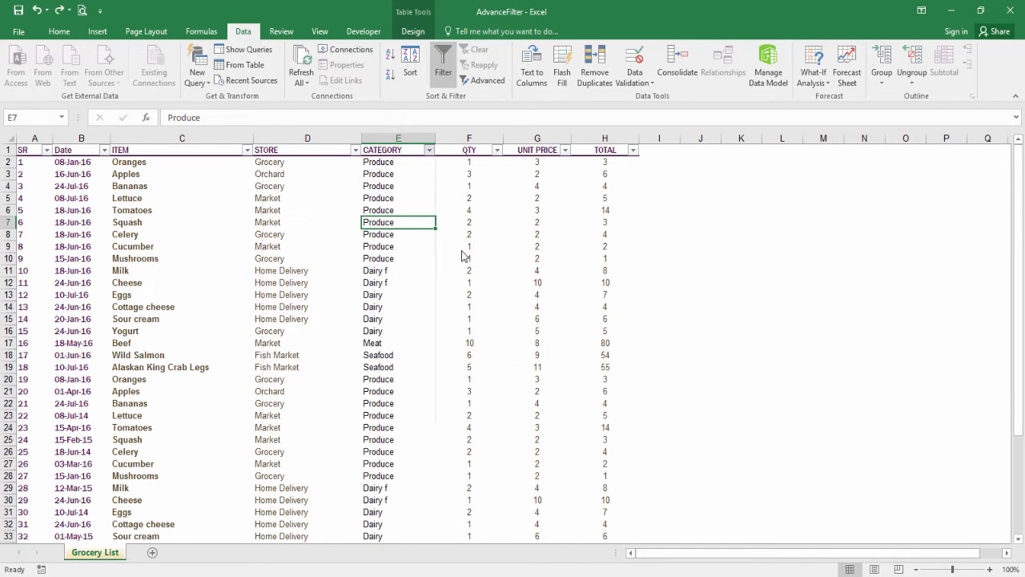
{"action": "left_click", "coordinate": [902, 226]}
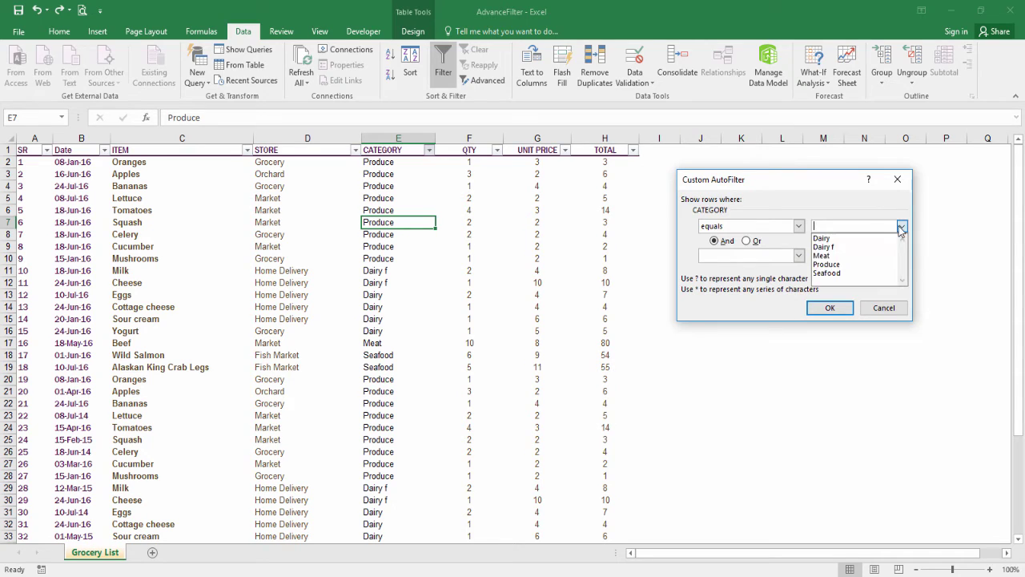
{"action": "left_click", "coordinate": [837, 252]}
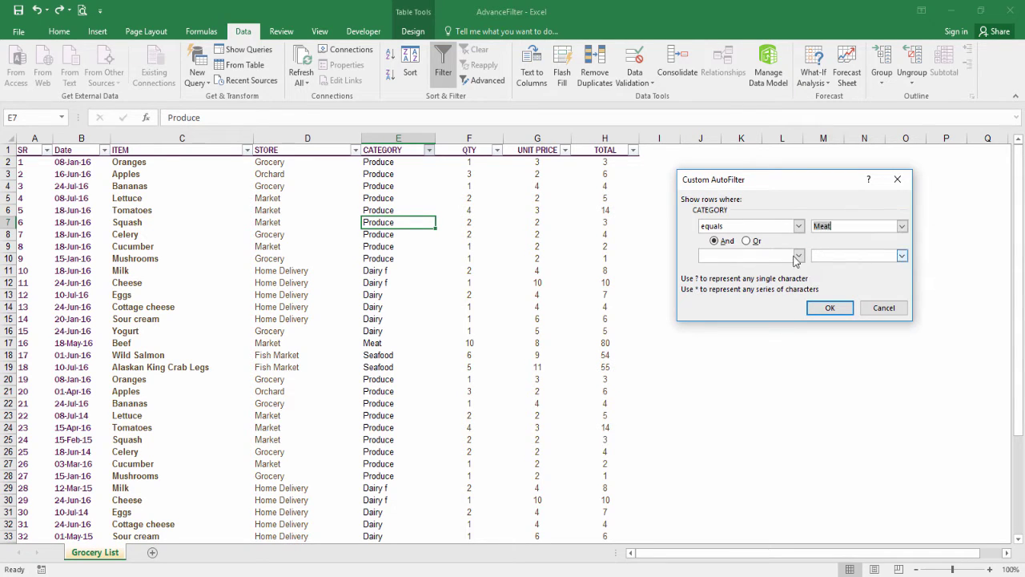
{"action": "left_click", "coordinate": [747, 240]}
{"action": "left_click", "coordinate": [902, 256]}
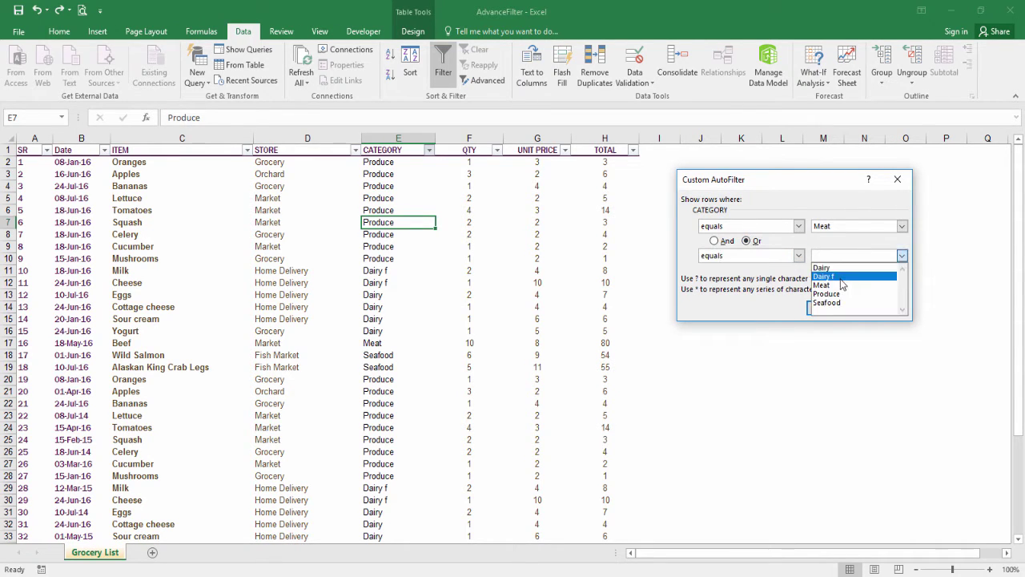
{"action": "left_click", "coordinate": [840, 278]}
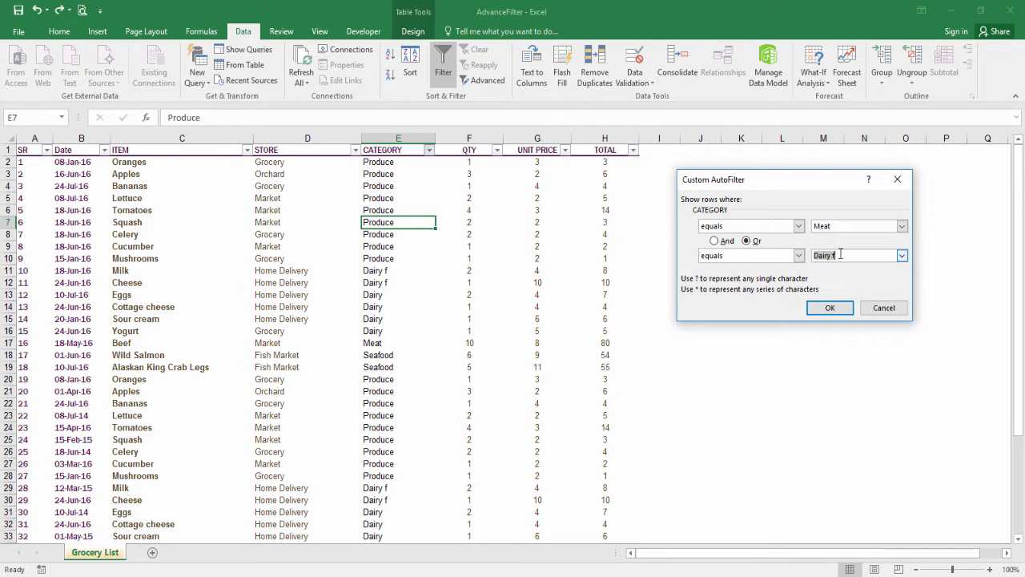
{"action": "left_click", "coordinate": [830, 312]}
{"action": "left_click", "coordinate": [393, 163]}
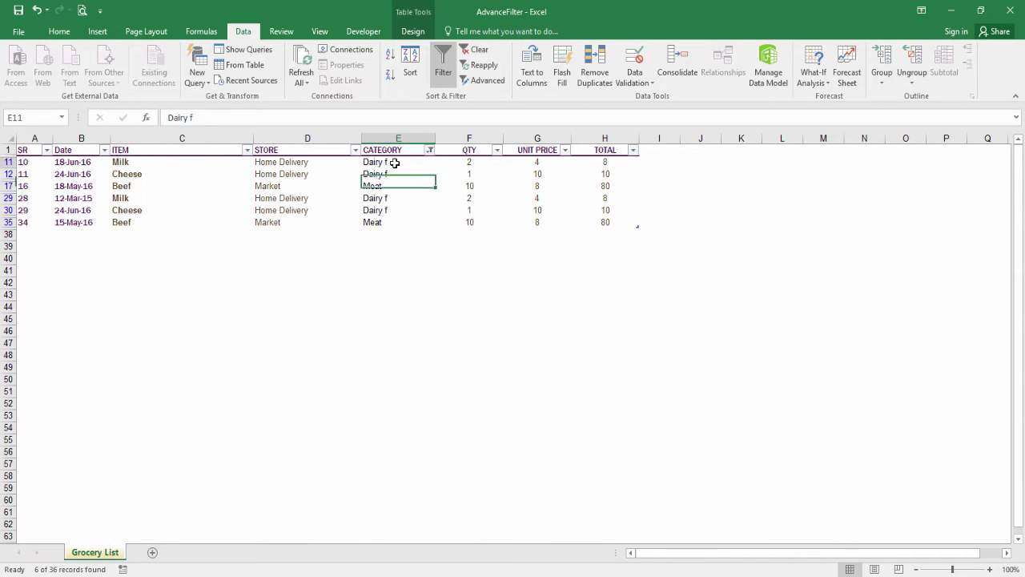
{"action": "left_click", "coordinate": [393, 174]}
Apply a CATEGORY Begins With 'dairy' filter, showing 12 Dairy and Dairy f records
{"action": "left_click", "coordinate": [392, 186]}
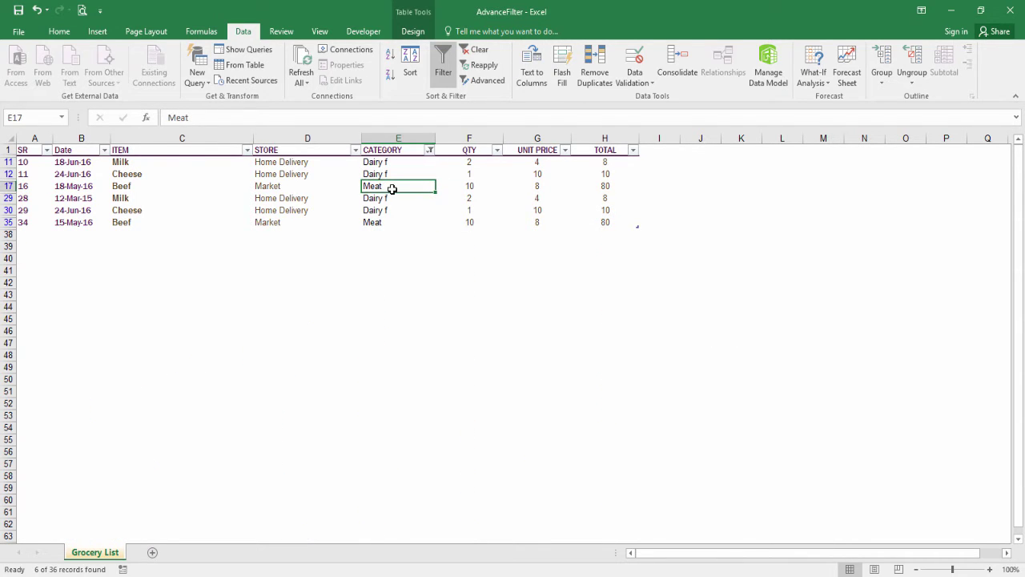
{"action": "left_click", "coordinate": [431, 151]}
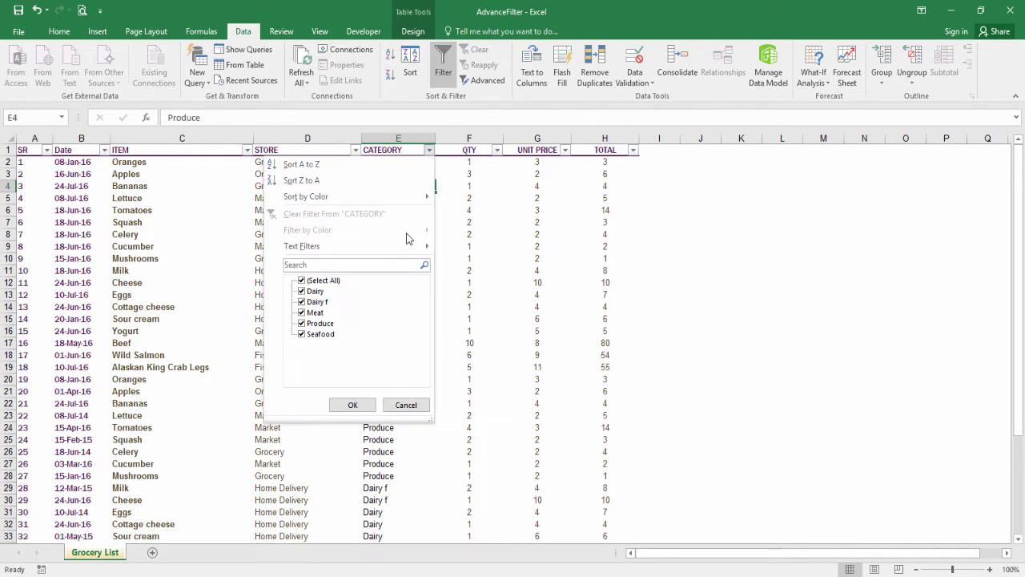
{"action": "mouse_move", "coordinate": [406, 247]}
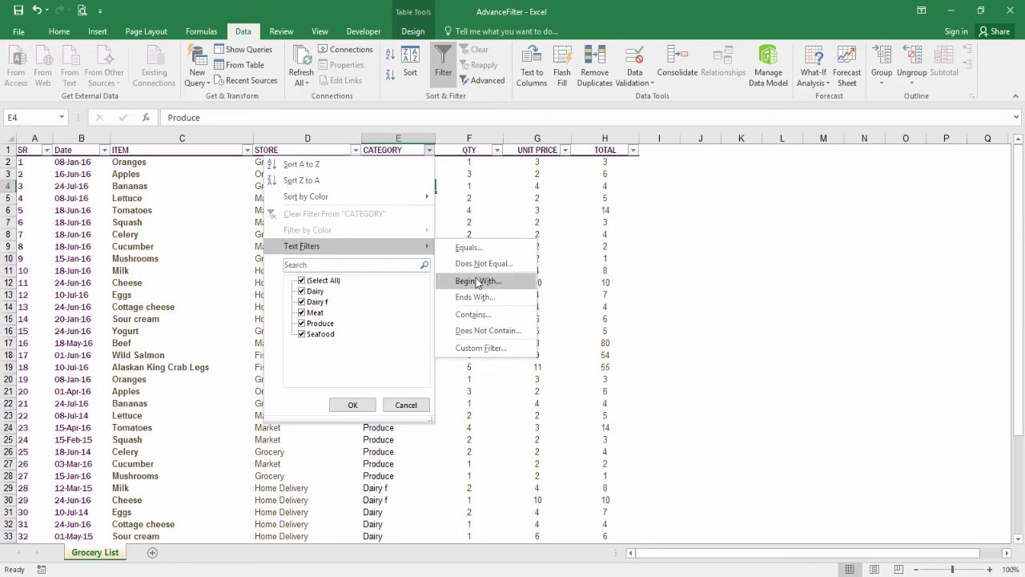
{"action": "left_click", "coordinate": [515, 288]}
{"action": "type", "text": "dairy"}
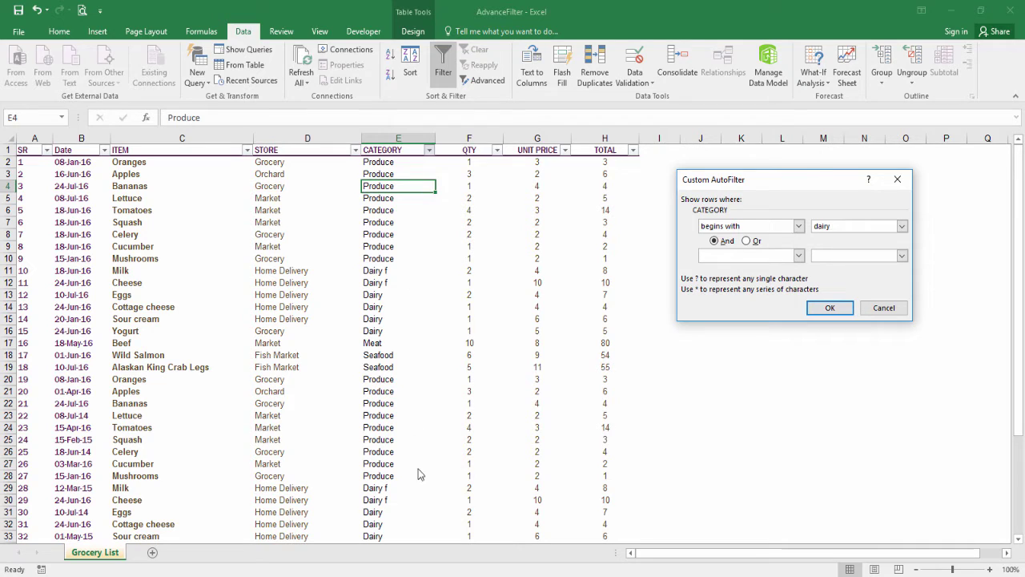
{"action": "left_click", "coordinate": [829, 308]}
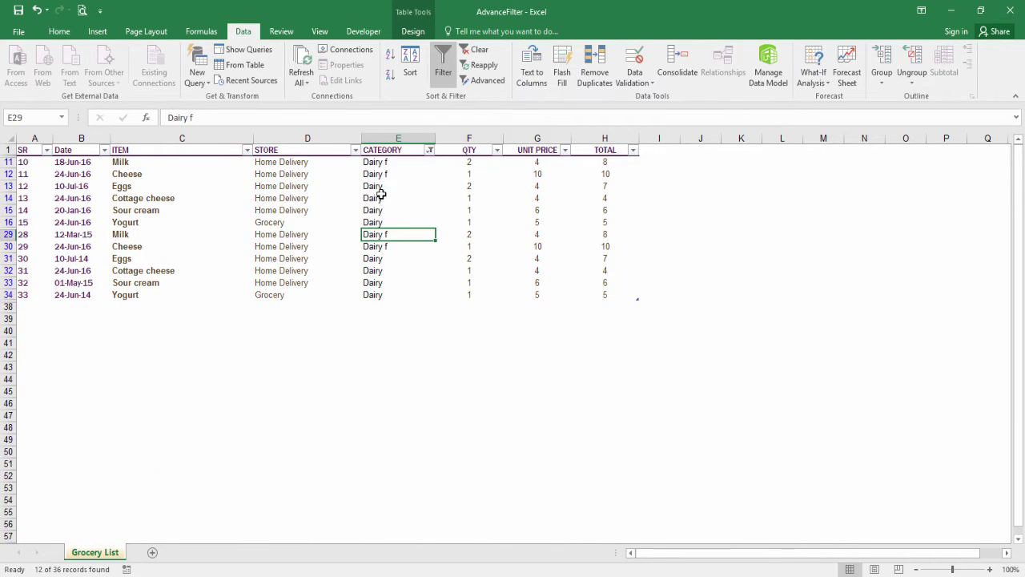
{"action": "left_click", "coordinate": [382, 190]}
Apply a CATEGORY Ends With 'f' filter, leaving the four Dairy f records
{"action": "key", "text": "Down"}
{"action": "key", "text": "Down"}
{"action": "key", "text": "Down"}
{"action": "key", "text": "Down"}
{"action": "key", "text": "Down"}
{"action": "key", "text": "Down"}
{"action": "key", "text": "Down"}
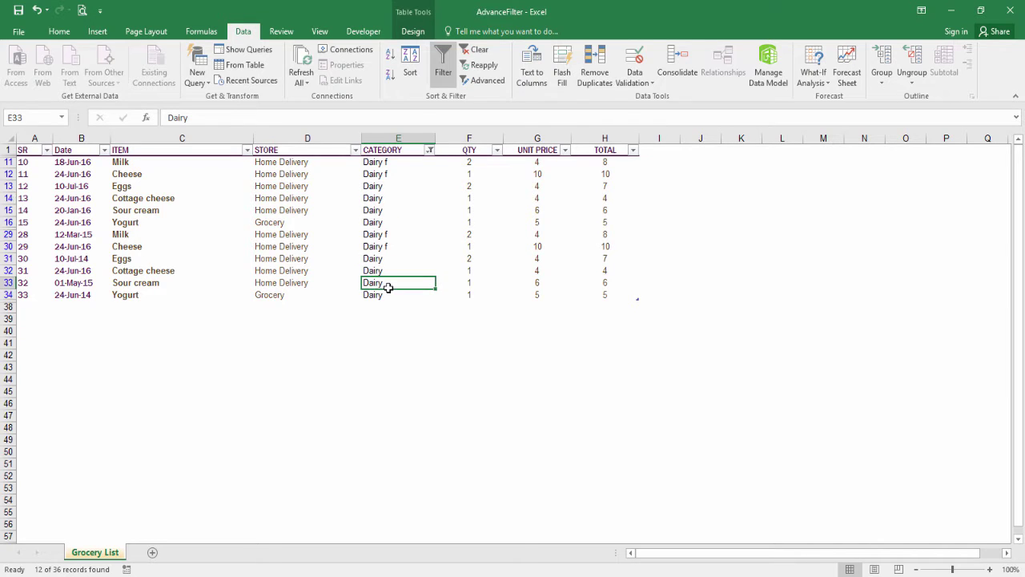
{"action": "left_click", "coordinate": [430, 151]}
{"action": "mouse_move", "coordinate": [384, 246]}
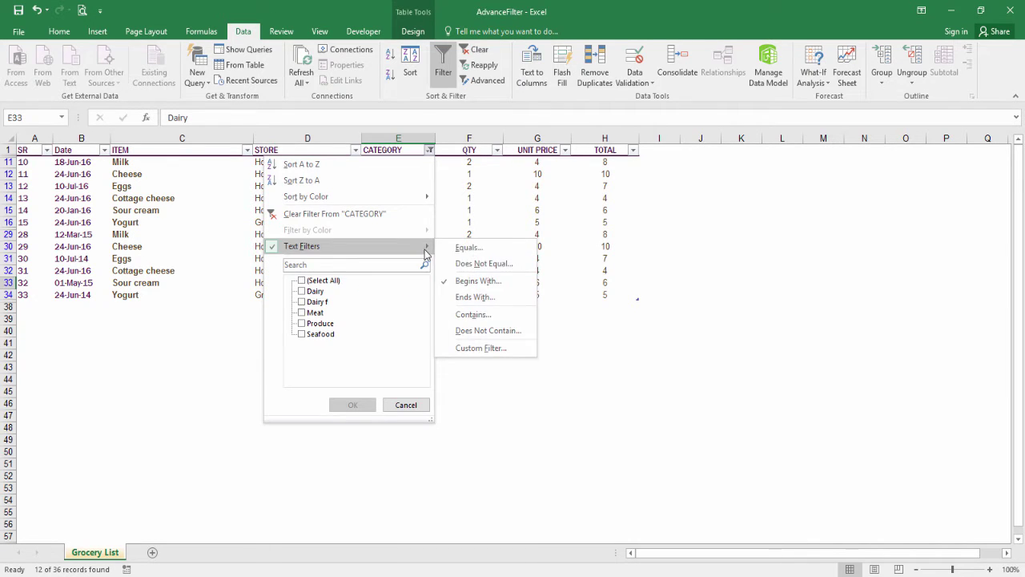
{"action": "left_click", "coordinate": [498, 297]}
{"action": "type", "text": "f"}
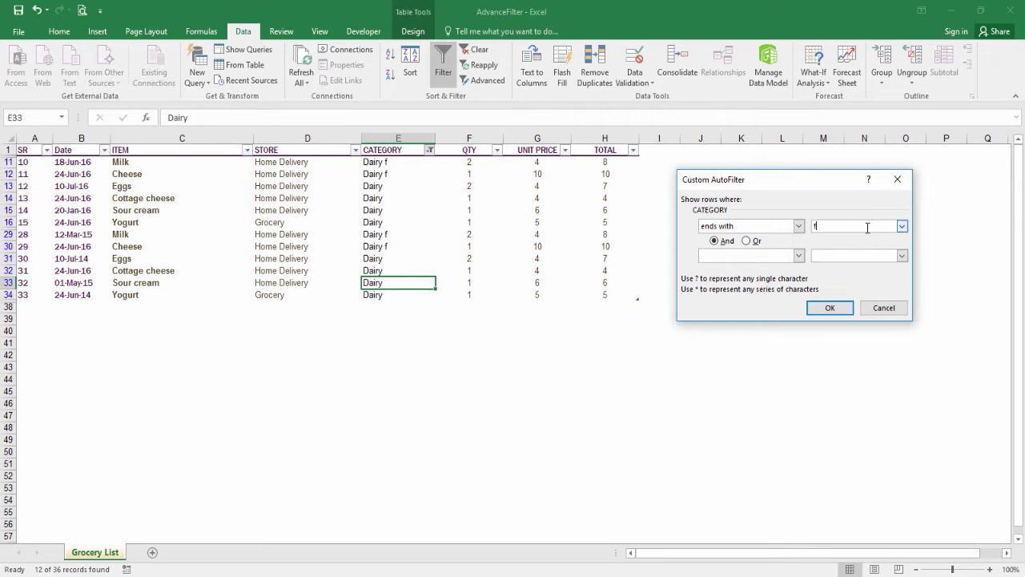
{"action": "left_click", "coordinate": [836, 308]}
Clear the CATEGORY filter and apply a STORE 'ends with y' custom filter
{"action": "left_click", "coordinate": [430, 150]}
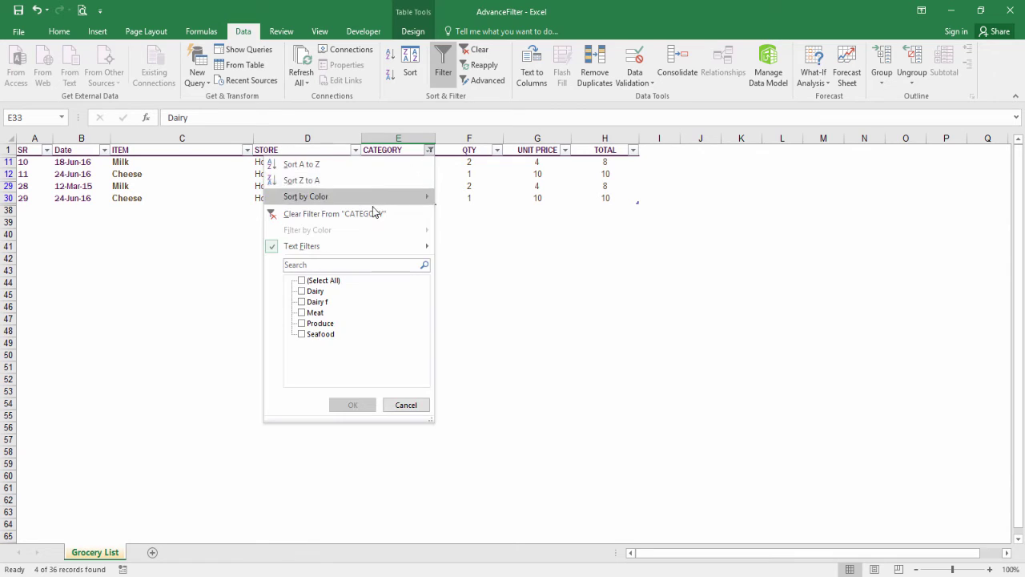
{"action": "left_click", "coordinate": [373, 211]}
{"action": "left_click", "coordinate": [431, 153]}
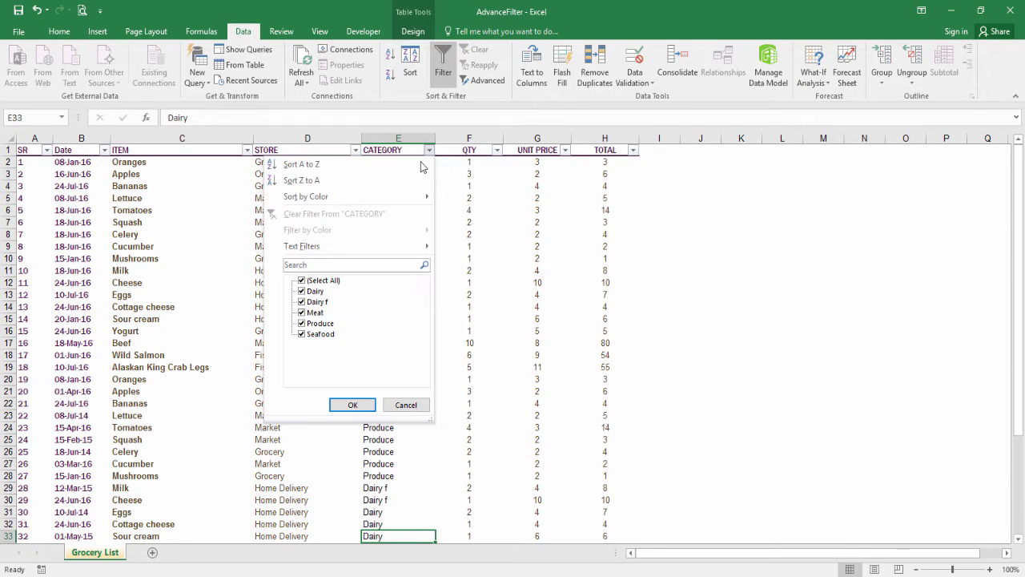
{"action": "mouse_move", "coordinate": [415, 245]}
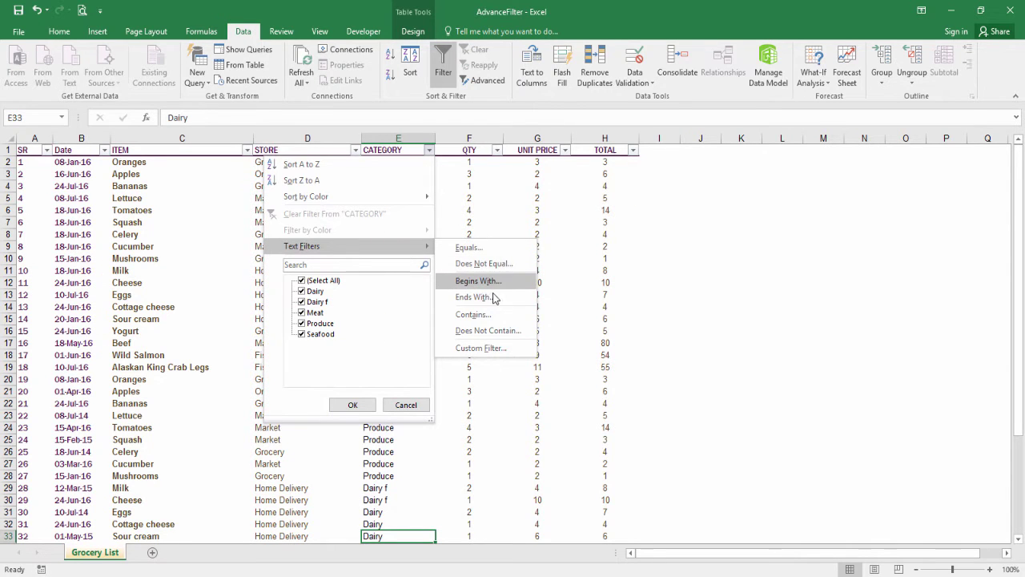
{"action": "left_click", "coordinate": [475, 296]}
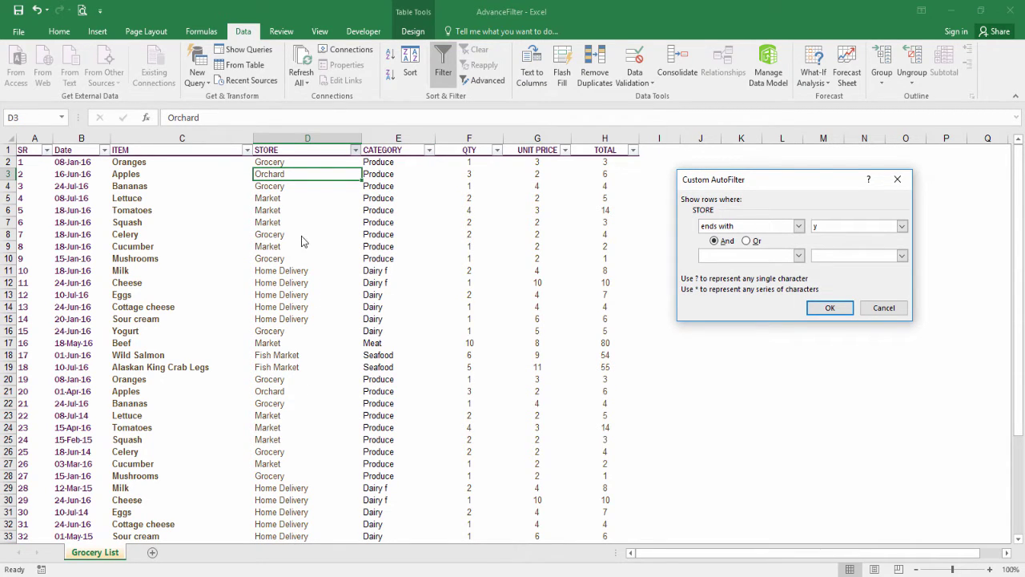
{"action": "scroll", "coordinate": [304, 355], "scroll_direction": "down", "scroll_amount": 1}
{"action": "scroll", "coordinate": [304, 361], "scroll_direction": "down", "scroll_amount": 1}
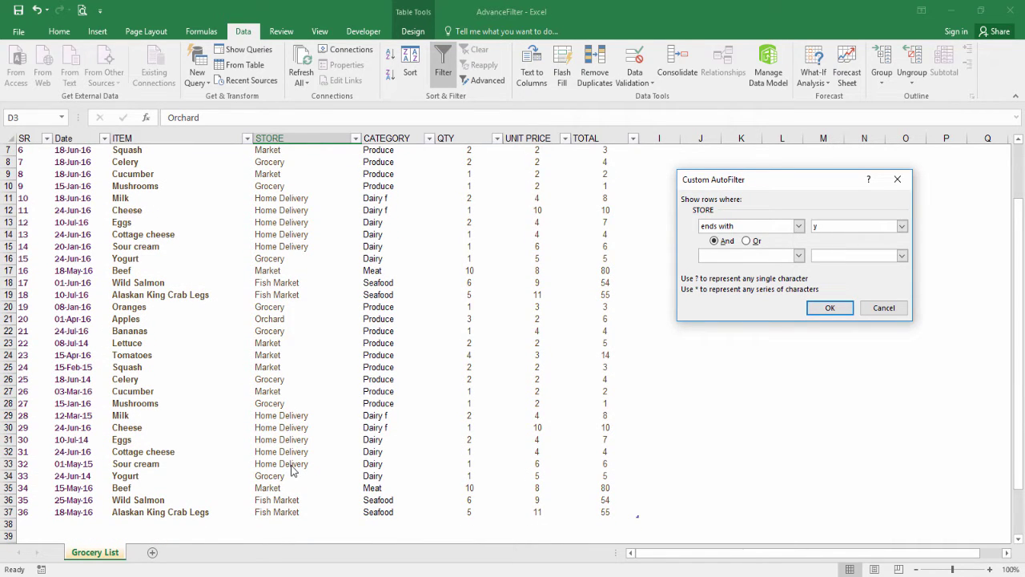
{"action": "scroll", "coordinate": [292, 470], "scroll_direction": "up", "scroll_amount": 1}
{"action": "left_click", "coordinate": [844, 309]}
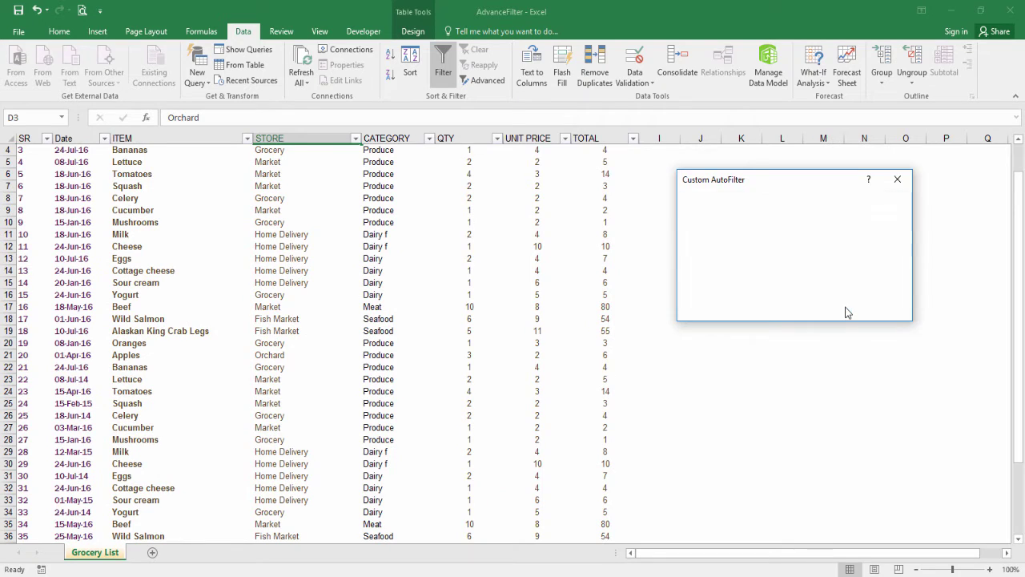
Select the 20 remaining STORE values to count them, then undo the STORE filter
{"action": "scroll", "coordinate": [318, 258], "scroll_direction": "up", "scroll_amount": 1}
{"action": "scroll", "coordinate": [280, 176], "scroll_direction": "up", "scroll_amount": 1}
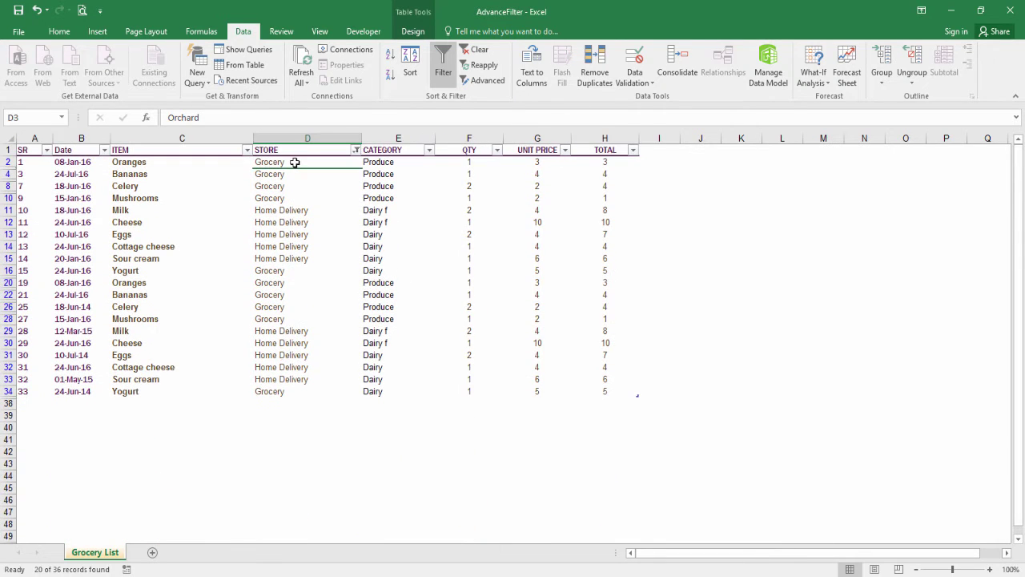
{"action": "left_click_drag", "start_coordinate": [294, 163], "coordinate": [300, 390]}
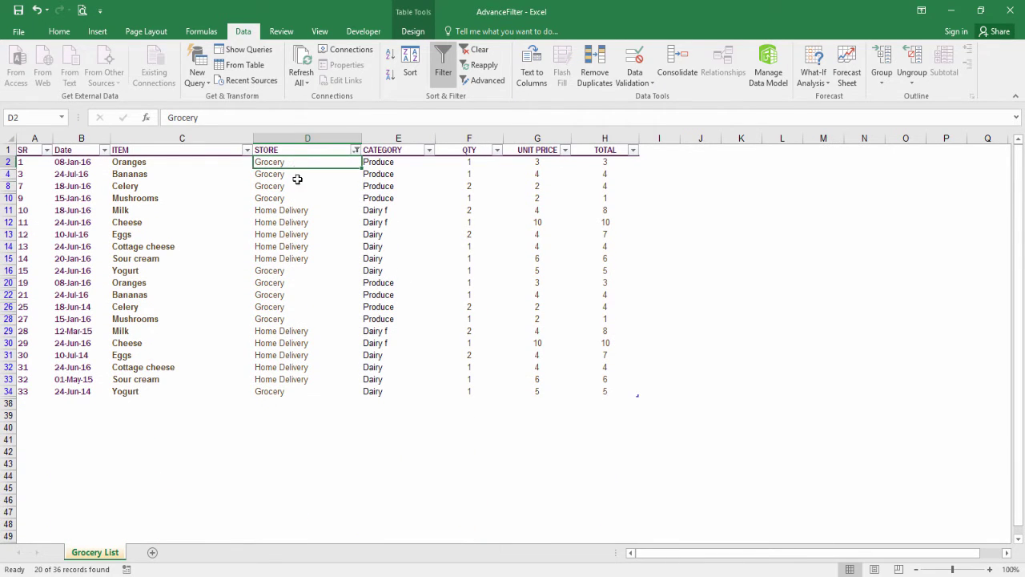
{"action": "left_click", "coordinate": [300, 378]}
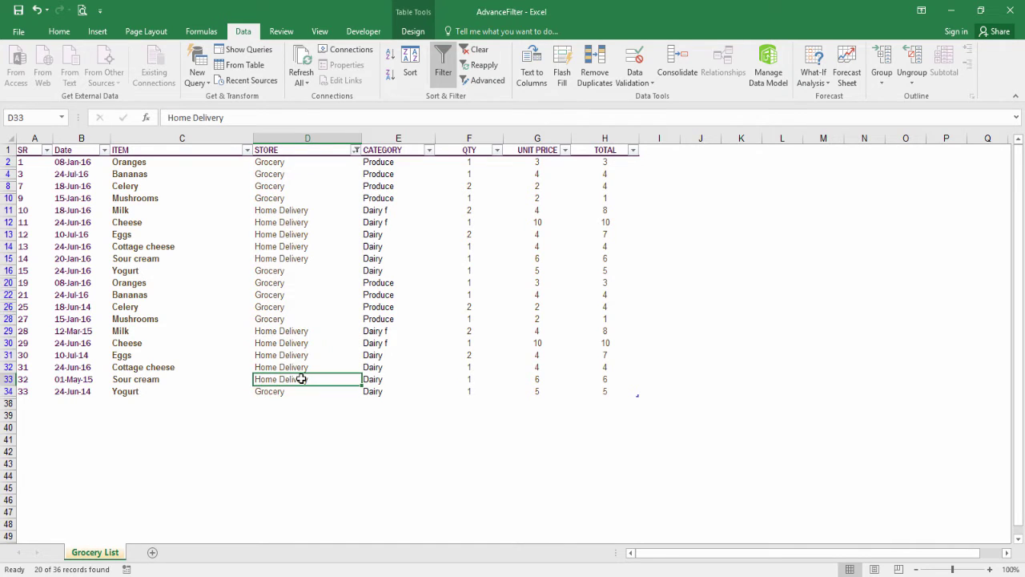
{"action": "key", "text": "ctrl+z"}
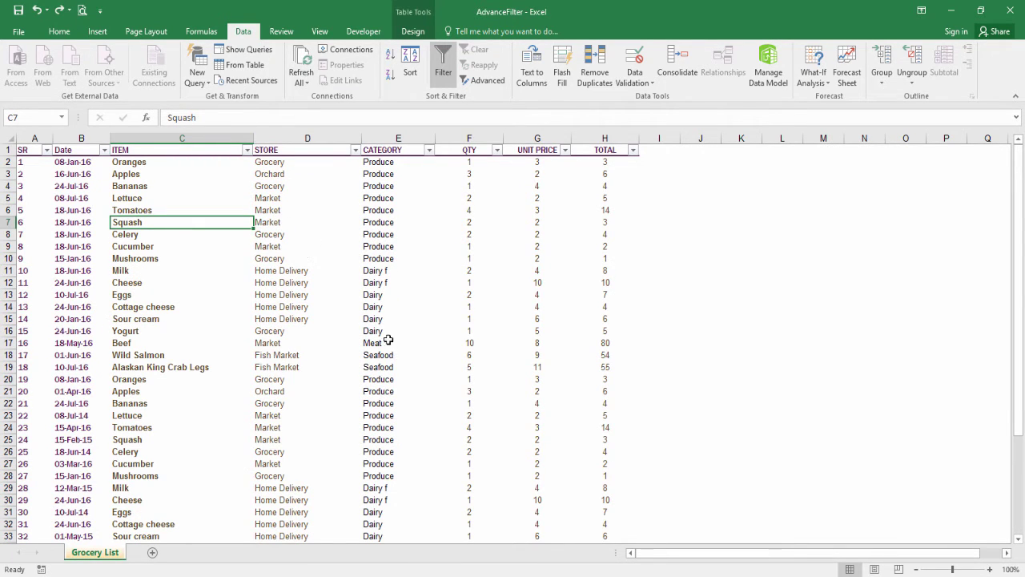
Make the text of cells E9, E12 and E8 red
{"action": "left_click", "coordinate": [382, 248]}
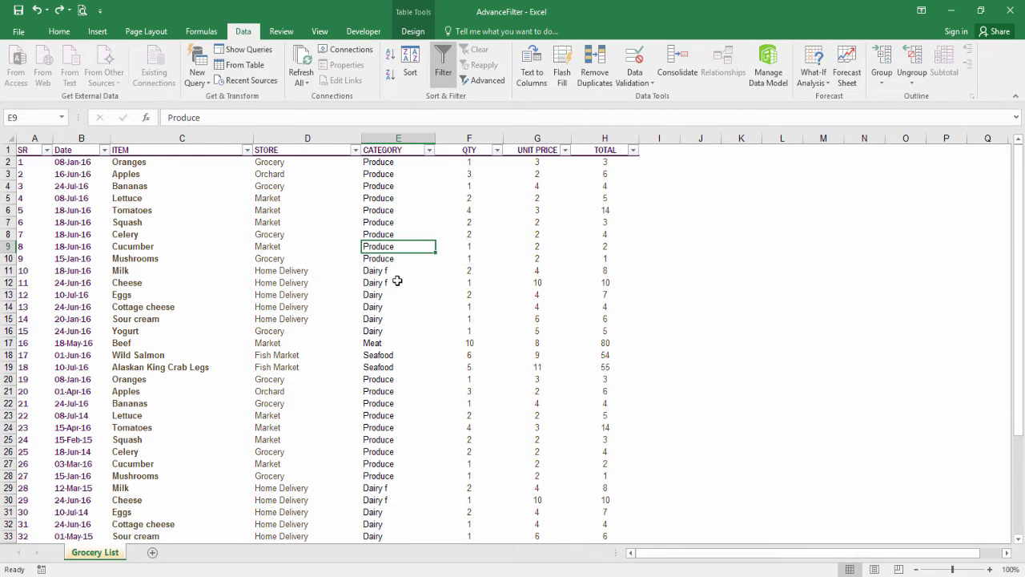
{"action": "left_click", "coordinate": [59, 31]}
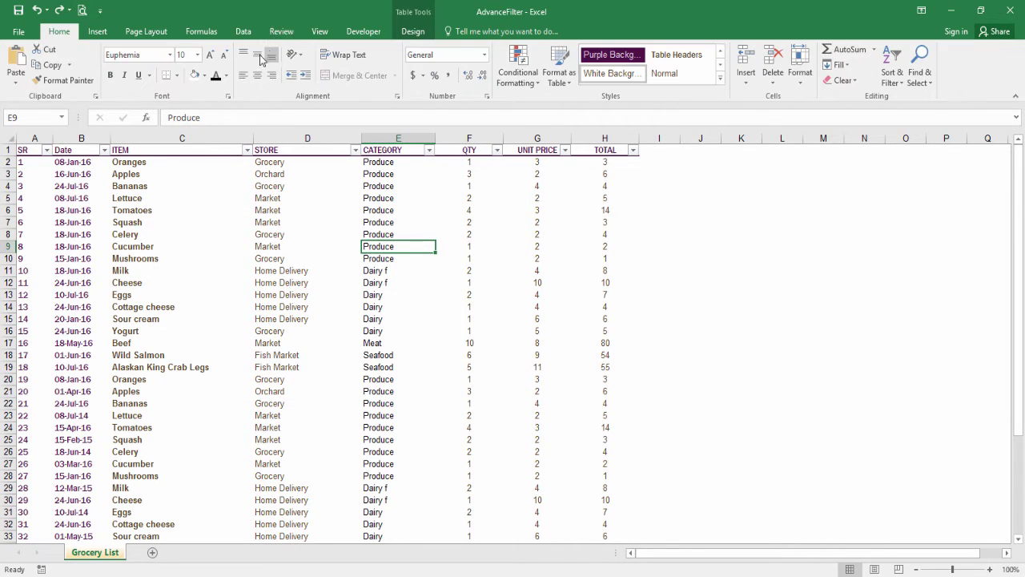
{"action": "left_click", "coordinate": [227, 76]}
{"action": "left_click", "coordinate": [227, 76]}
{"action": "left_click", "coordinate": [227, 76]}
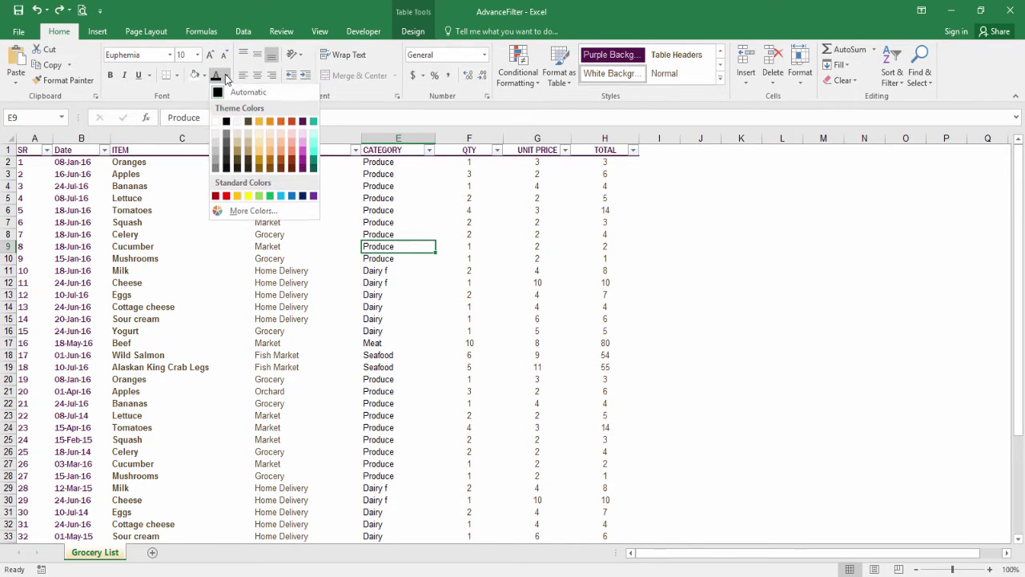
{"action": "left_click", "coordinate": [226, 200]}
{"action": "left_click", "coordinate": [383, 286]}
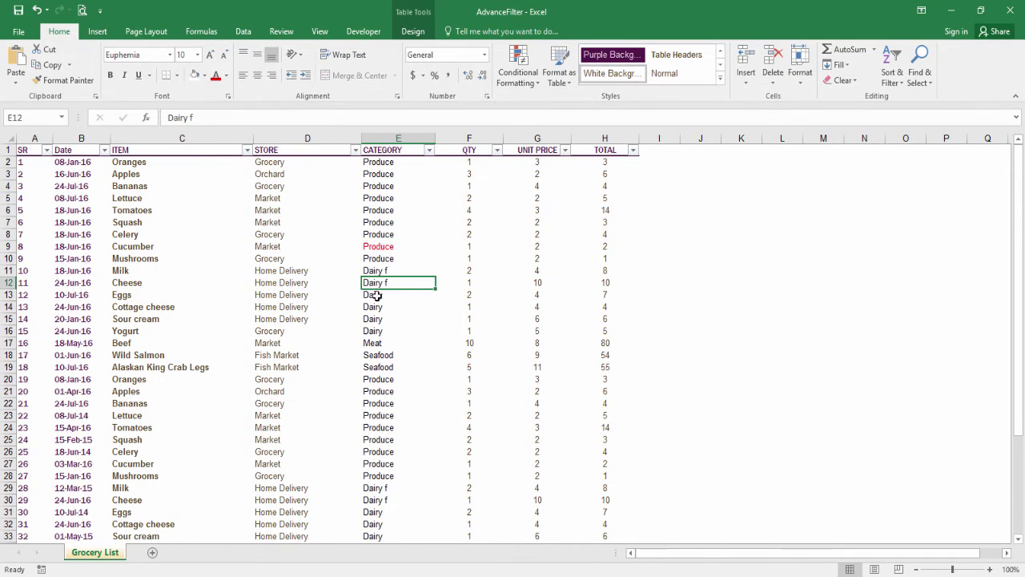
{"action": "left_click", "coordinate": [216, 76]}
{"action": "left_click", "coordinate": [383, 234]}
{"action": "left_click", "coordinate": [216, 76]}
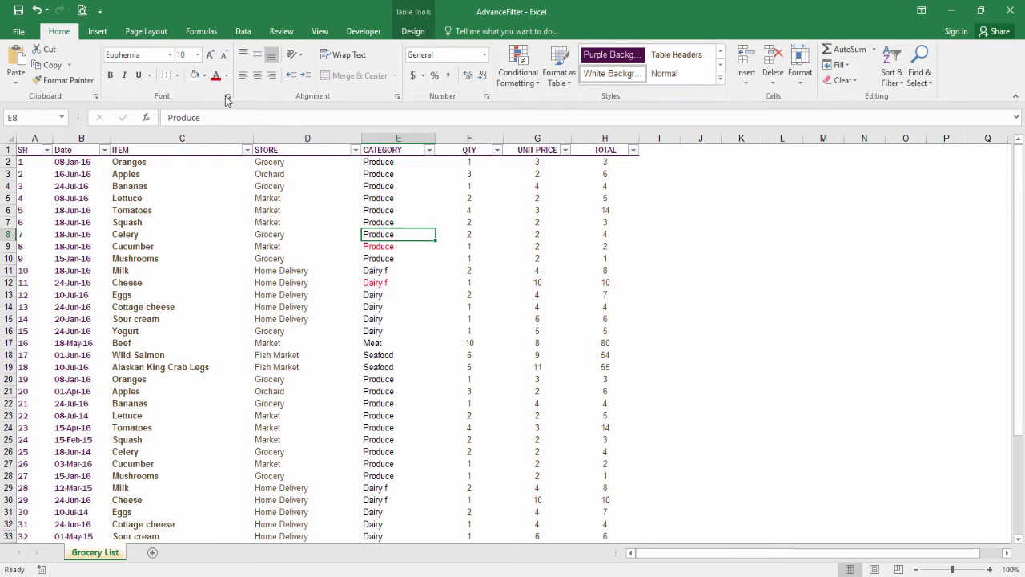
Make the text of cells E4 and E18 blue
{"action": "key", "text": "Up"}
{"action": "key", "text": "Up"}
{"action": "key", "text": "Up"}
{"action": "left_click", "coordinate": [227, 76]}
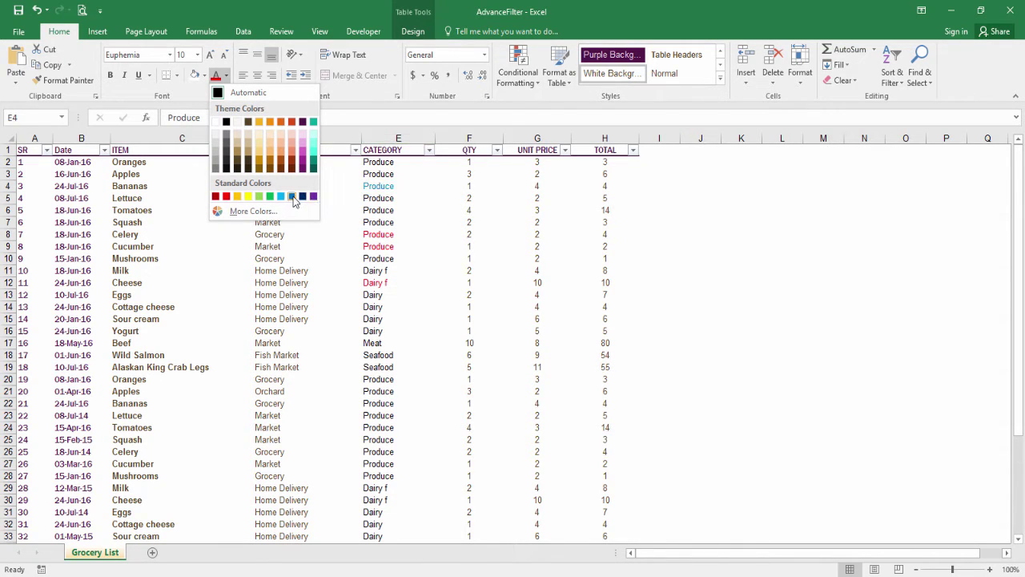
{"action": "left_click", "coordinate": [293, 197]}
{"action": "left_click", "coordinate": [378, 355]}
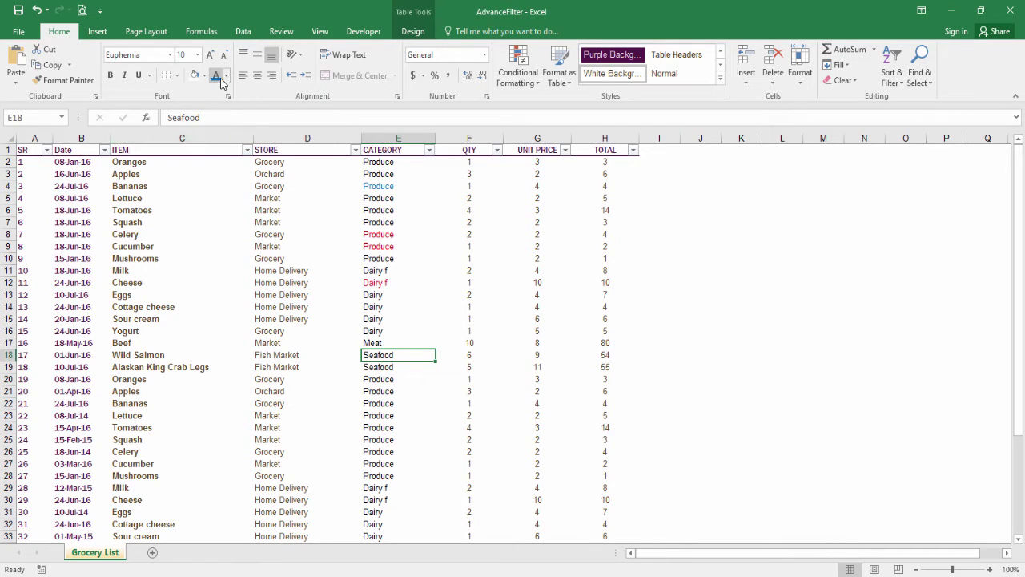
{"action": "left_click", "coordinate": [216, 76]}
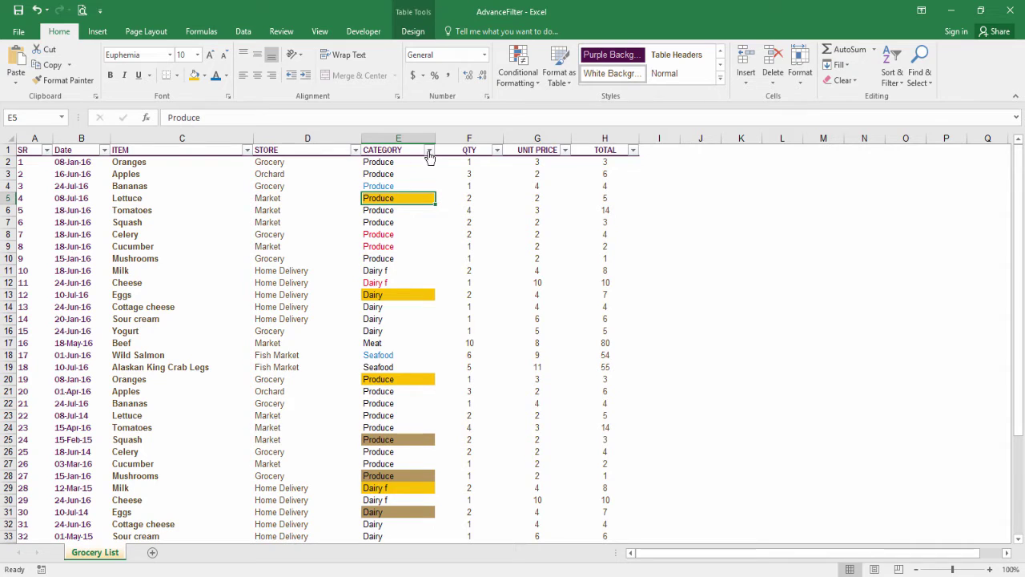
{"action": "left_click", "coordinate": [428, 151]}
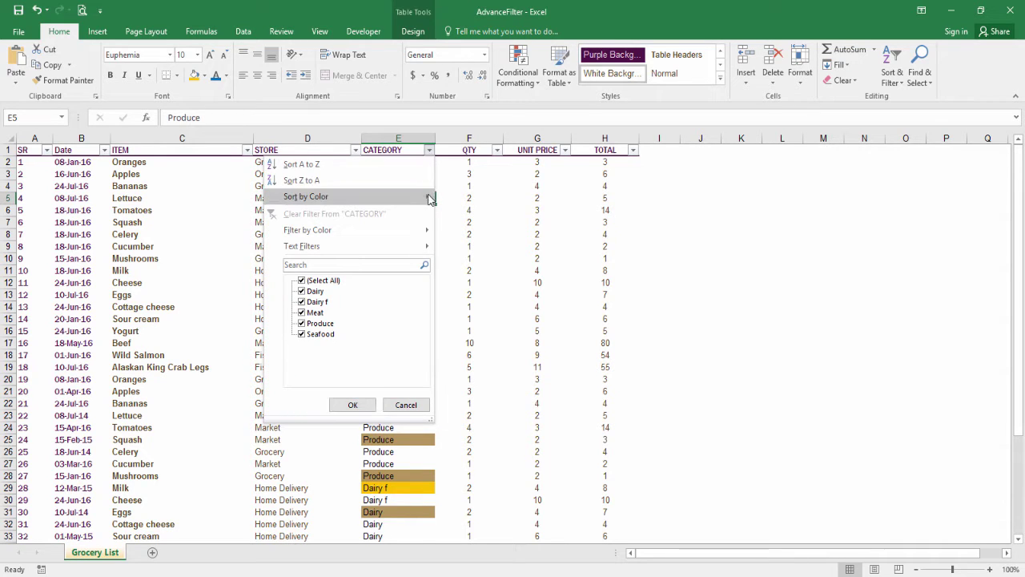
{"action": "mouse_move", "coordinate": [419, 233]}
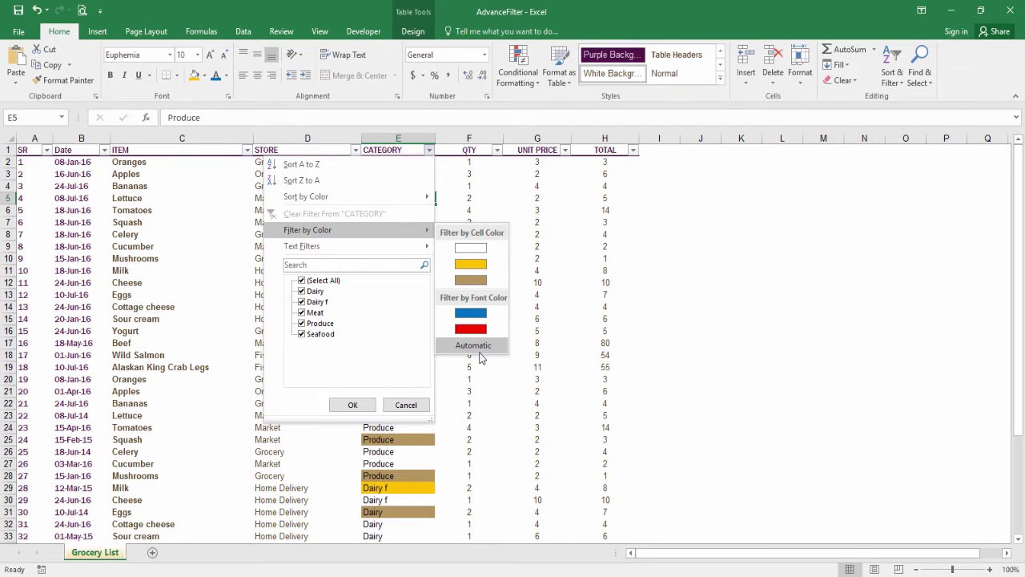
{"action": "left_click", "coordinate": [478, 267]}
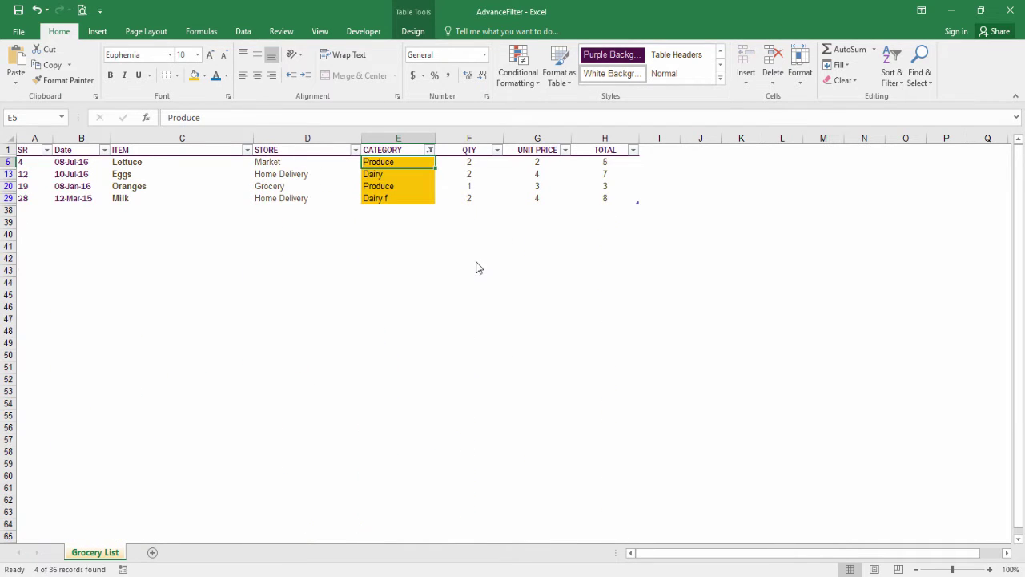
{"action": "left_click", "coordinate": [406, 184]}
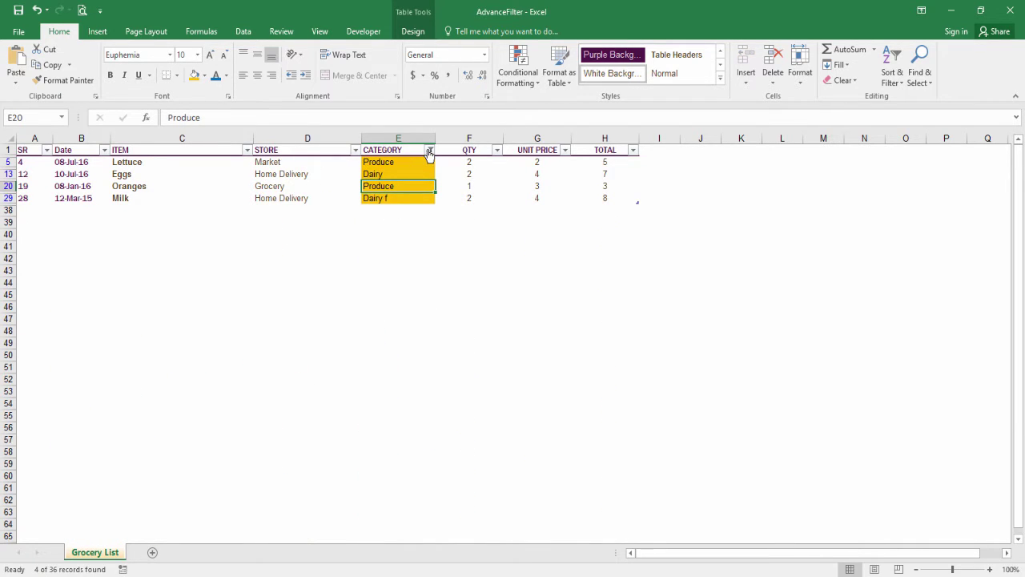
{"action": "left_click", "coordinate": [430, 150]}
{"action": "left_click", "coordinate": [429, 214]}
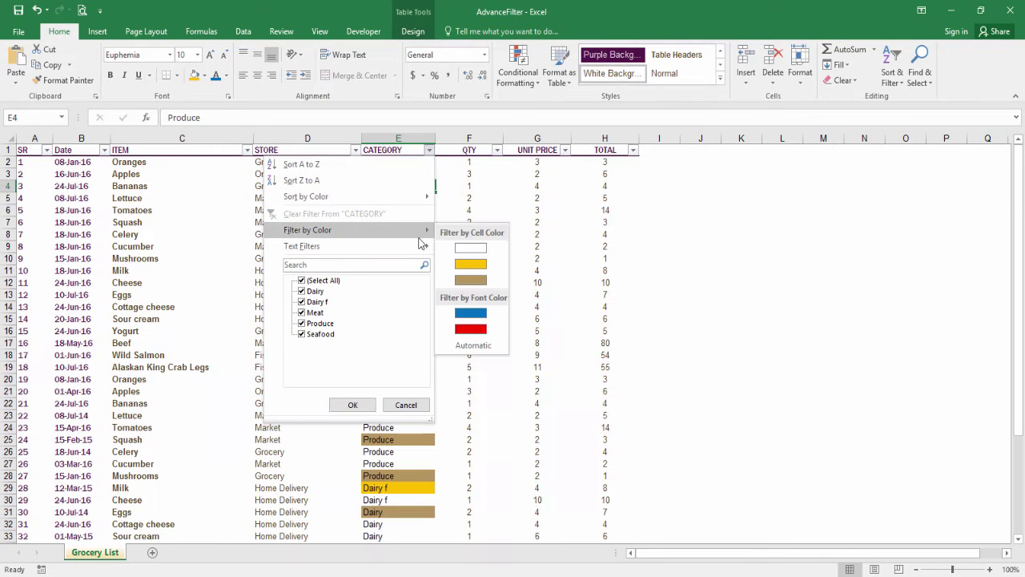
{"action": "left_click", "coordinate": [449, 183]}
{"action": "left_click", "coordinate": [430, 150]}
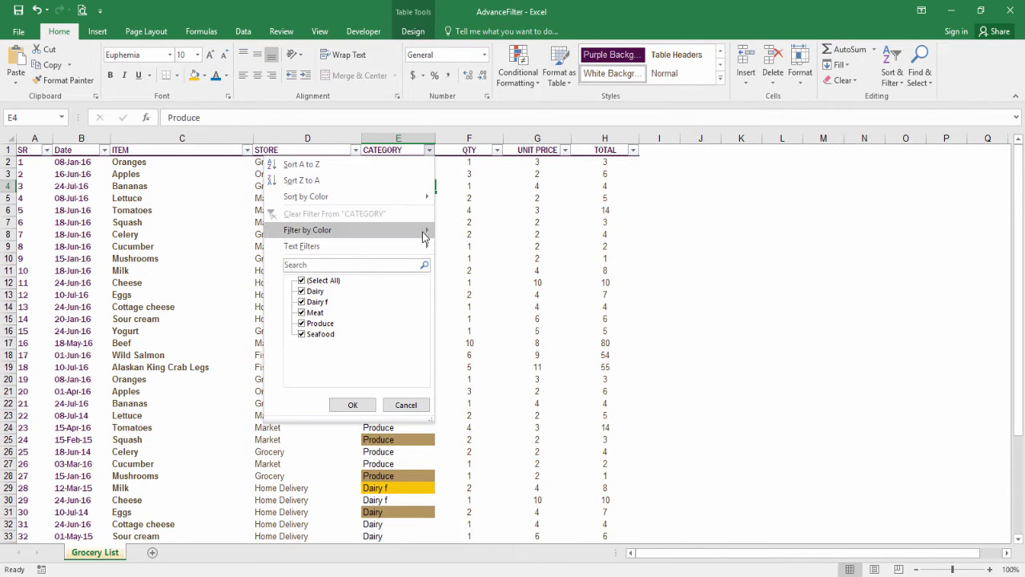
{"action": "left_click", "coordinate": [465, 173]}
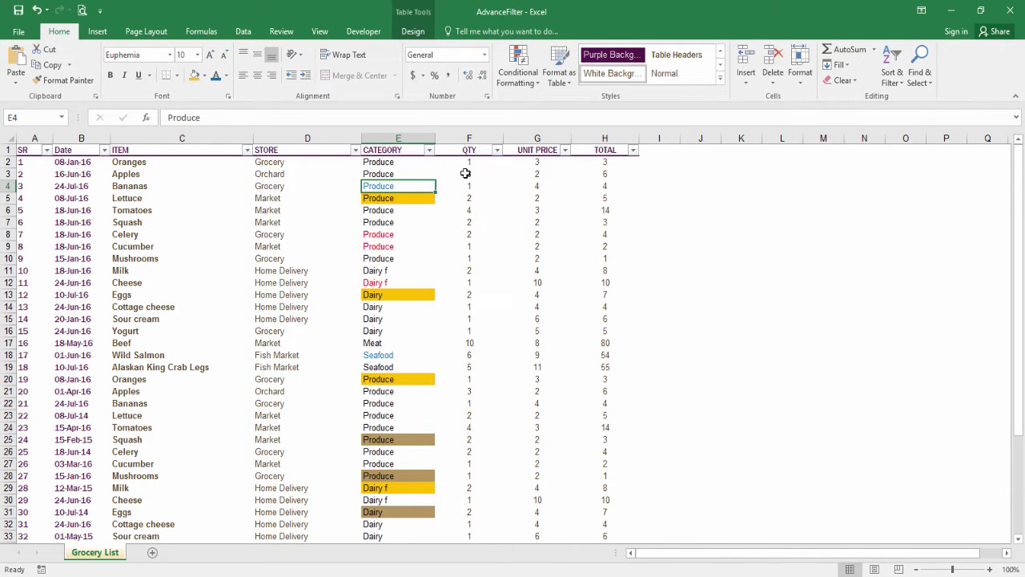
{"action": "left_click", "coordinate": [382, 246]}
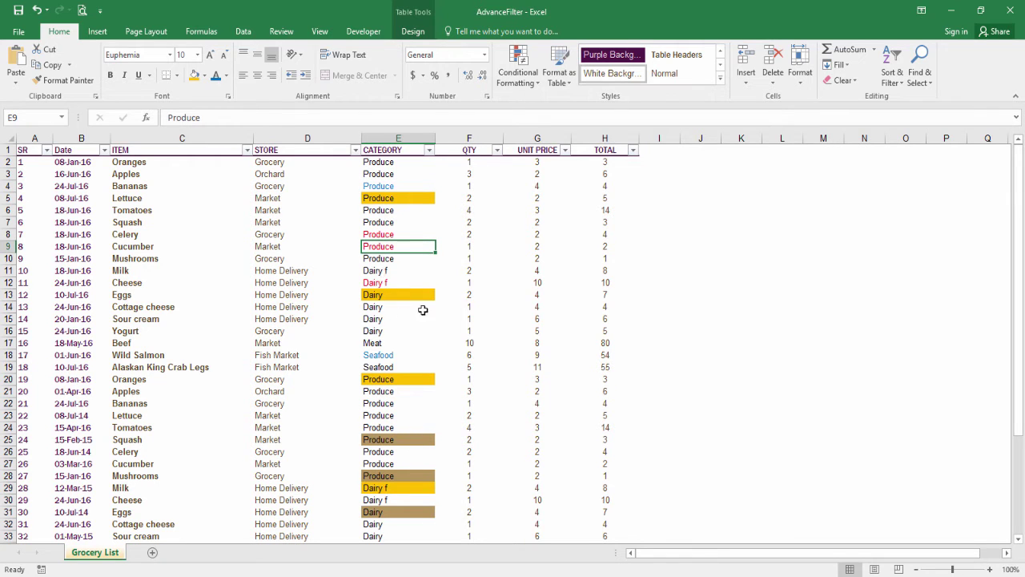
Filter by E8's red font colour, leaving 3 of 36 records, then reopen the CATEGORY filter
{"action": "right_click", "coordinate": [391, 234]}
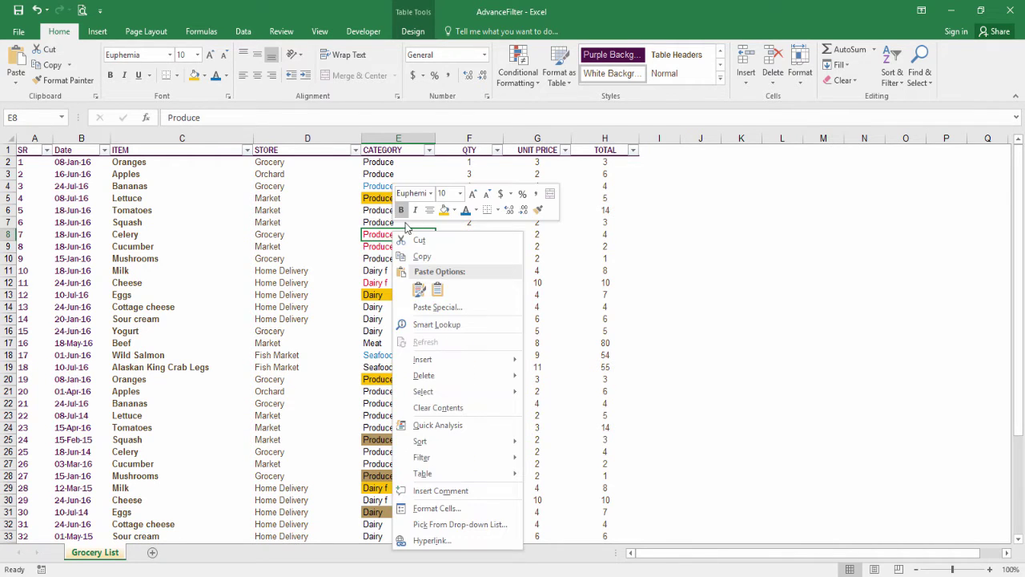
{"action": "mouse_move", "coordinate": [471, 455]}
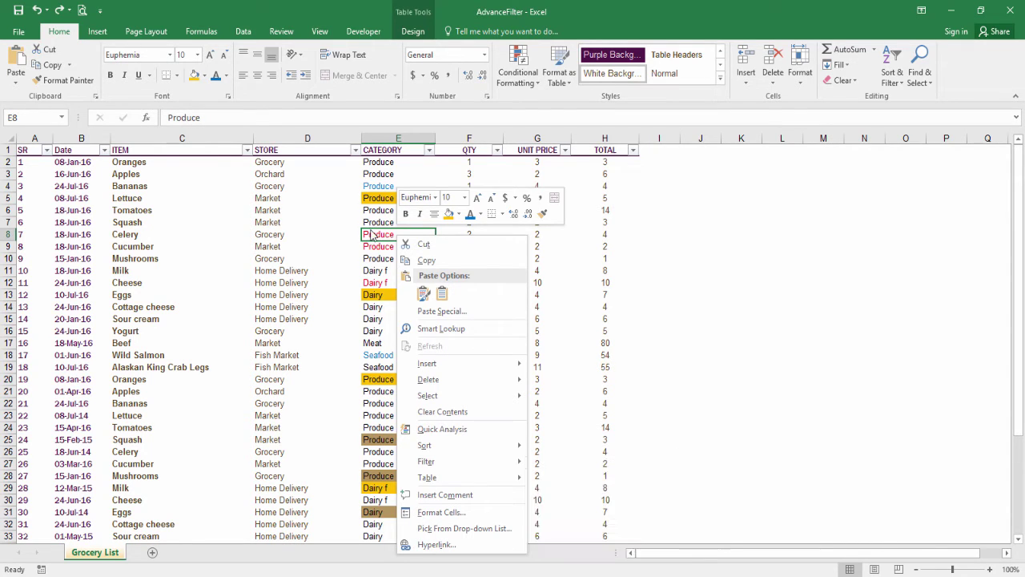
{"action": "mouse_move", "coordinate": [502, 463]}
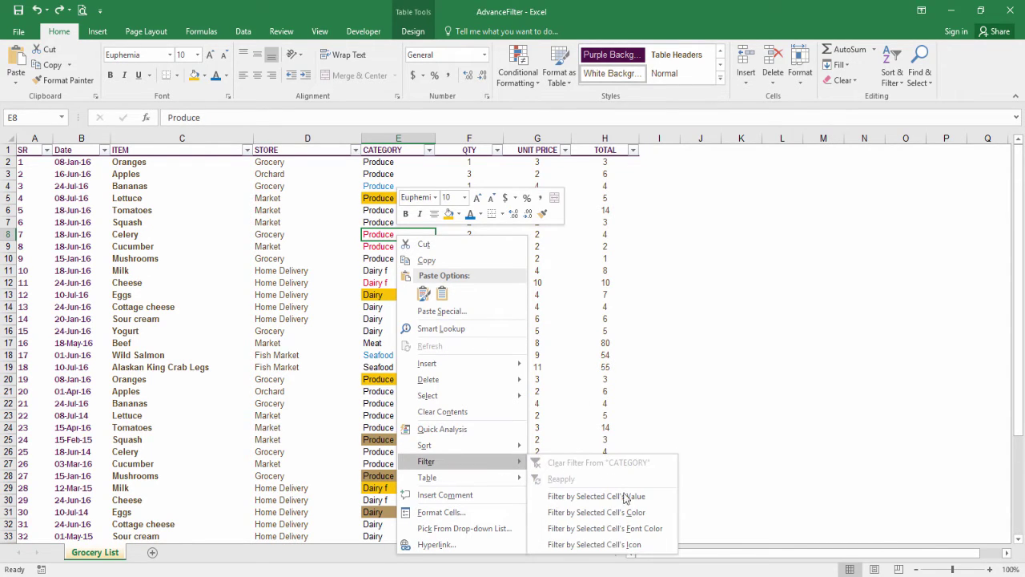
{"action": "left_click", "coordinate": [633, 528]}
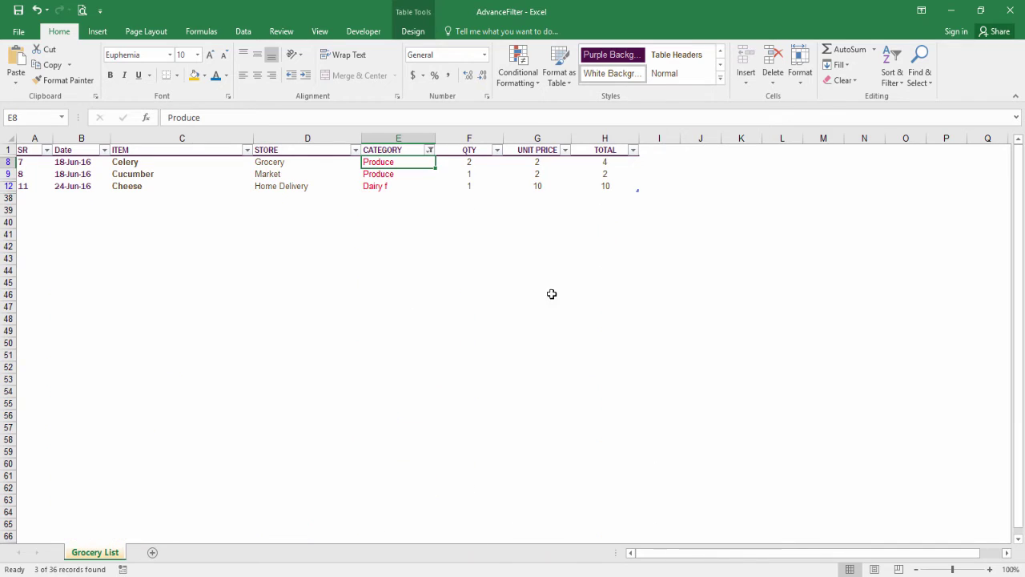
{"action": "left_click", "coordinate": [392, 175]}
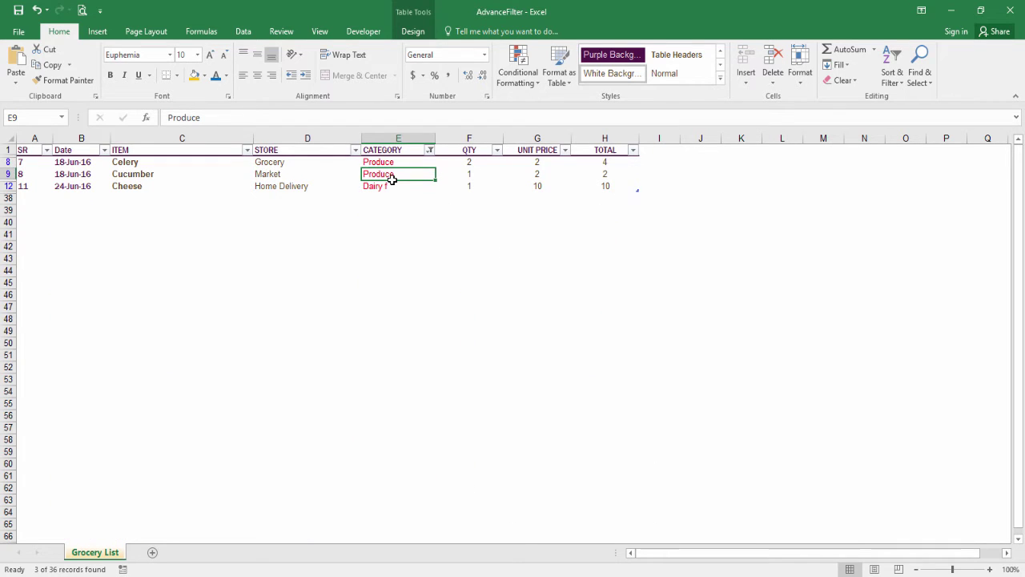
{"action": "left_click", "coordinate": [429, 151]}
Filter the list to rows whose CATEGORY cell shares E25's brown fill, leaving 4 of 36 records
{"action": "left_click", "coordinate": [357, 213]}
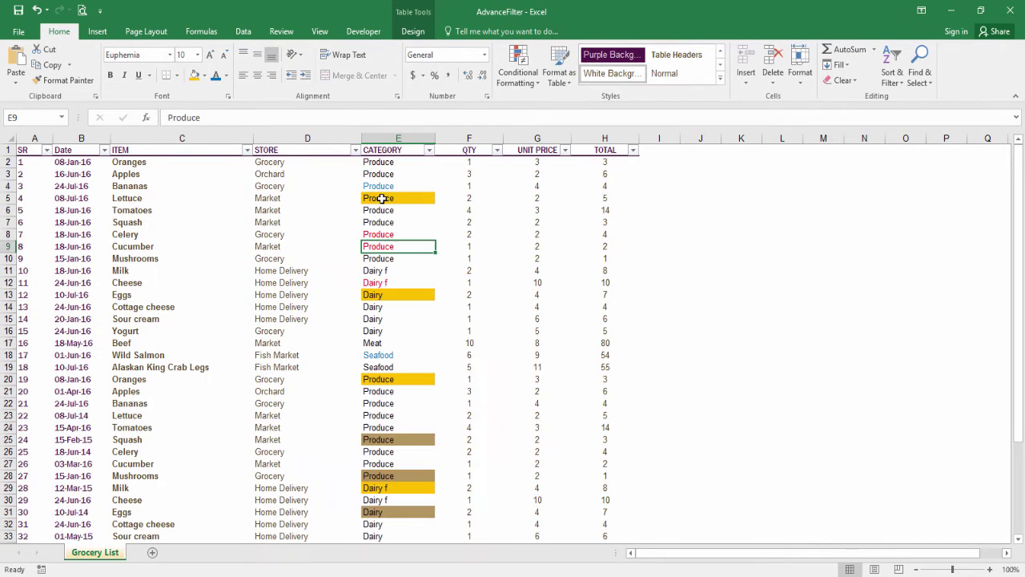
{"action": "right_click", "coordinate": [412, 442]}
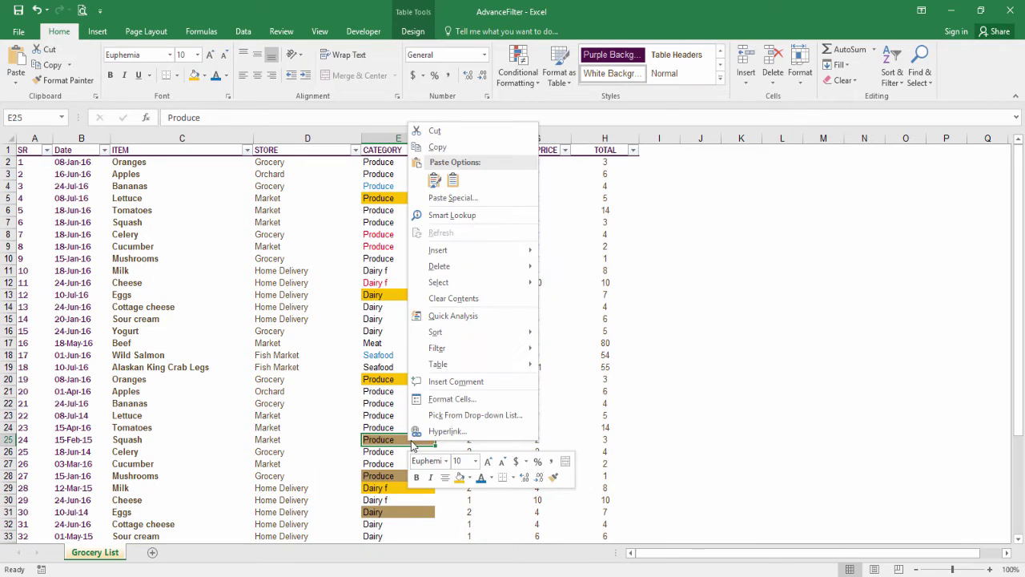
{"action": "mouse_move", "coordinate": [520, 348]}
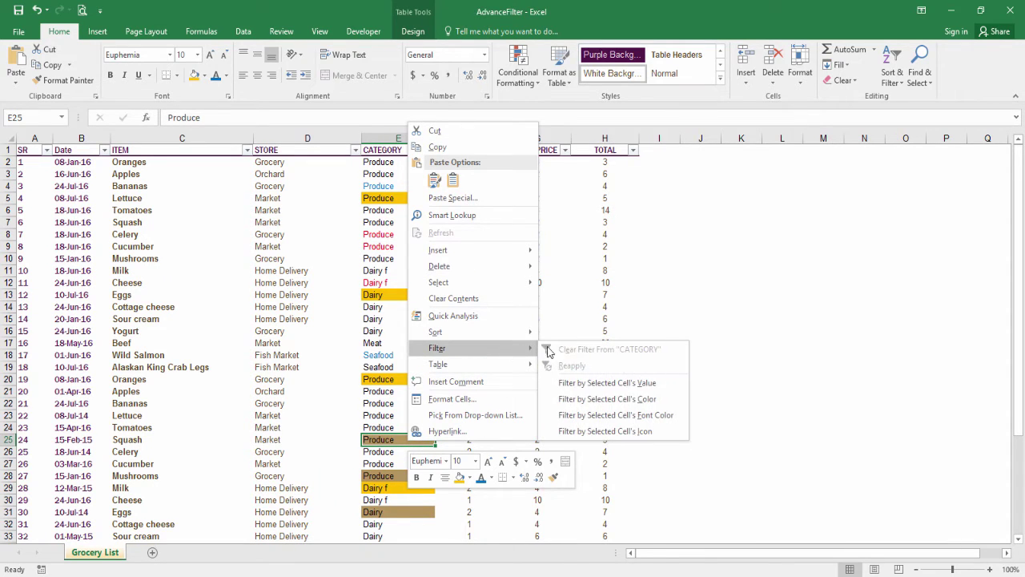
{"action": "left_click", "coordinate": [622, 398]}
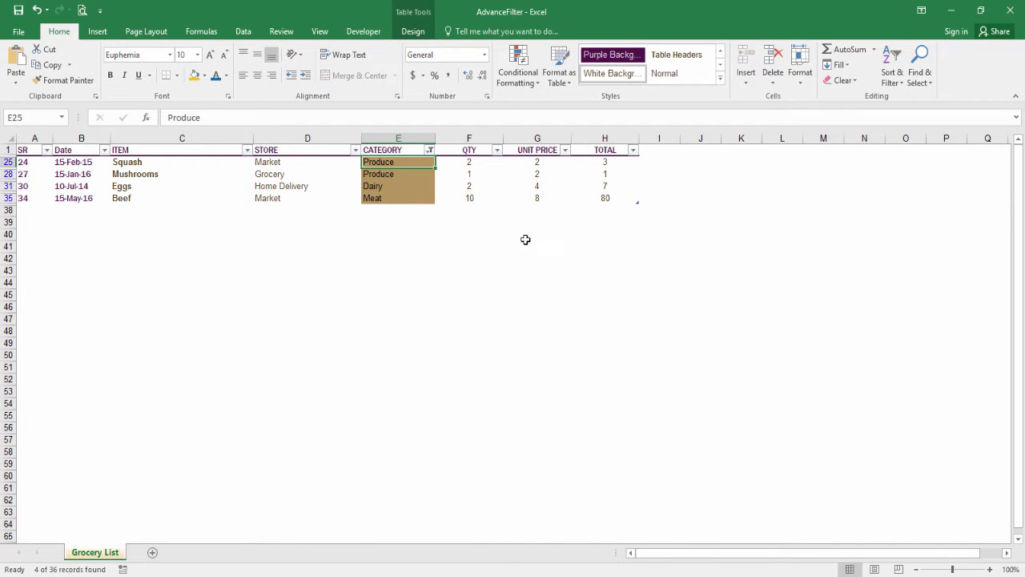
Remove the CATEGORY colour filter so all 36 records are listed again
{"action": "left_click", "coordinate": [430, 150]}
{"action": "key", "text": "Escape"}
{"action": "key", "text": "ctrl+z"}
{"action": "right_click", "coordinate": [410, 439]}
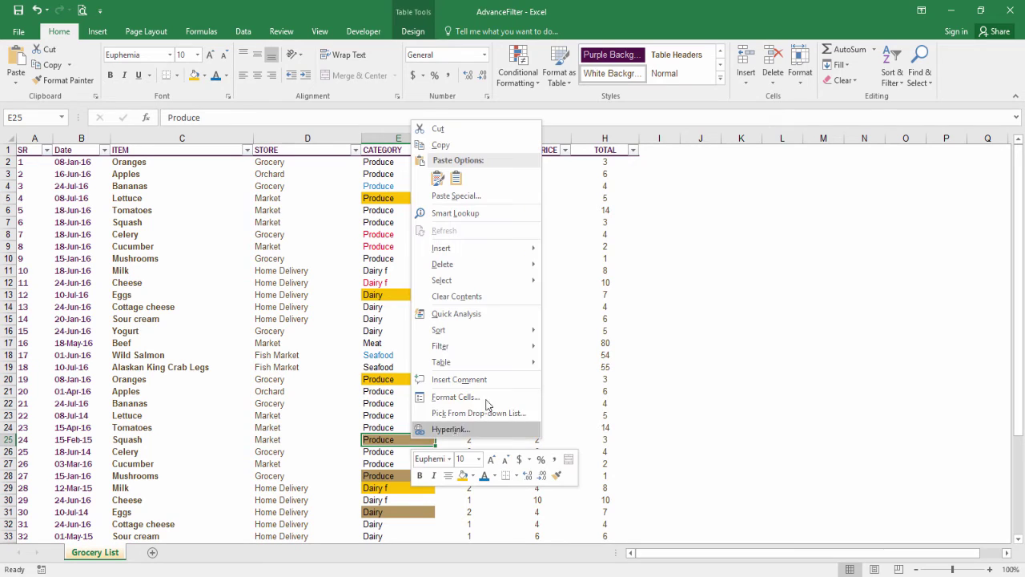
{"action": "mouse_move", "coordinate": [517, 350]}
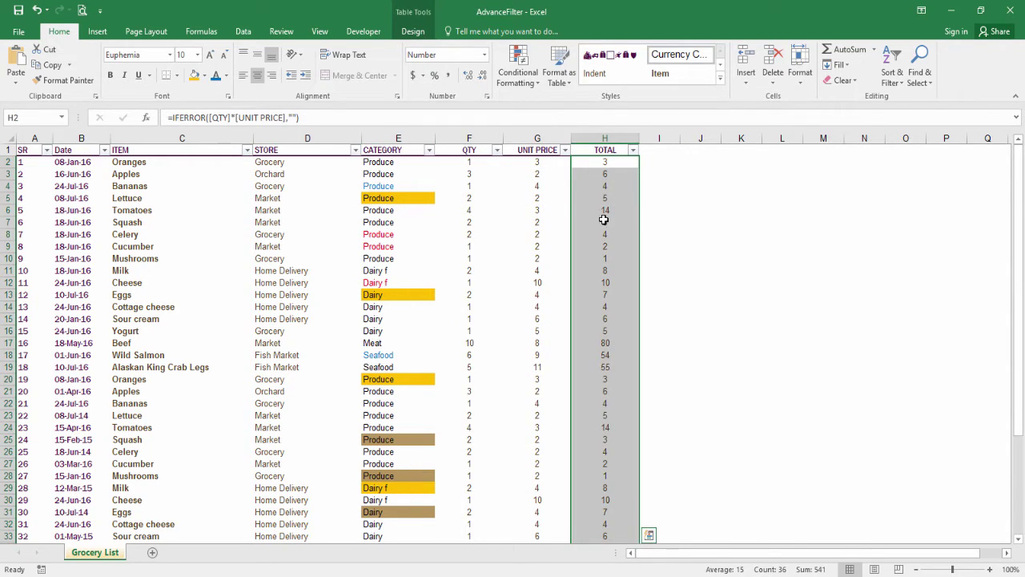
Apply the 3 Symbols (Uncircled) icon set to TOTAL values H2:H33, giving checks on 80, 54 and 55
{"action": "left_click", "coordinate": [621, 200]}
{"action": "left_click", "coordinate": [632, 151]}
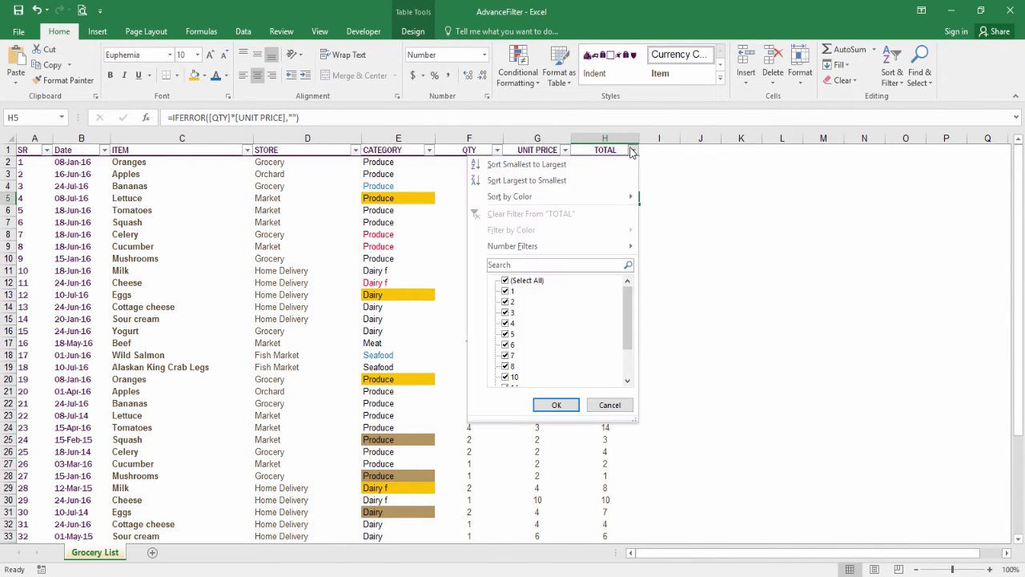
{"action": "left_click", "coordinate": [596, 145]}
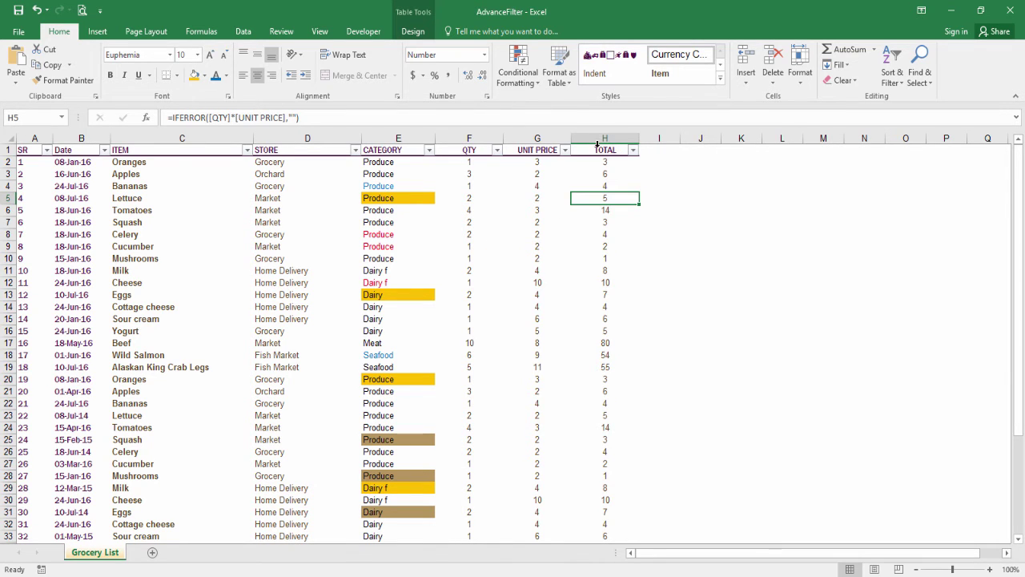
{"action": "left_click", "coordinate": [597, 145]}
{"action": "left_click", "coordinate": [532, 80]}
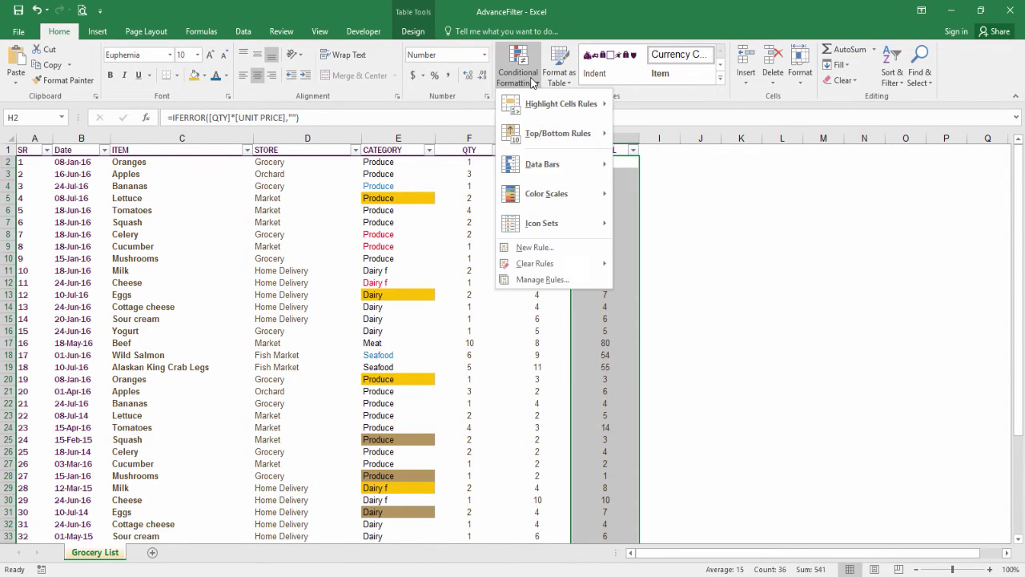
{"action": "mouse_move", "coordinate": [536, 233]}
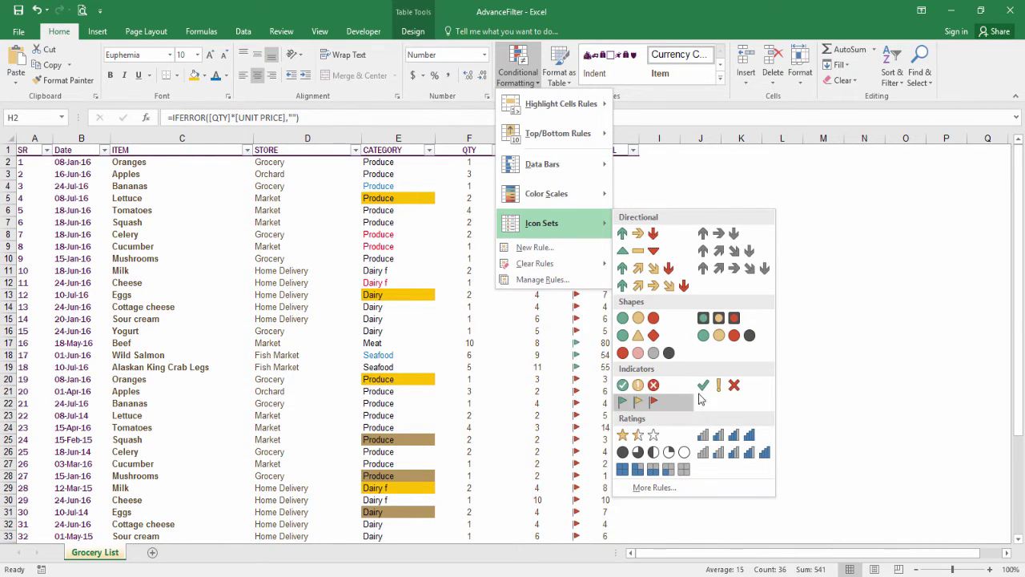
{"action": "left_click", "coordinate": [725, 389]}
{"action": "left_click", "coordinate": [606, 247]}
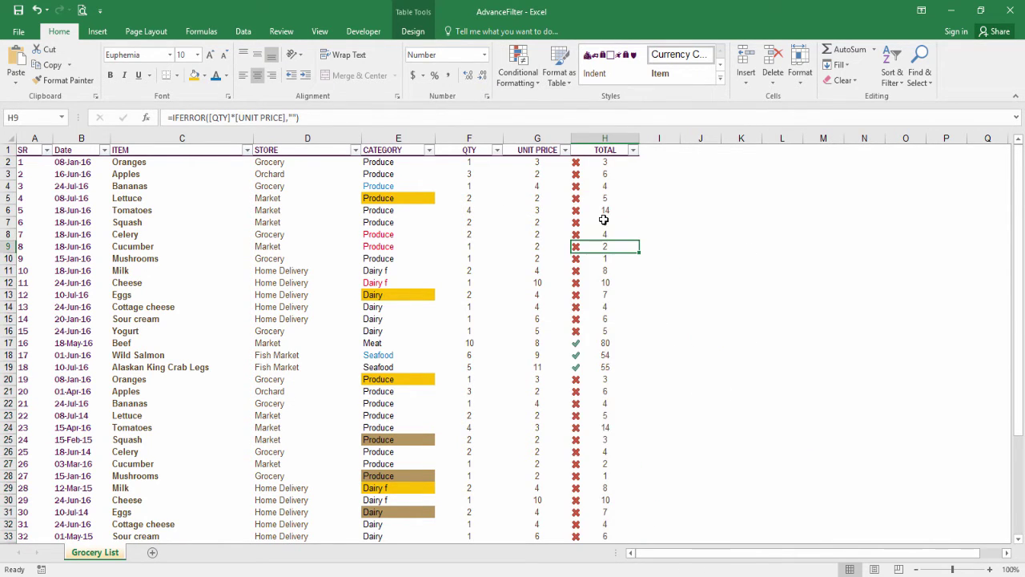
{"action": "left_click", "coordinate": [593, 354]}
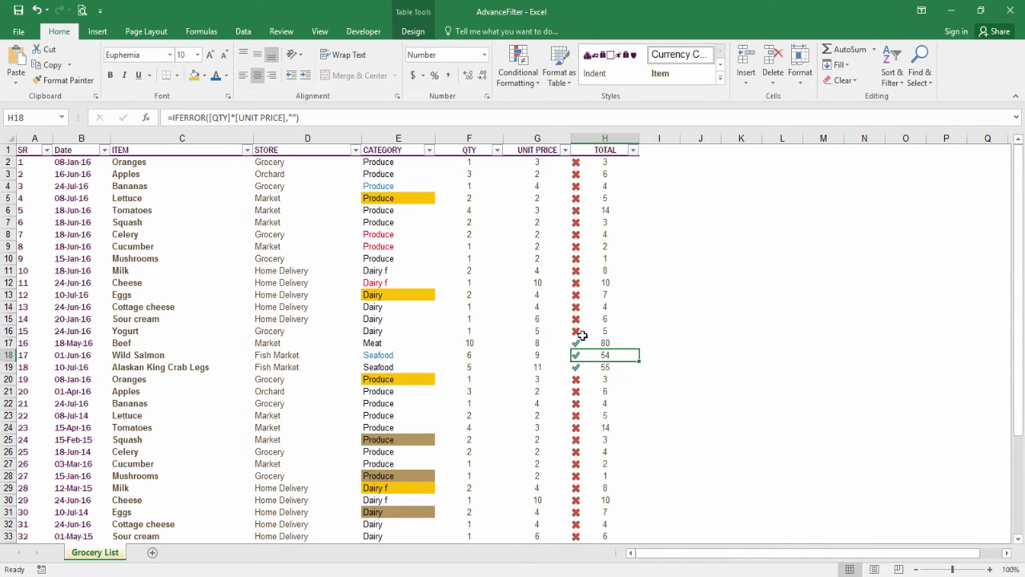
Filter rows by cell H18's green check icon, then clear the TOTAL filter
{"action": "right_click", "coordinate": [582, 354]}
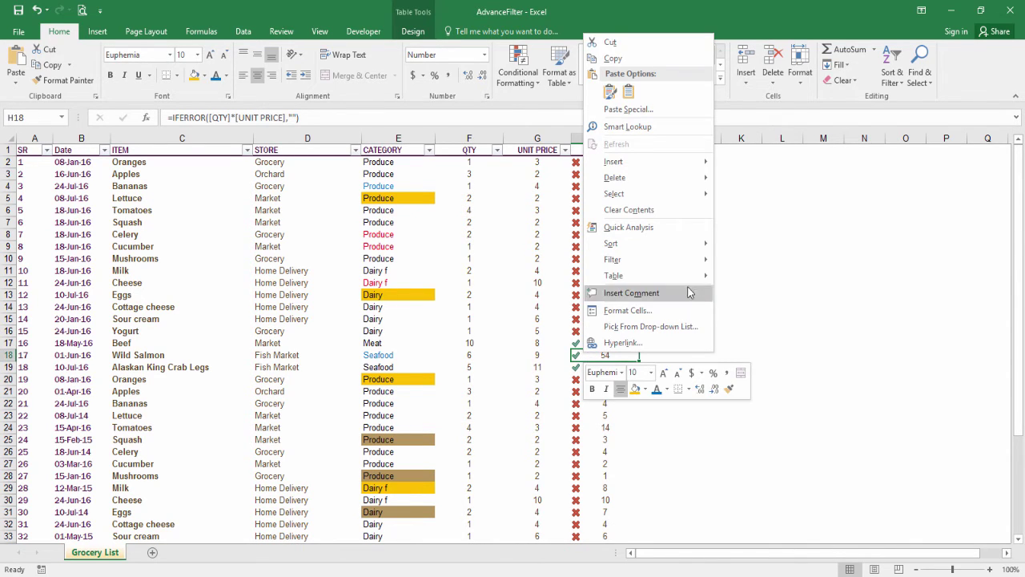
{"action": "mouse_move", "coordinate": [687, 259]}
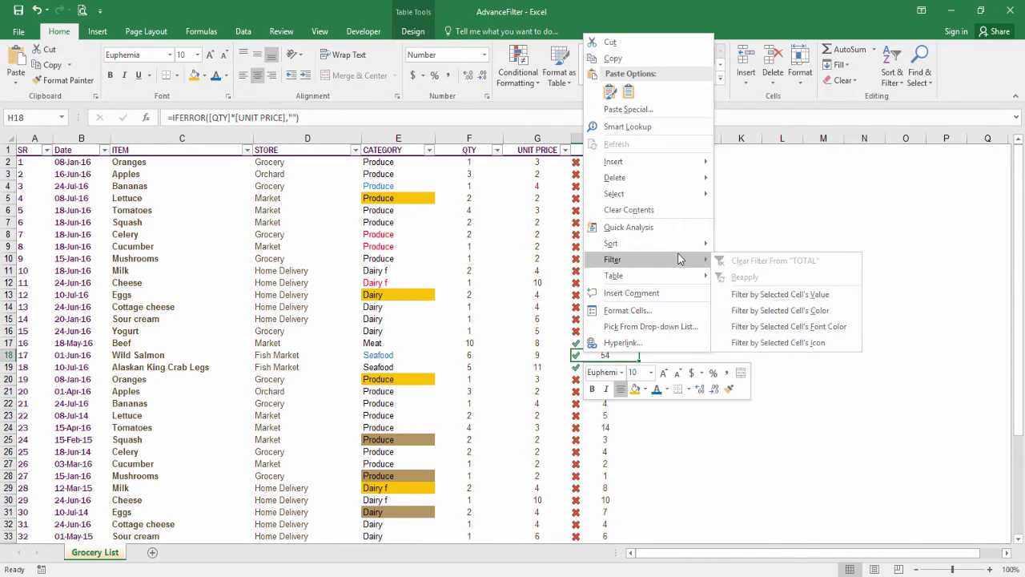
{"action": "left_click", "coordinate": [812, 346]}
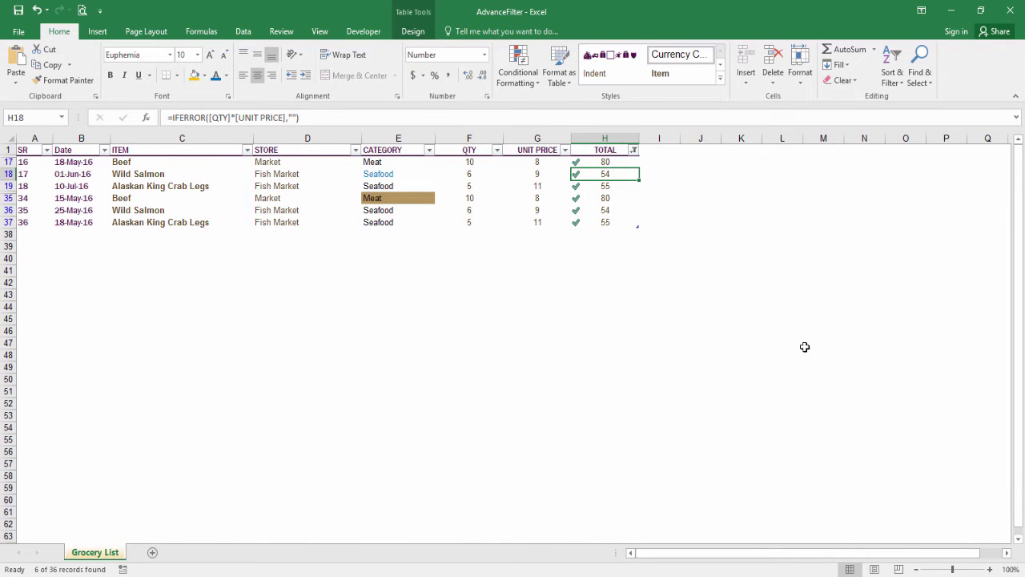
{"action": "left_click", "coordinate": [632, 150]}
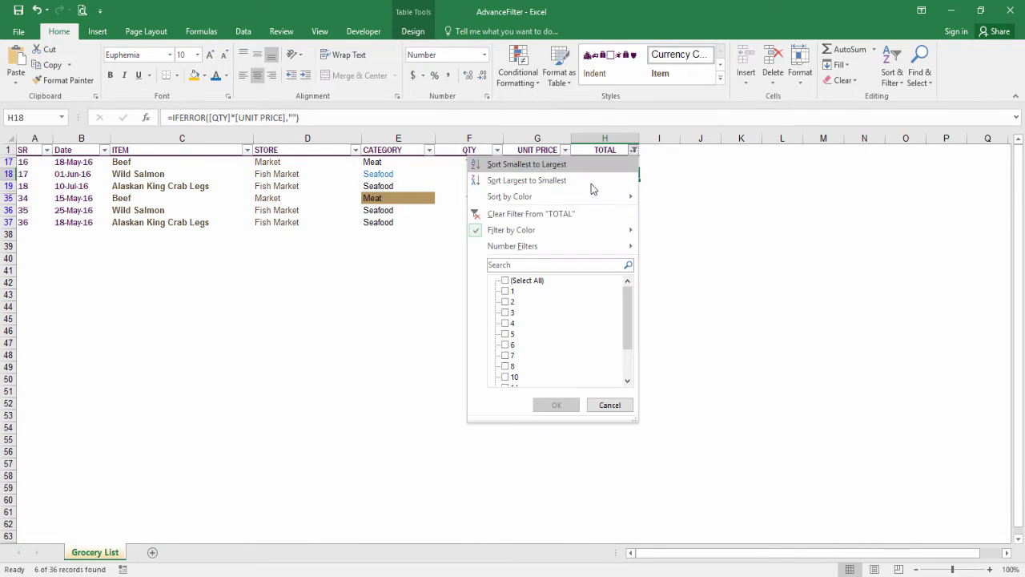
{"action": "left_click", "coordinate": [556, 211]}
Filter TOTAL by colour to the green check icon, then remove that filter again
{"action": "left_click", "coordinate": [599, 285]}
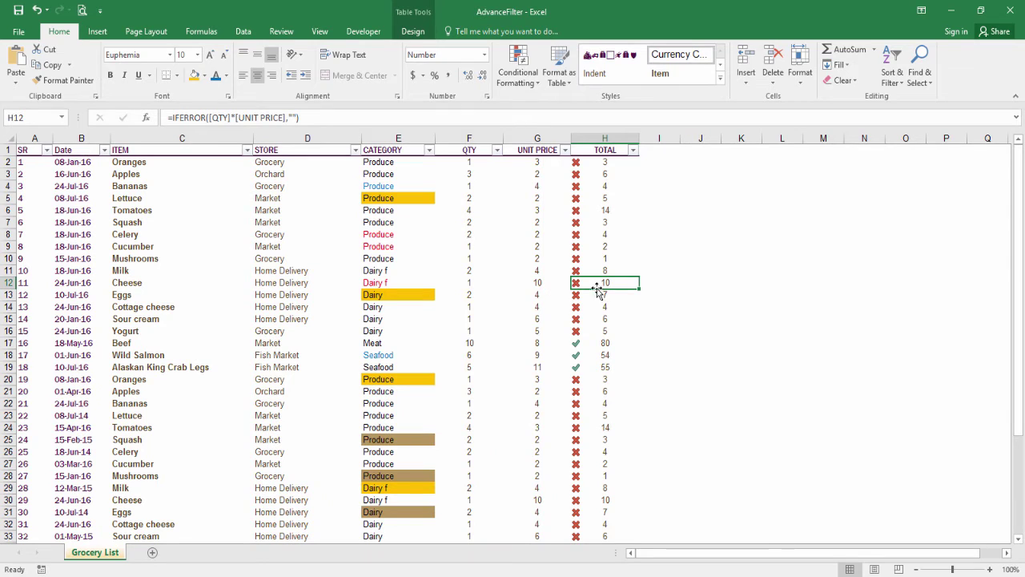
{"action": "left_click", "coordinate": [613, 184]}
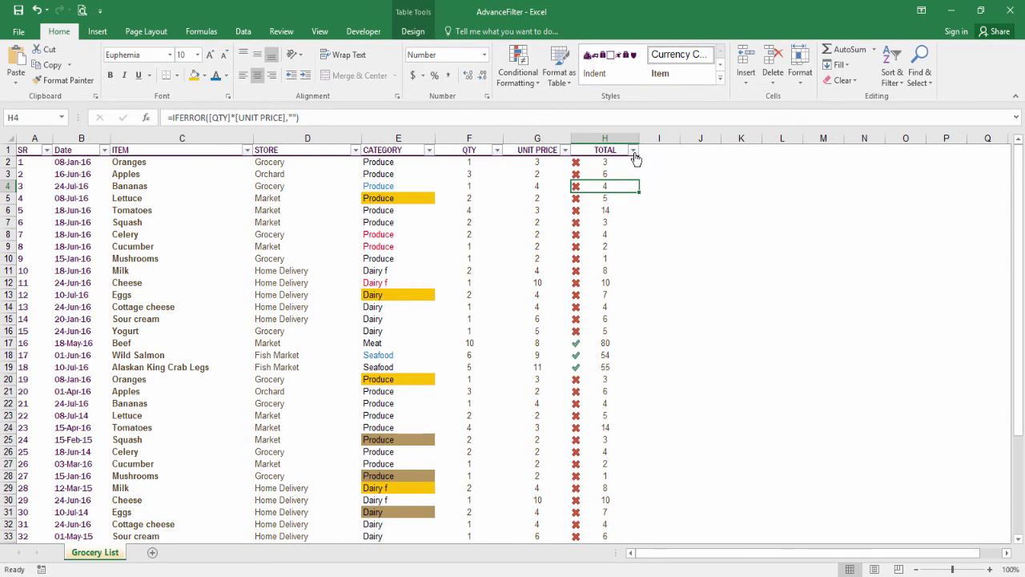
{"action": "left_click", "coordinate": [633, 150]}
{"action": "mouse_move", "coordinate": [528, 230]}
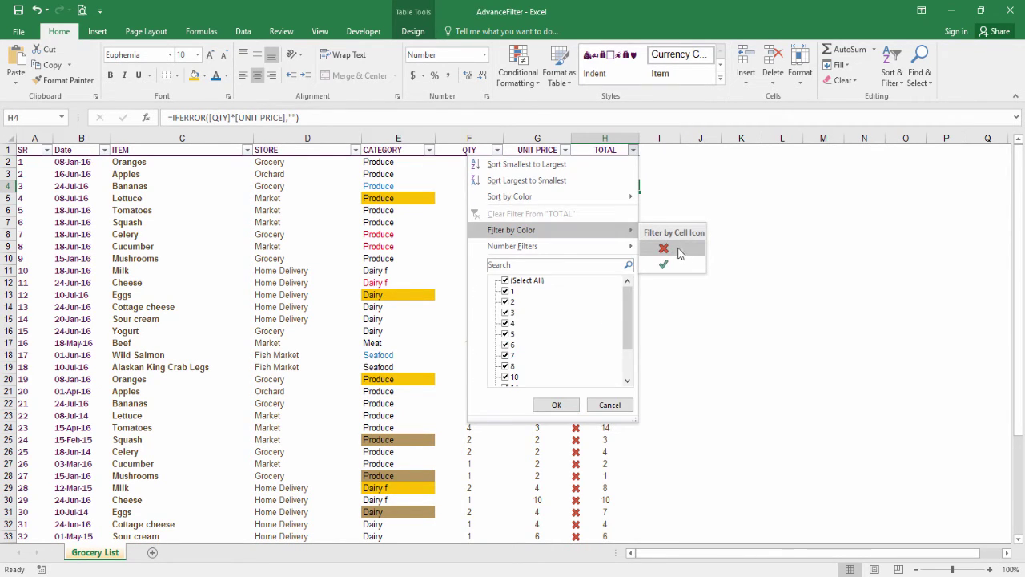
{"action": "left_click", "coordinate": [664, 264]}
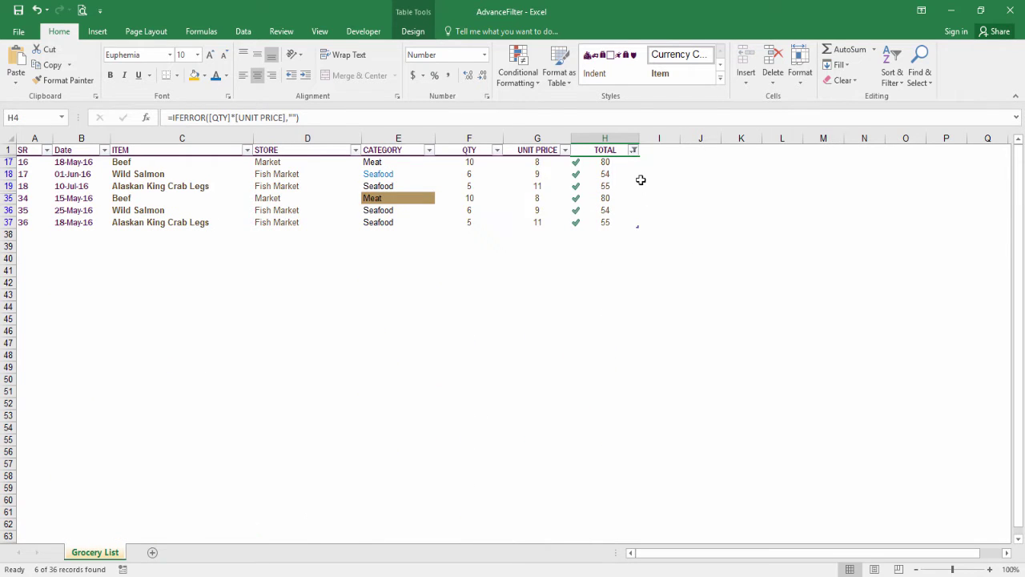
{"action": "left_click", "coordinate": [632, 150]}
{"action": "key", "text": "Escape"}
{"action": "key", "text": "ctrl+z"}
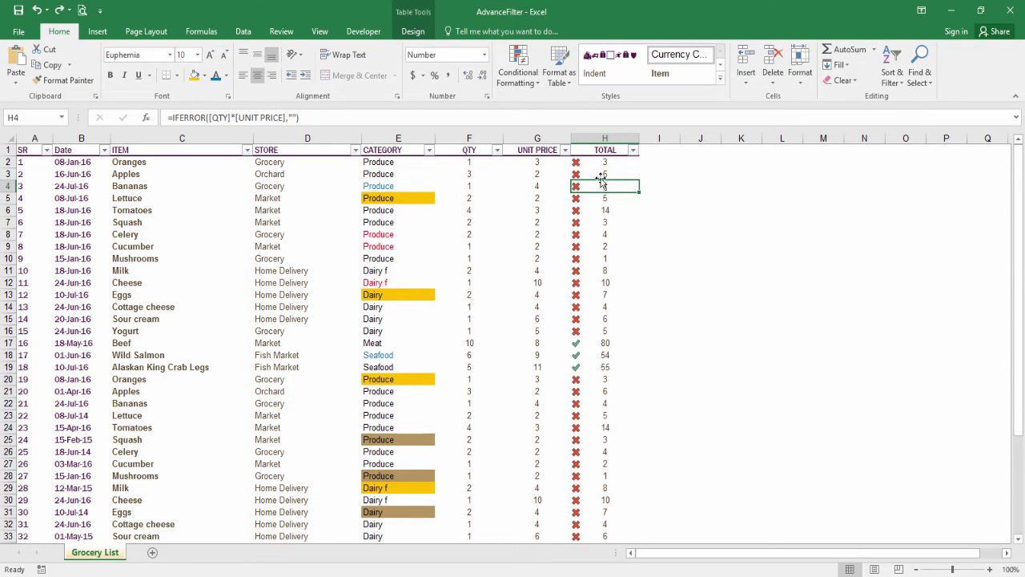
Apply a TOTAL equals 3 number filter, leaving 4 of 36 records
{"action": "left_click", "coordinate": [604, 173]}
{"action": "left_click", "coordinate": [633, 150]}
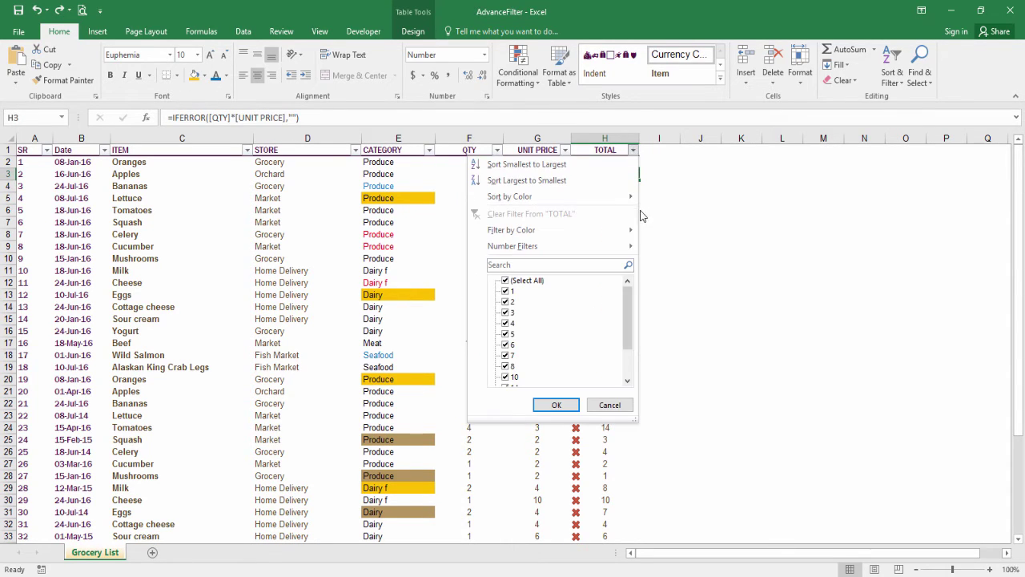
{"action": "mouse_move", "coordinate": [627, 250]}
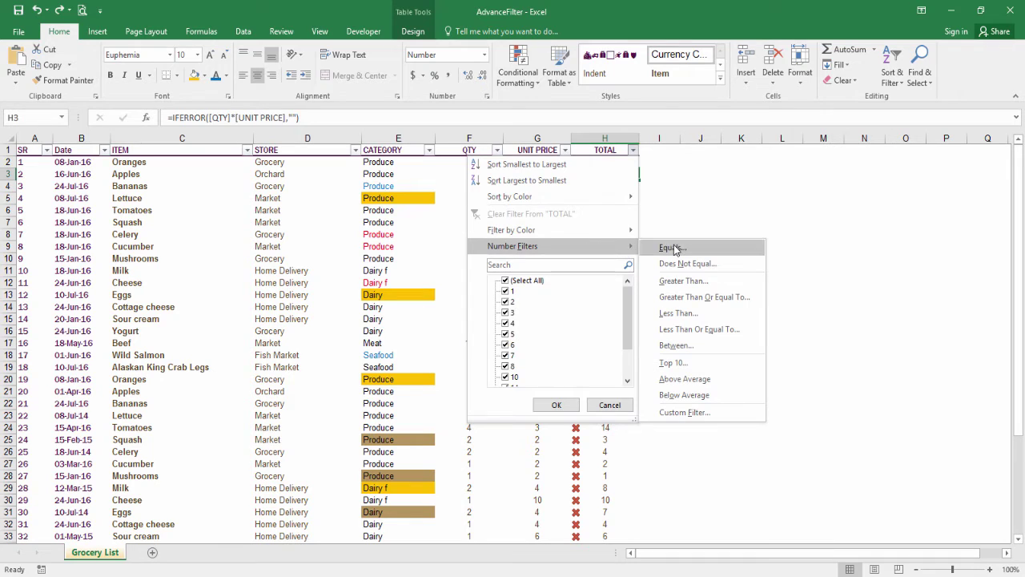
{"action": "left_click", "coordinate": [672, 248]}
{"action": "type", "text": "3"}
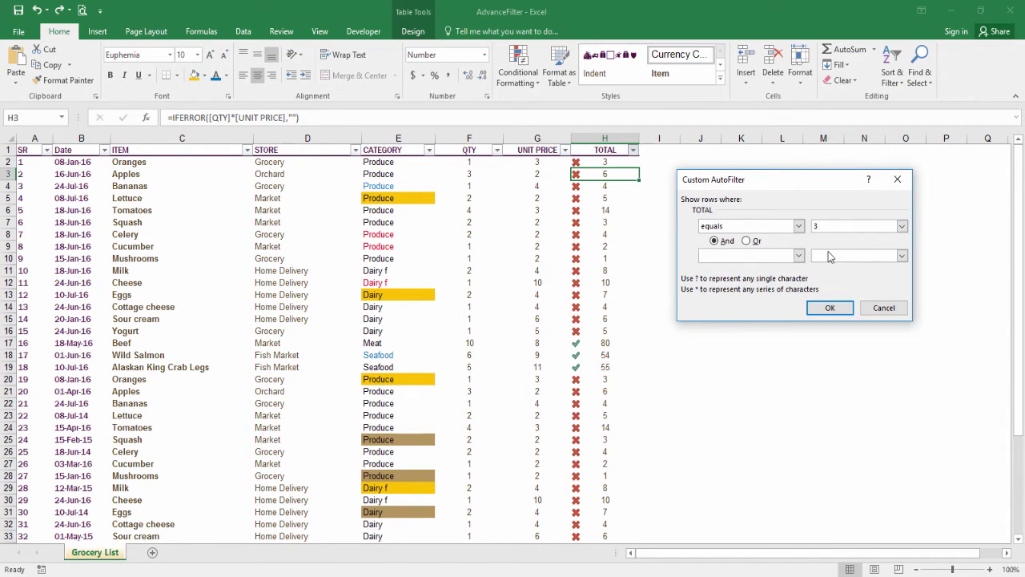
{"action": "left_click", "coordinate": [831, 308]}
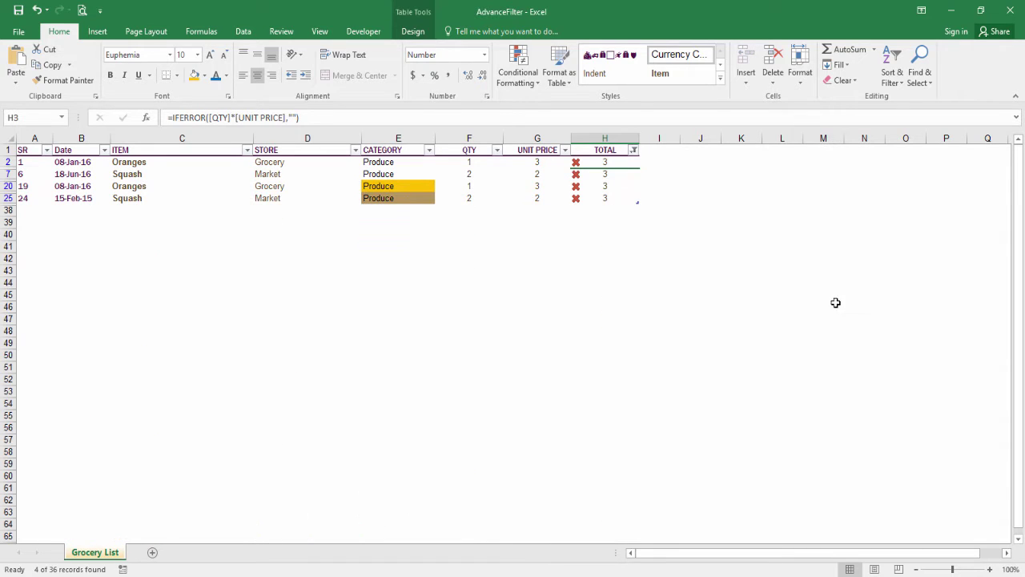
Clear the TOTAL equals 3 filter so every item shows
{"action": "left_click", "coordinate": [606, 186]}
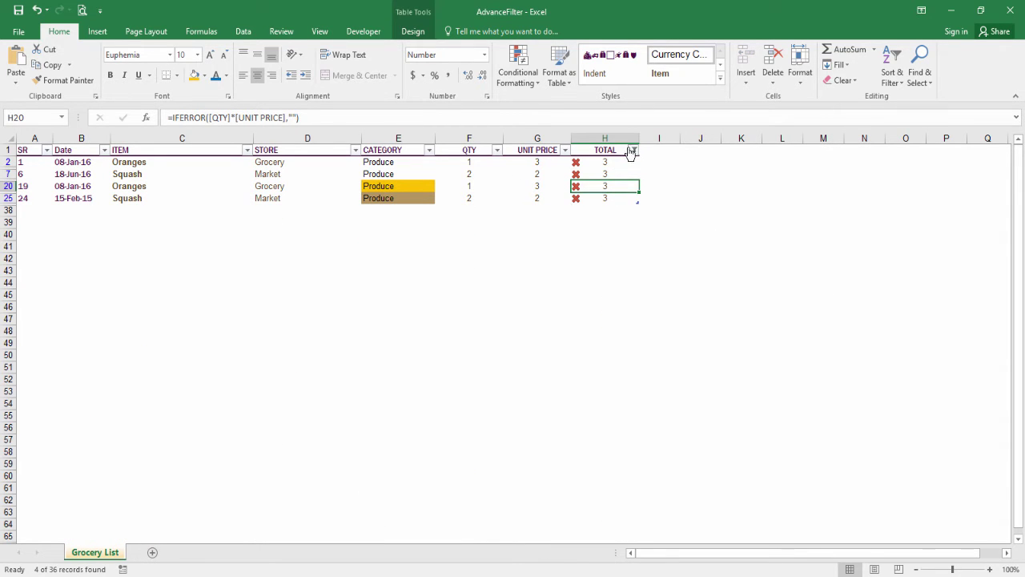
{"action": "left_click", "coordinate": [634, 151]}
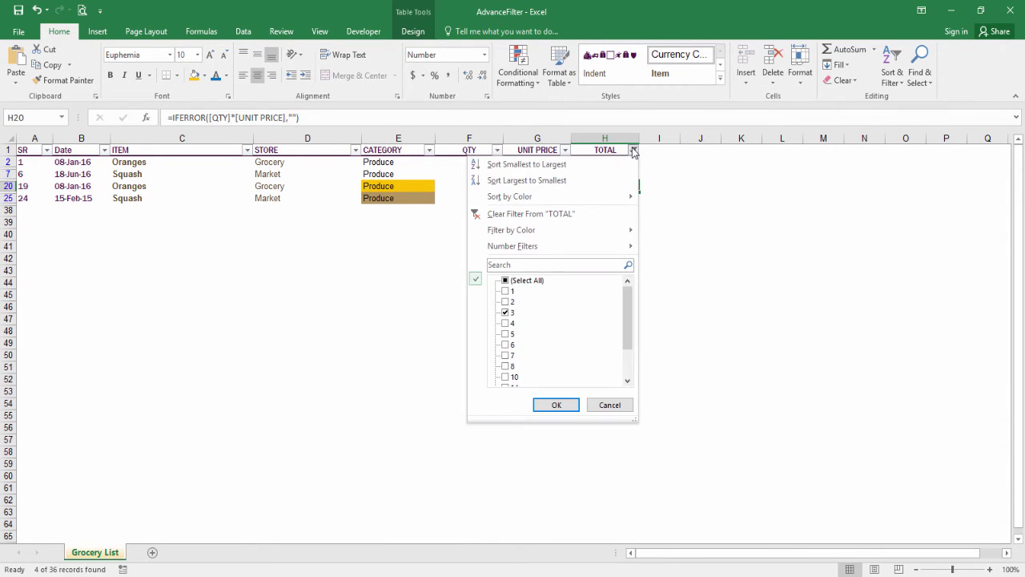
{"action": "left_click", "coordinate": [604, 214]}
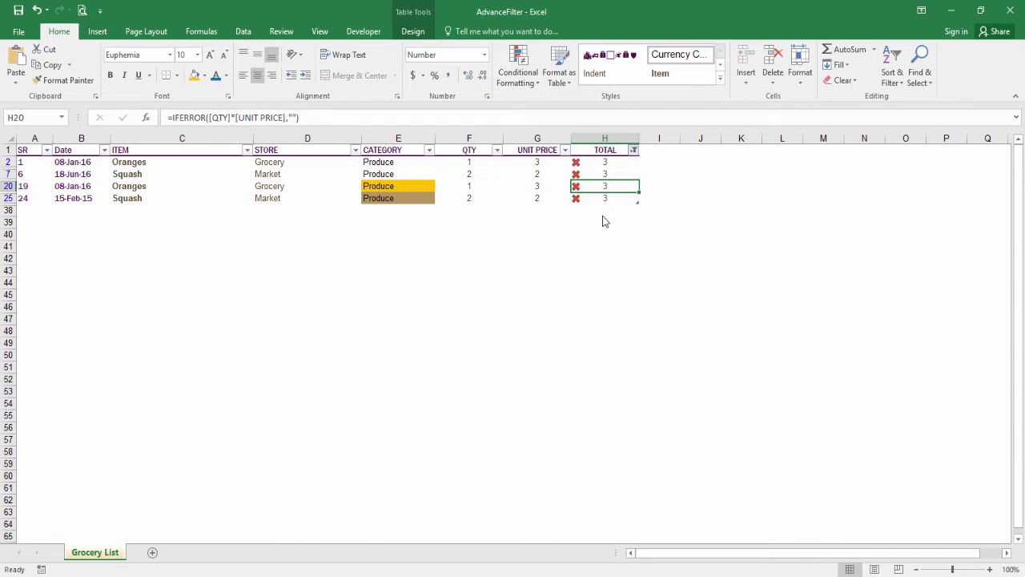
Apply a TOTAL greater than or equal to 3 number filter
{"action": "left_click", "coordinate": [633, 150]}
{"action": "left_click", "coordinate": [623, 181]}
{"action": "key", "text": "ctrl+z"}
{"action": "left_click", "coordinate": [633, 151]}
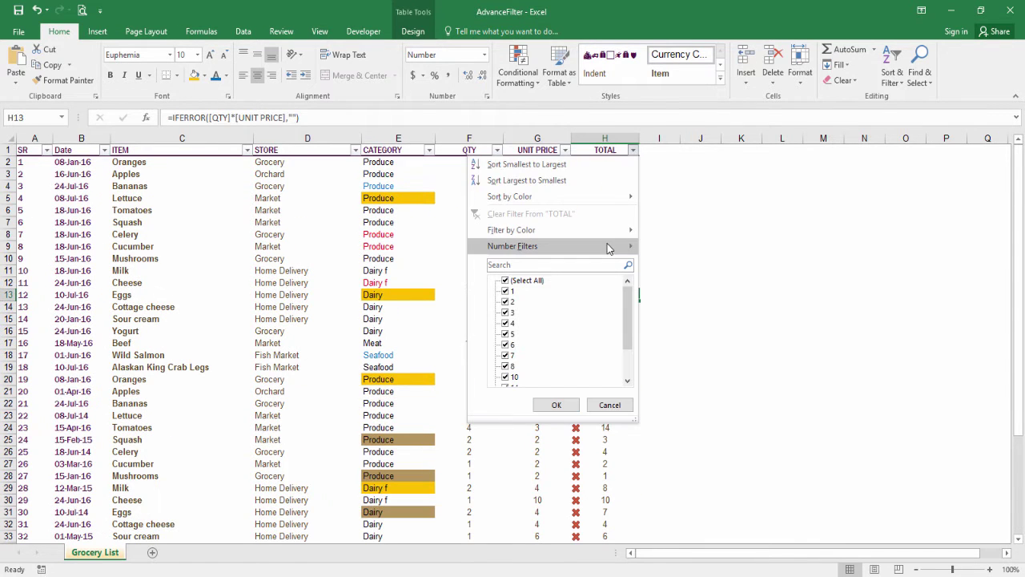
{"action": "mouse_move", "coordinate": [613, 248]}
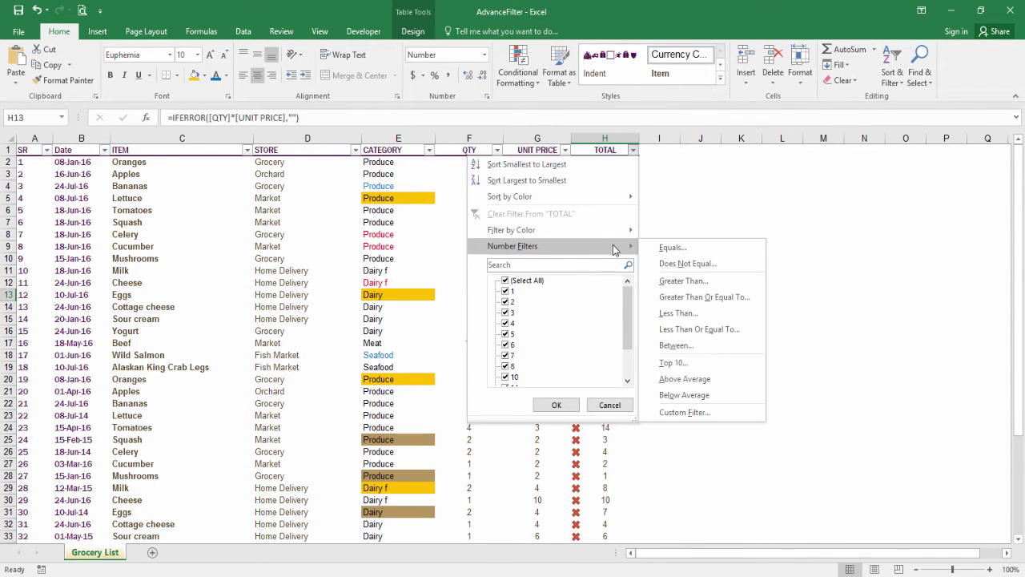
{"action": "left_click", "coordinate": [730, 298]}
{"action": "type", "text": "3"}
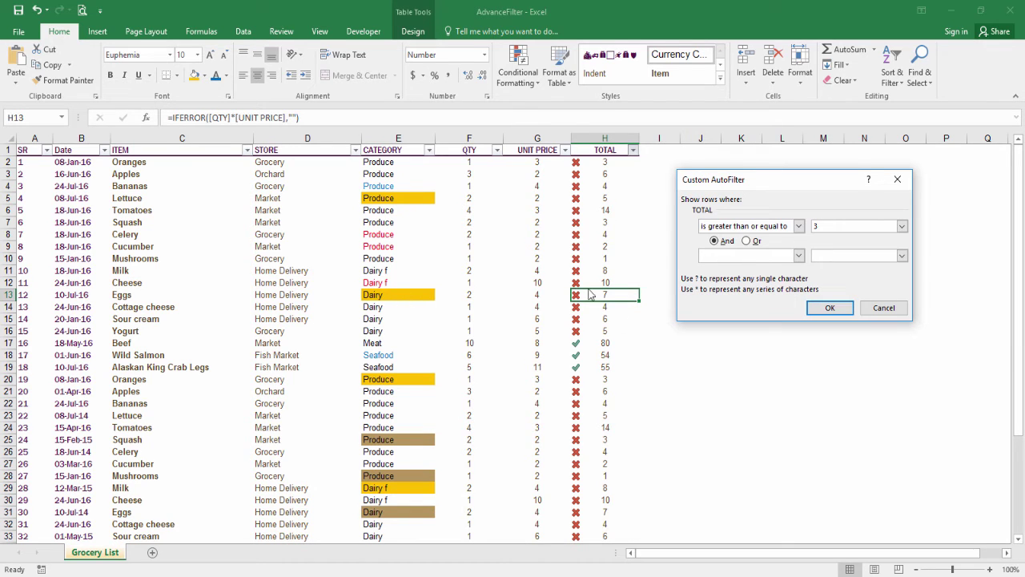
{"action": "left_click", "coordinate": [841, 309]}
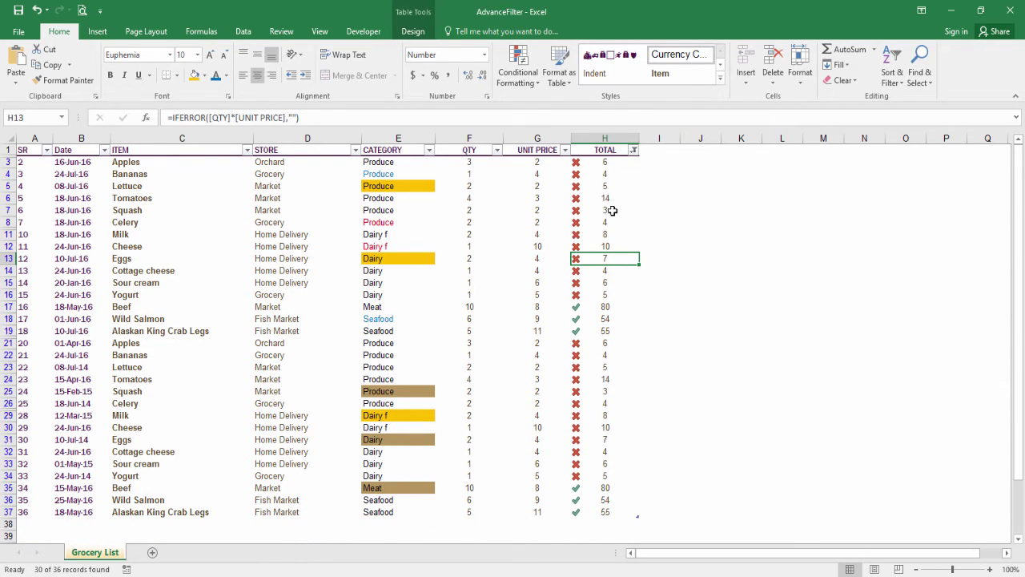
Select the filtered TOTAL values to review the 30 remaining records
{"action": "left_click", "coordinate": [611, 209]}
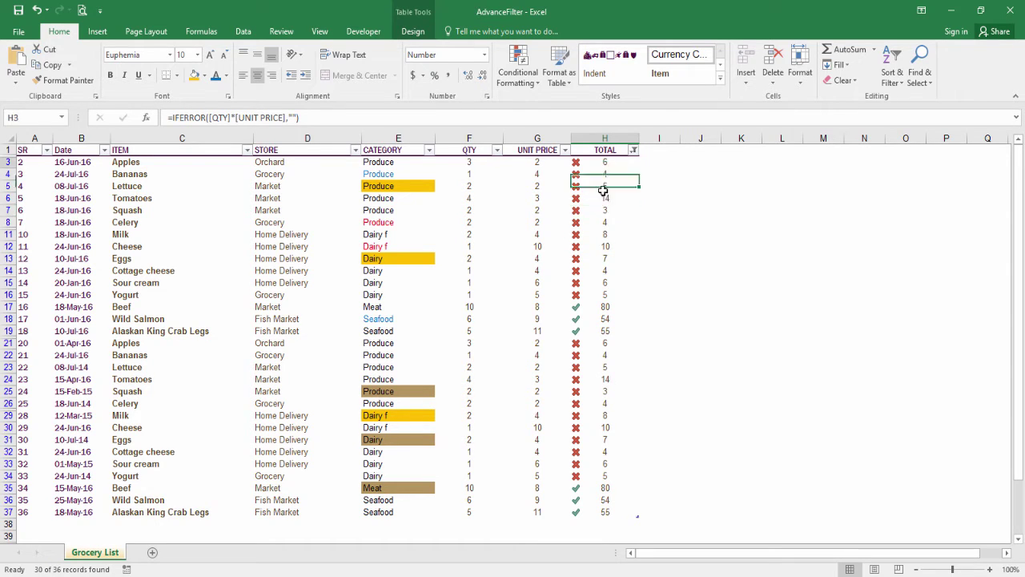
{"action": "left_click_drag", "start_coordinate": [611, 209], "coordinate": [588, 432]}
{"action": "left_click", "coordinate": [588, 432]}
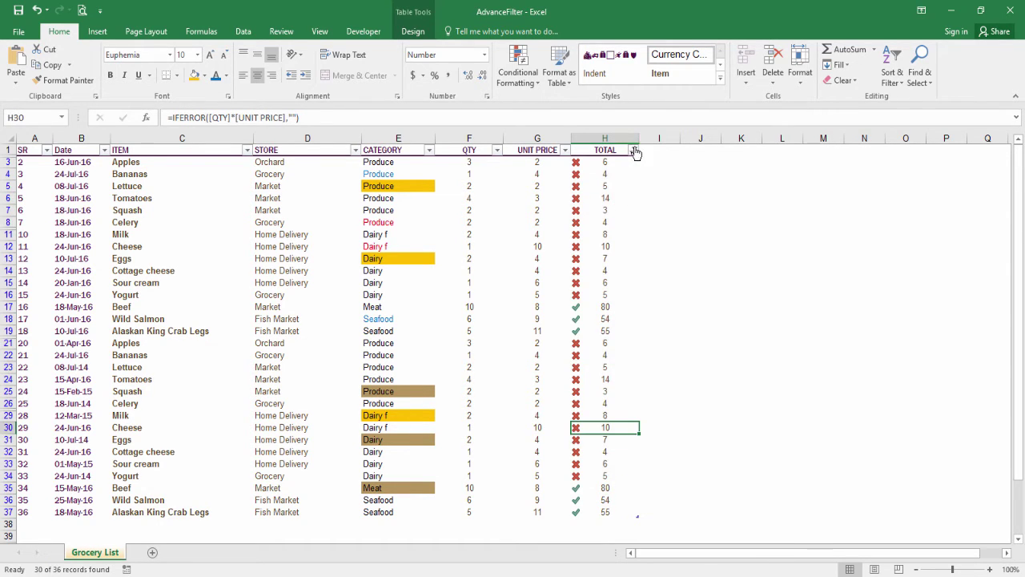
{"action": "left_click", "coordinate": [634, 150]}
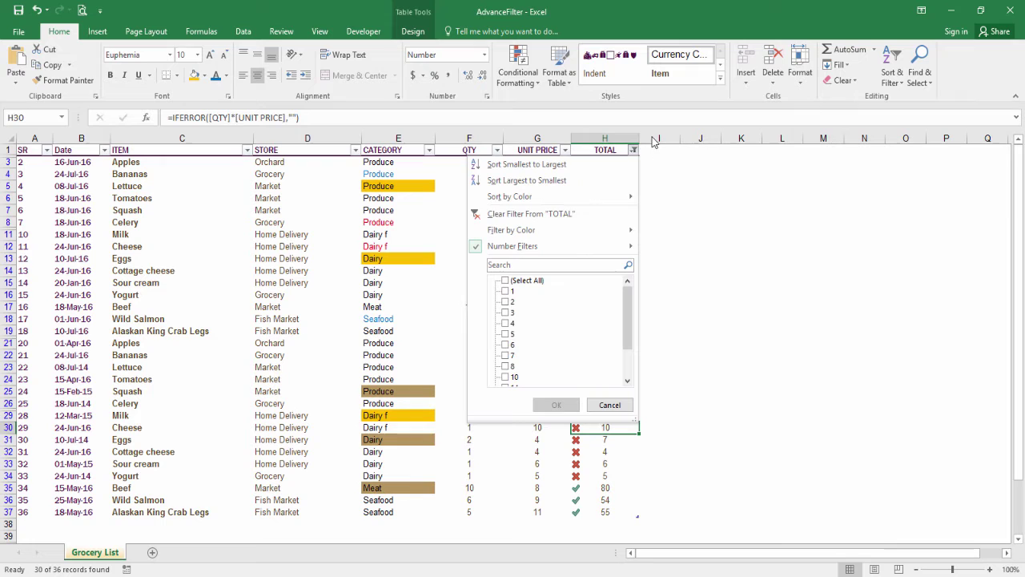
Clear the existing TOTAL filter and apply a Top 5 items filter instead
{"action": "left_click", "coordinate": [533, 214]}
{"action": "left_click", "coordinate": [633, 151]}
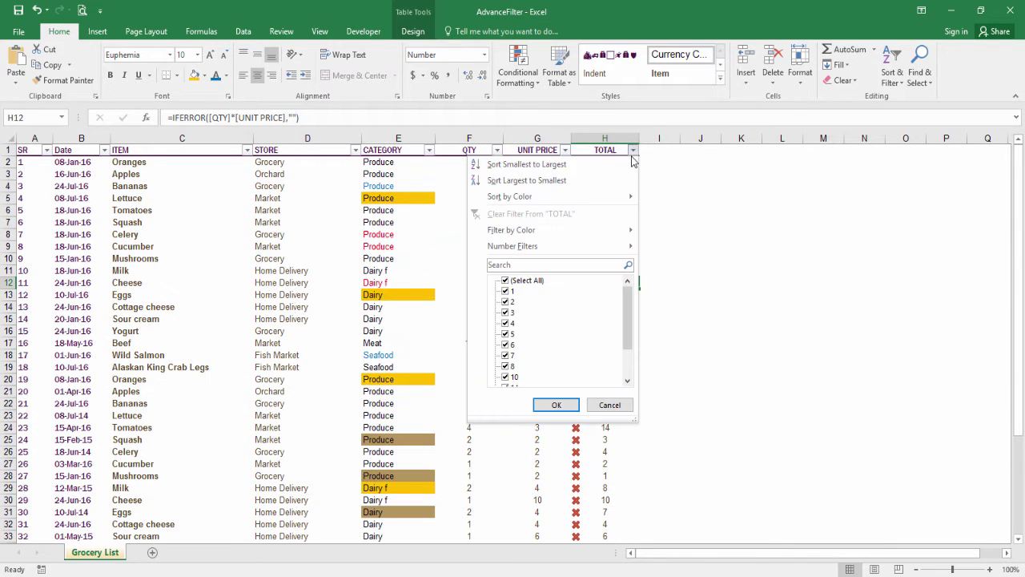
{"action": "mouse_move", "coordinate": [618, 253]}
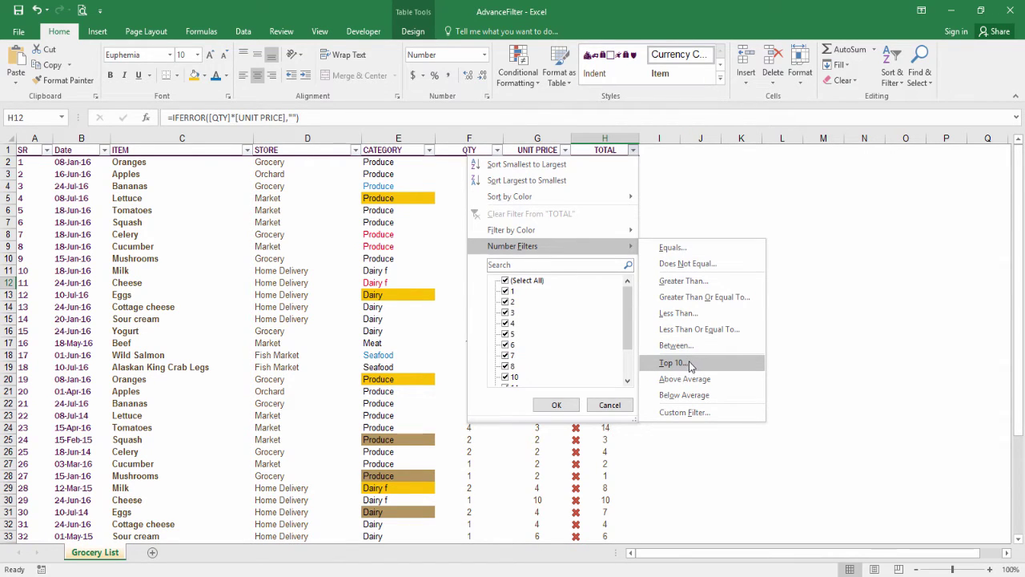
{"action": "left_click", "coordinate": [675, 362]}
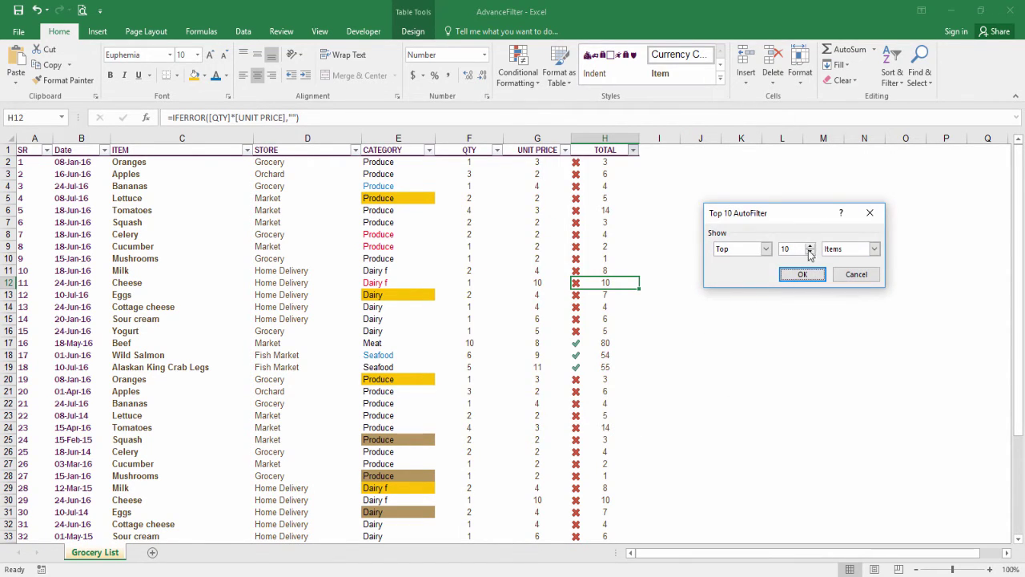
{"action": "left_click", "coordinate": [810, 252]}
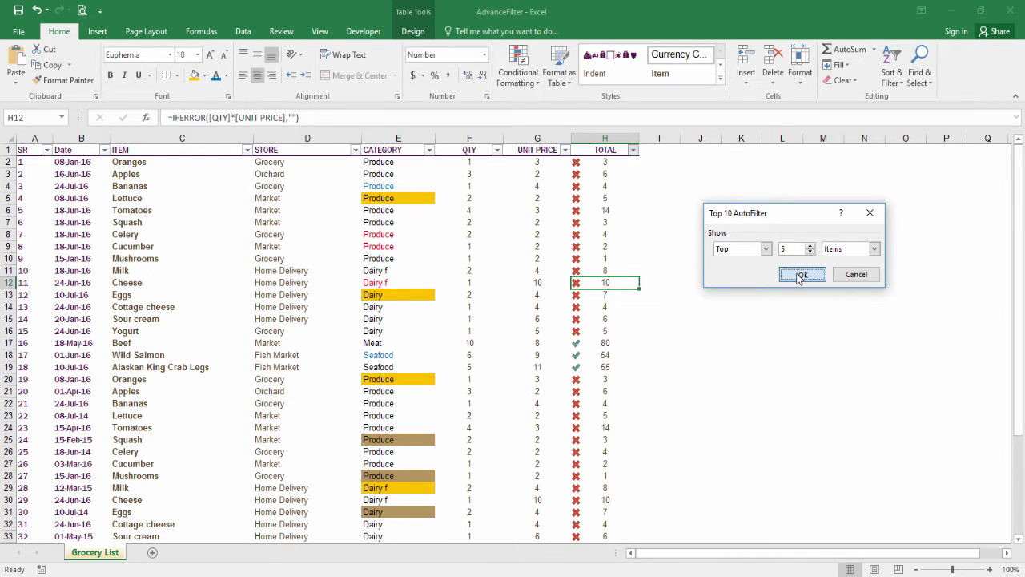
{"action": "left_click", "coordinate": [800, 274]}
Check the six remaining TOTAL values, then clear the Top 5 filter
{"action": "left_click_drag", "start_coordinate": [611, 163], "coordinate": [609, 220]}
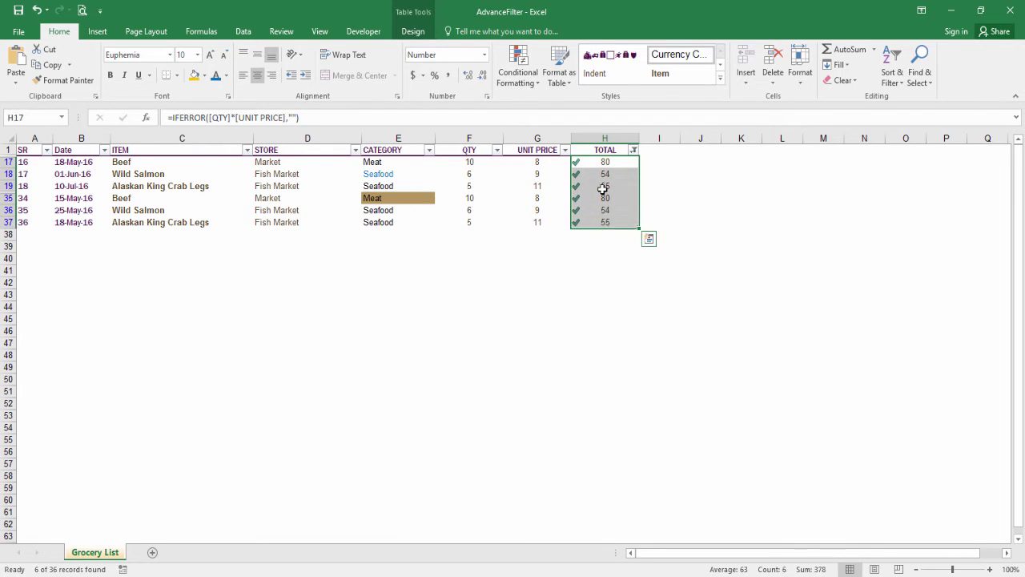
{"action": "left_click", "coordinate": [603, 171]}
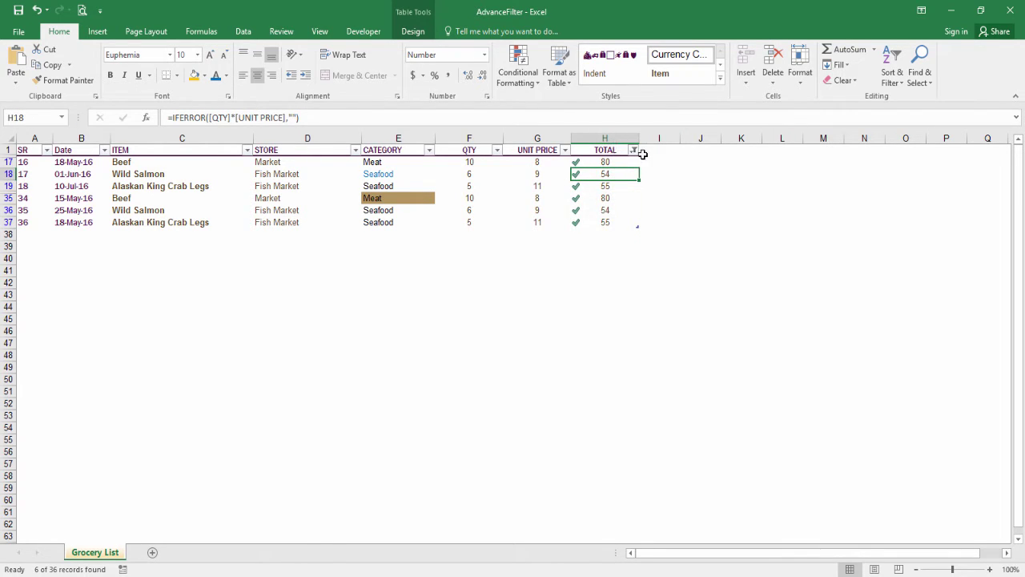
{"action": "left_click", "coordinate": [634, 151]}
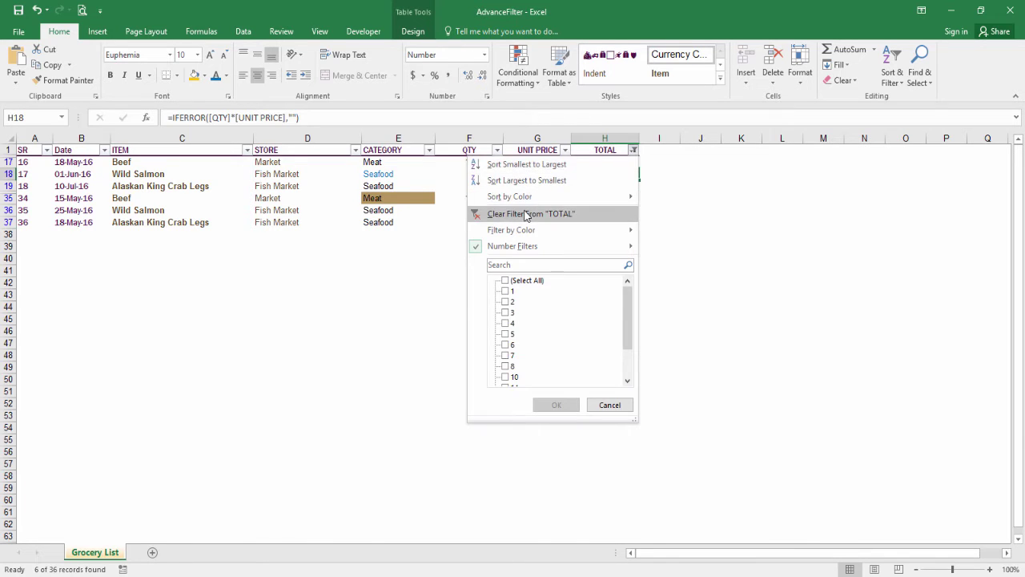
{"action": "left_click", "coordinate": [541, 214]}
{"action": "left_click", "coordinate": [634, 150]}
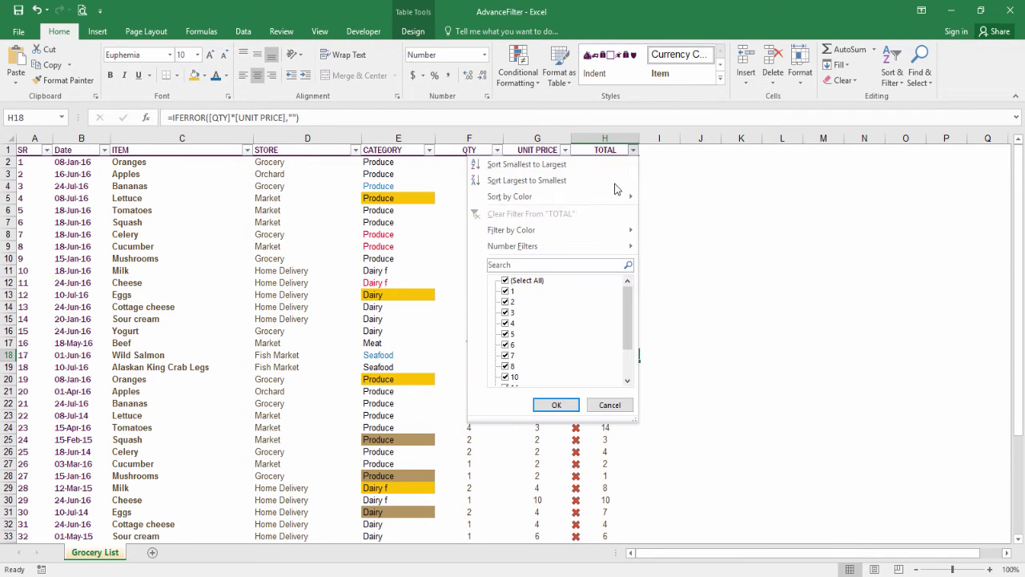
{"action": "mouse_move", "coordinate": [593, 250]}
{"action": "key", "text": "Escape"}
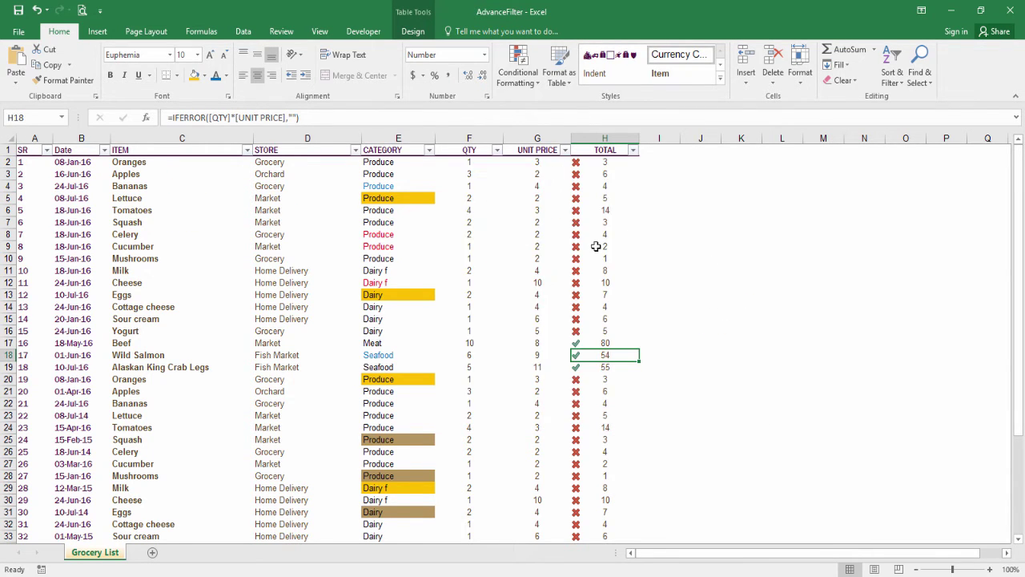
Apply a Date Between filter from 08-Jan-16 to 15-Apr-16
{"action": "left_click", "coordinate": [104, 151]}
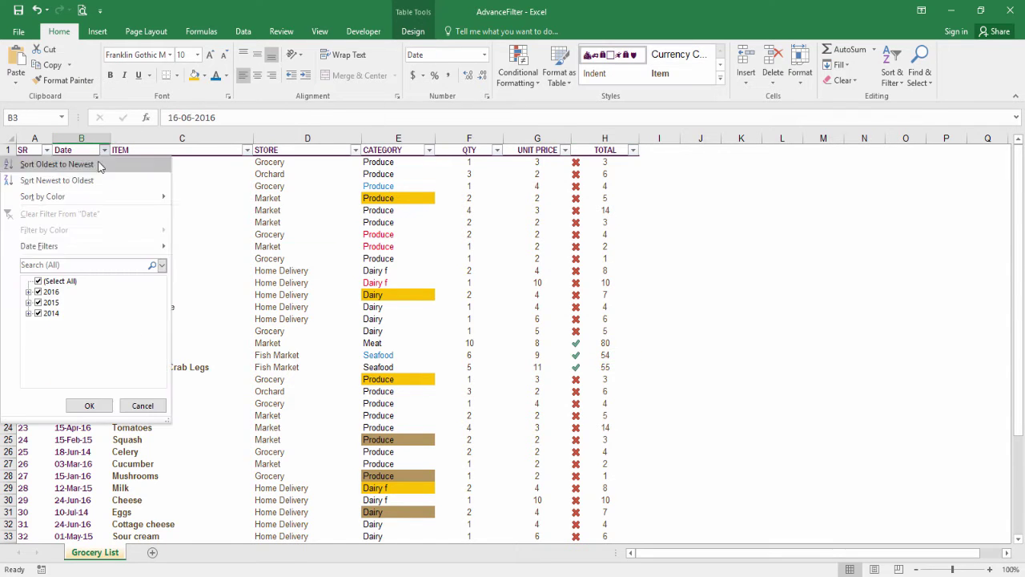
{"action": "key", "text": "Escape"}
{"action": "left_click", "coordinate": [97, 175]}
{"action": "left_click", "coordinate": [105, 150]}
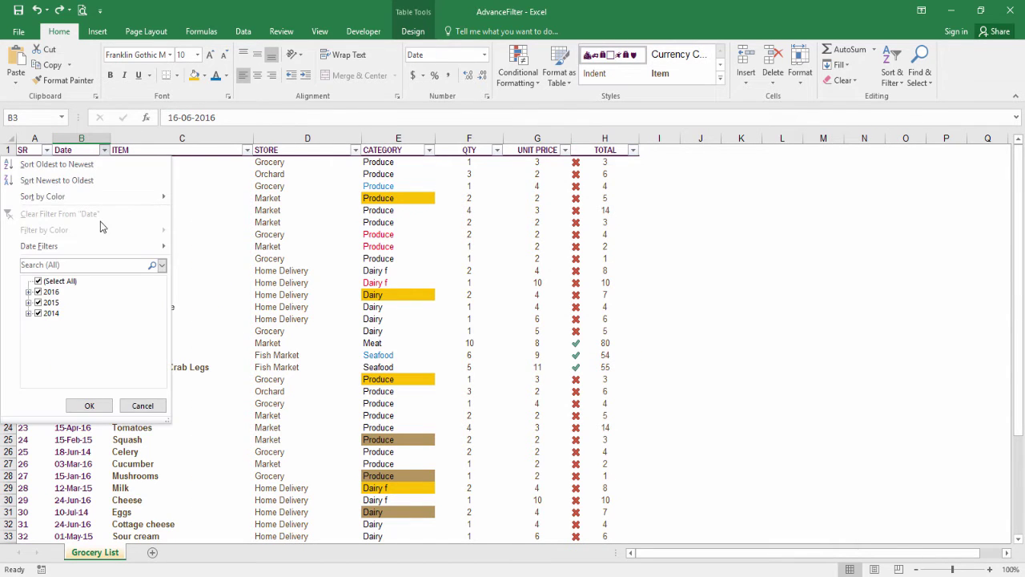
{"action": "mouse_move", "coordinate": [108, 242]}
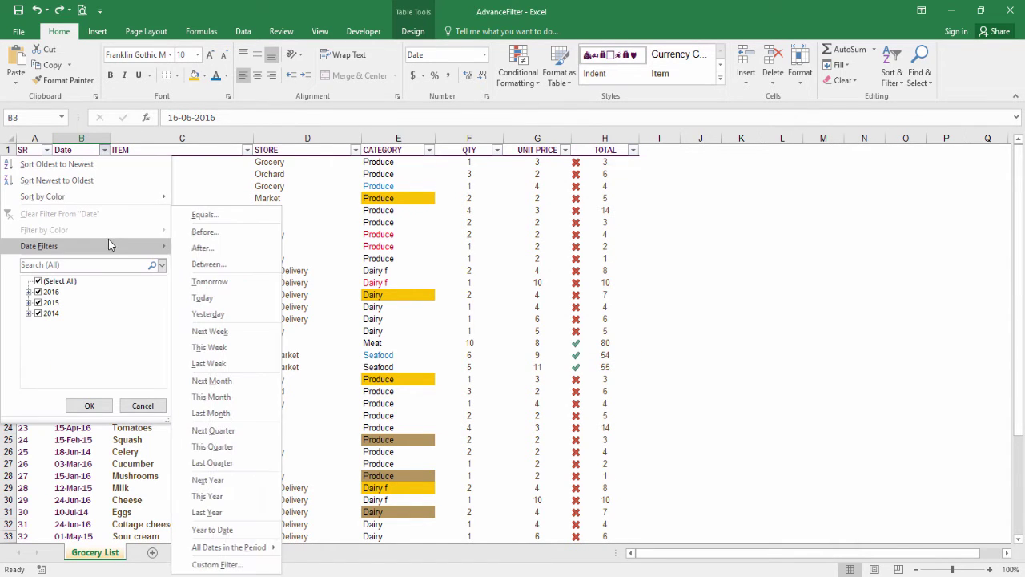
{"action": "left_click", "coordinate": [261, 264]}
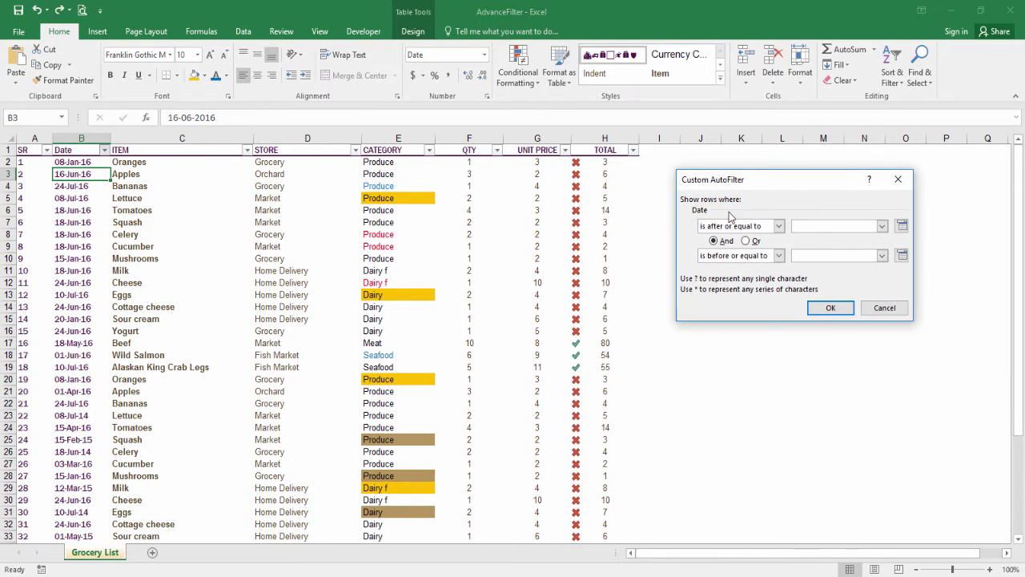
{"action": "left_click", "coordinate": [881, 225]}
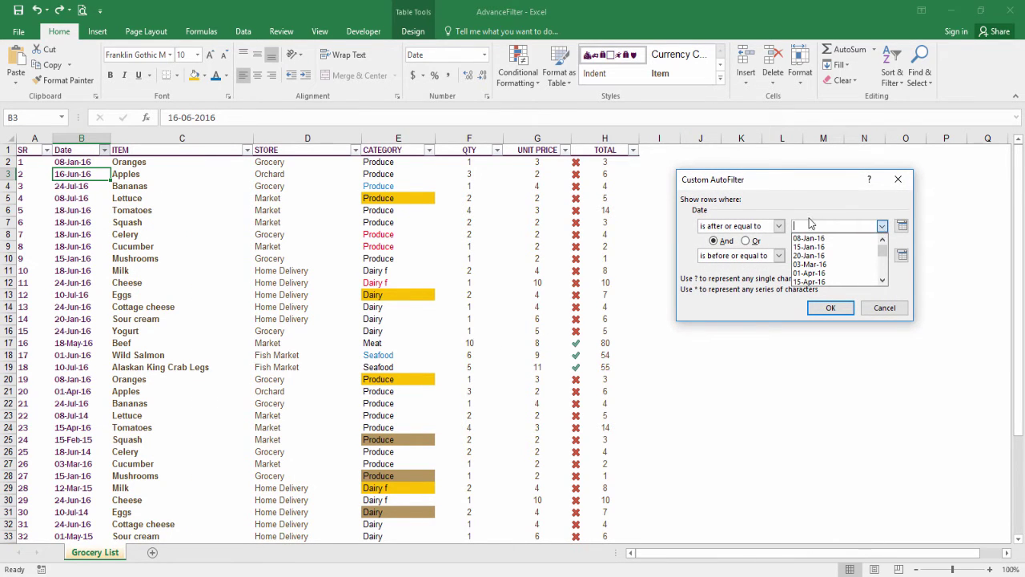
{"action": "left_click", "coordinate": [813, 237]}
{"action": "left_click", "coordinate": [881, 255]}
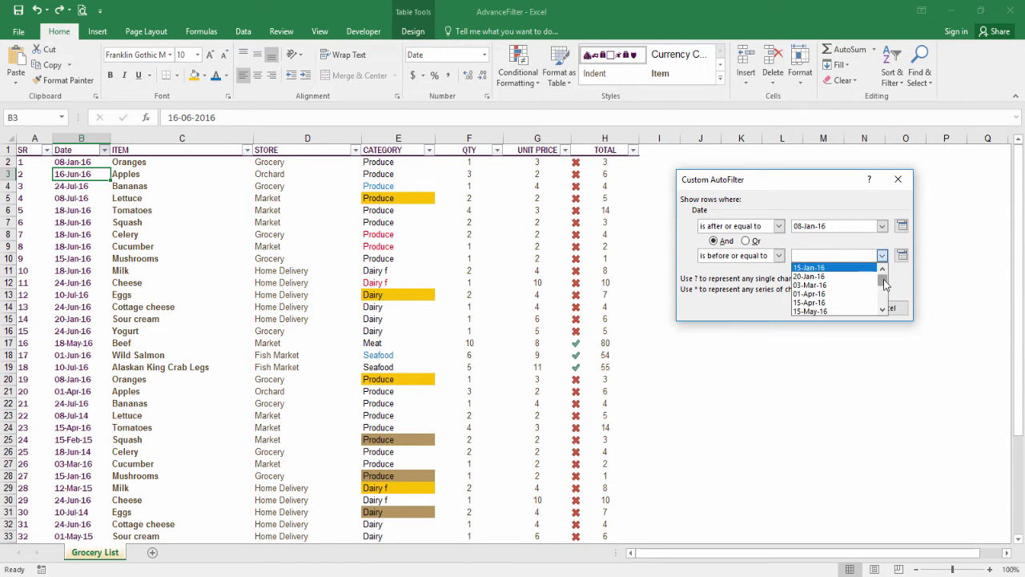
{"action": "left_click_drag", "start_coordinate": [882, 274], "coordinate": [885, 286]}
{"action": "left_click", "coordinate": [822, 278]}
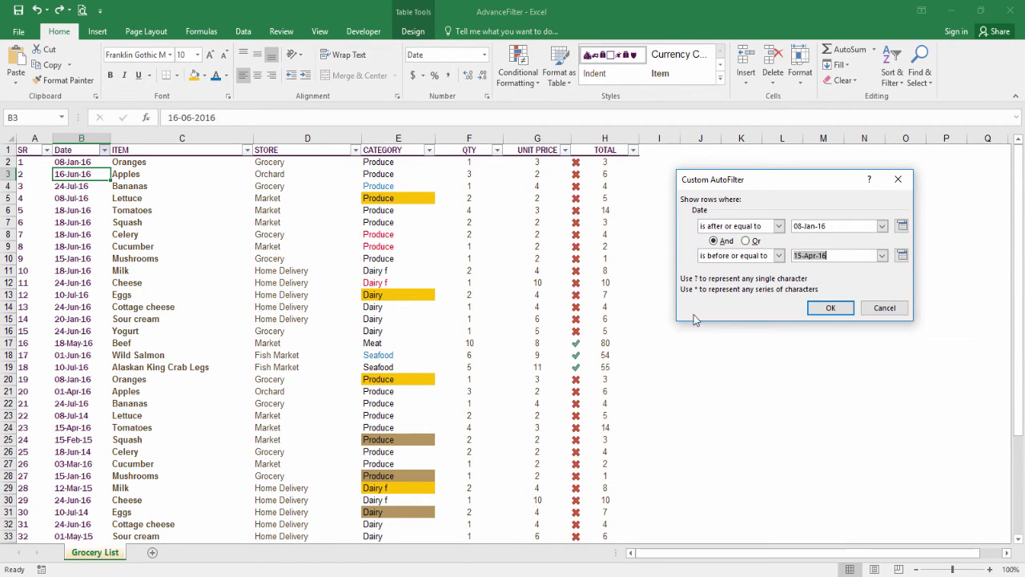
{"action": "left_click", "coordinate": [832, 309]}
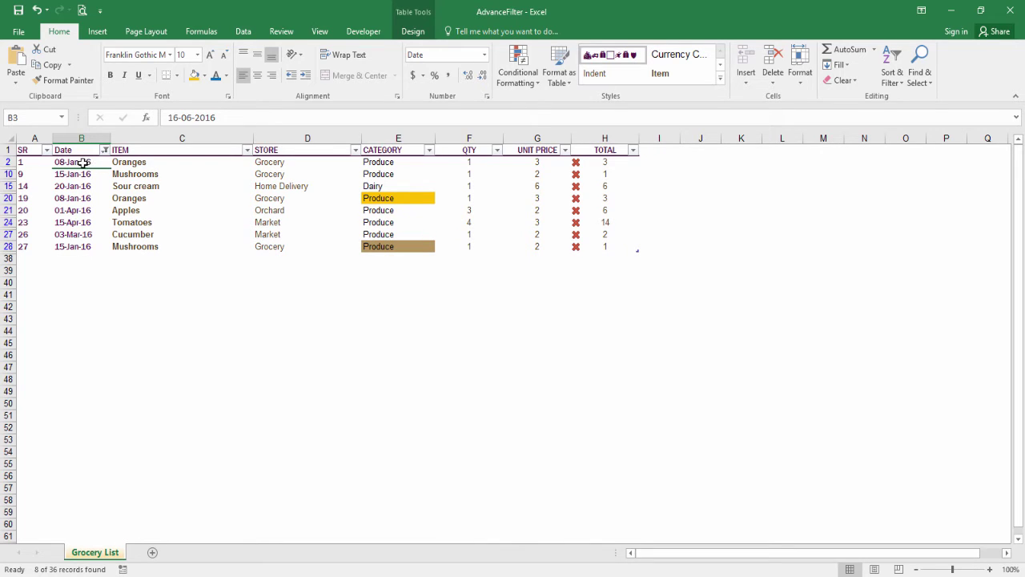
Check the 8 filtered dates, then clear the Date filter
{"action": "left_click", "coordinate": [80, 210]}
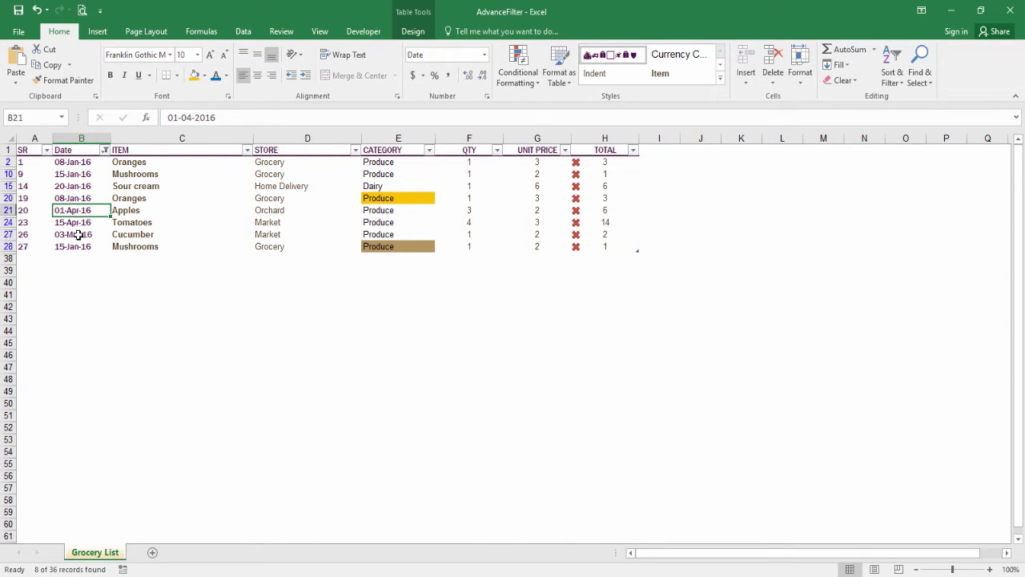
{"action": "left_click", "coordinate": [78, 234]}
{"action": "left_click", "coordinate": [78, 245]}
{"action": "left_click", "coordinate": [79, 219]}
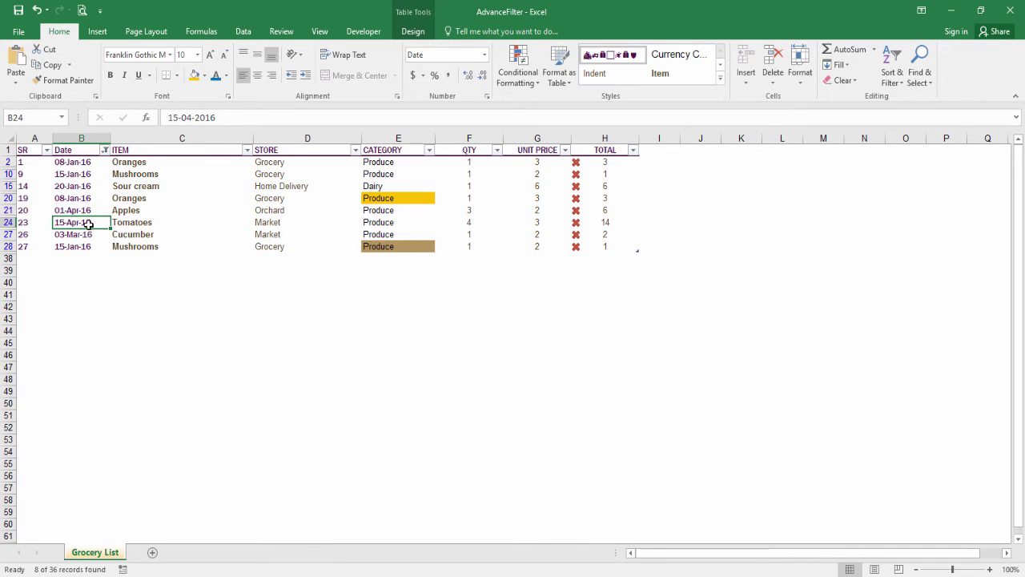
{"action": "left_click", "coordinate": [105, 150]}
{"action": "left_click", "coordinate": [112, 213]}
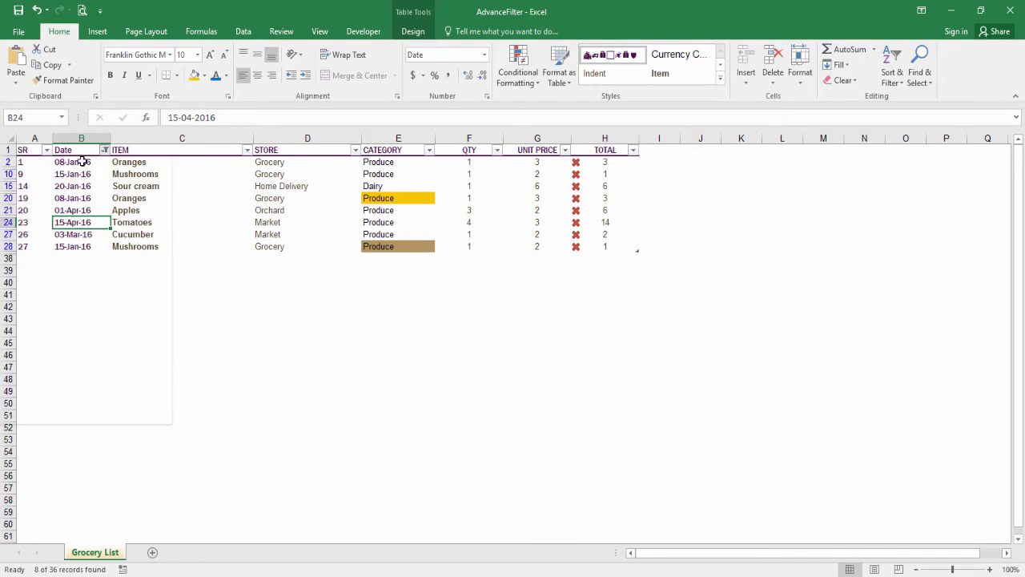
{"action": "left_click", "coordinate": [104, 150]}
{"action": "mouse_move", "coordinate": [127, 245]}
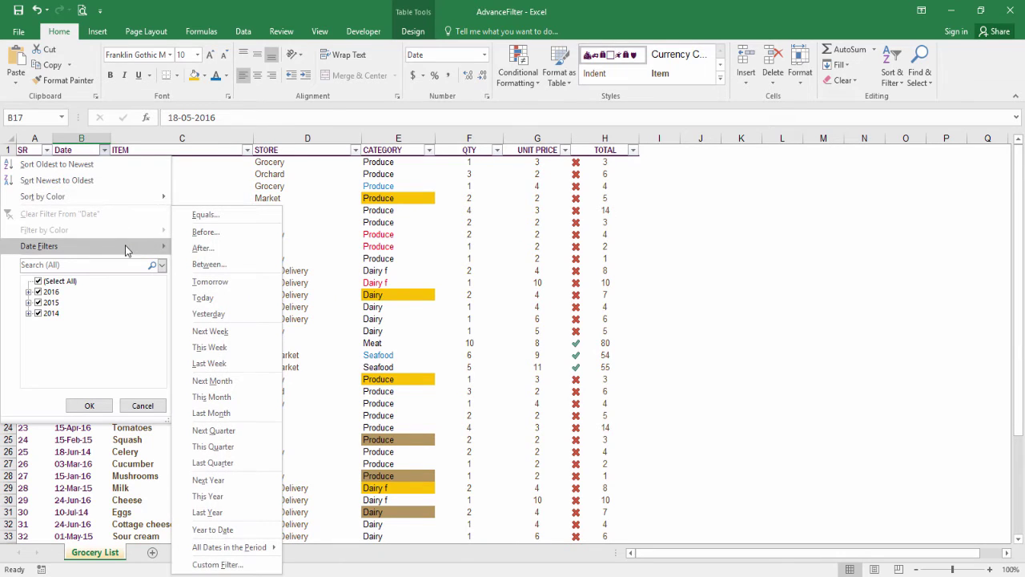
{"action": "left_click", "coordinate": [203, 297]}
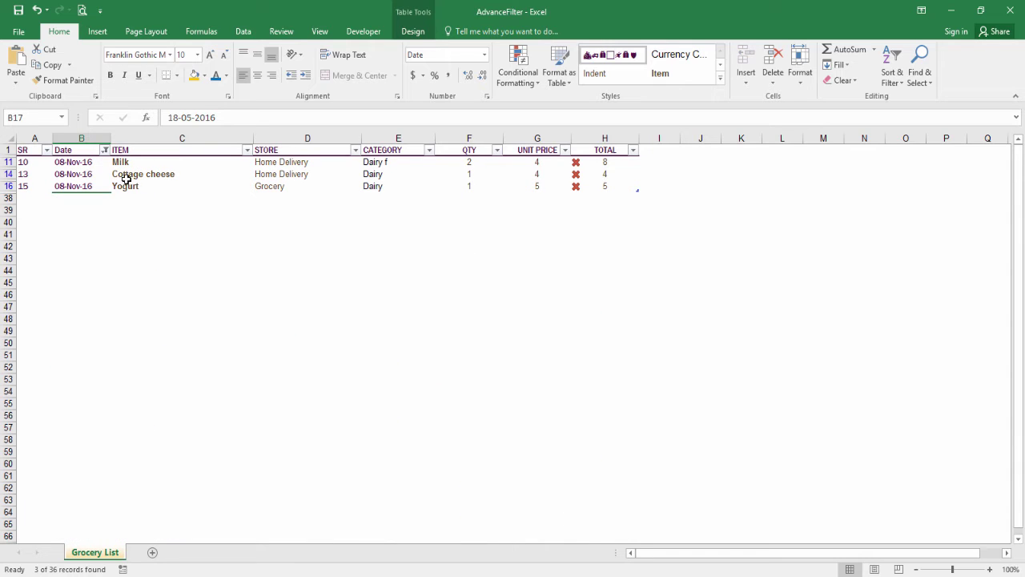
{"action": "left_click_drag", "start_coordinate": [80, 164], "coordinate": [83, 186]}
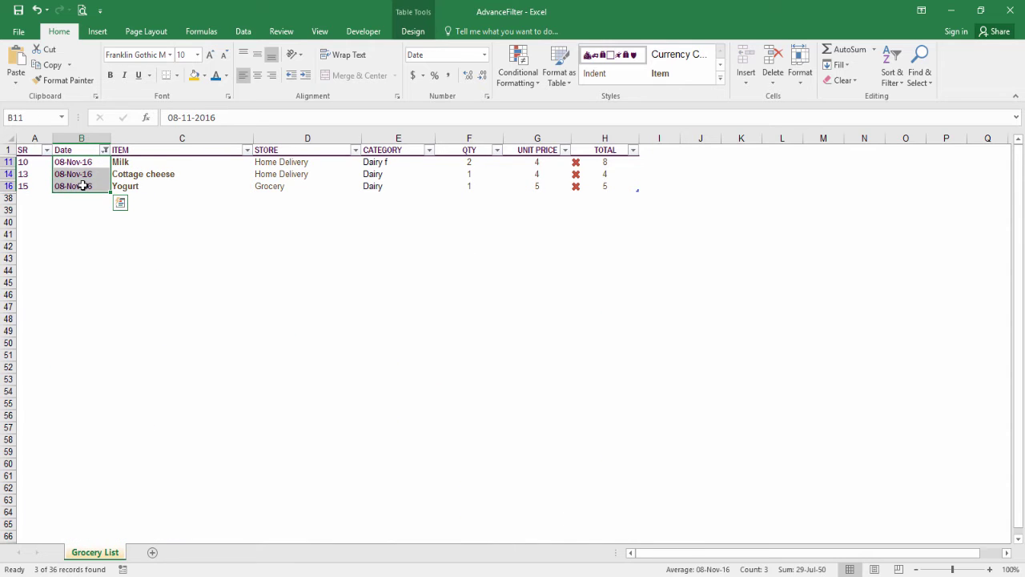
{"action": "left_click", "coordinate": [105, 152]}
{"action": "left_click", "coordinate": [72, 213]}
{"action": "left_click", "coordinate": [77, 178]}
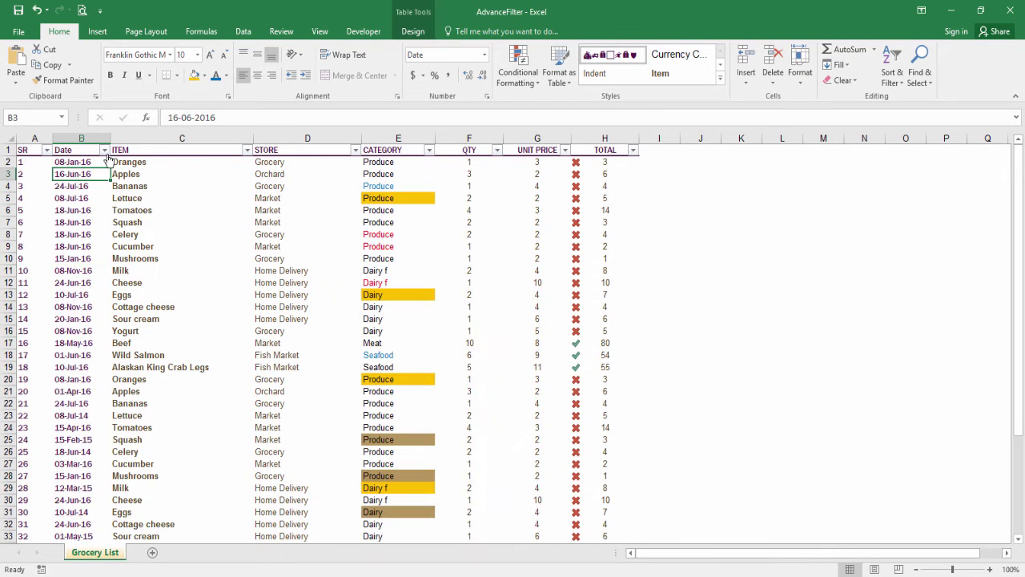
{"action": "left_click", "coordinate": [104, 151]}
{"action": "mouse_move", "coordinate": [80, 246]}
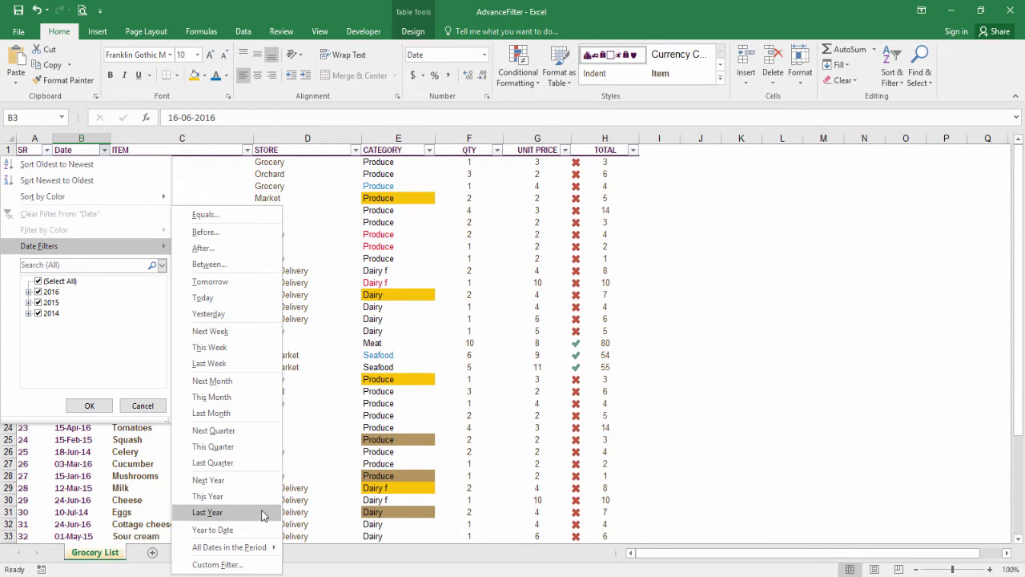
{"action": "left_click", "coordinate": [262, 513]}
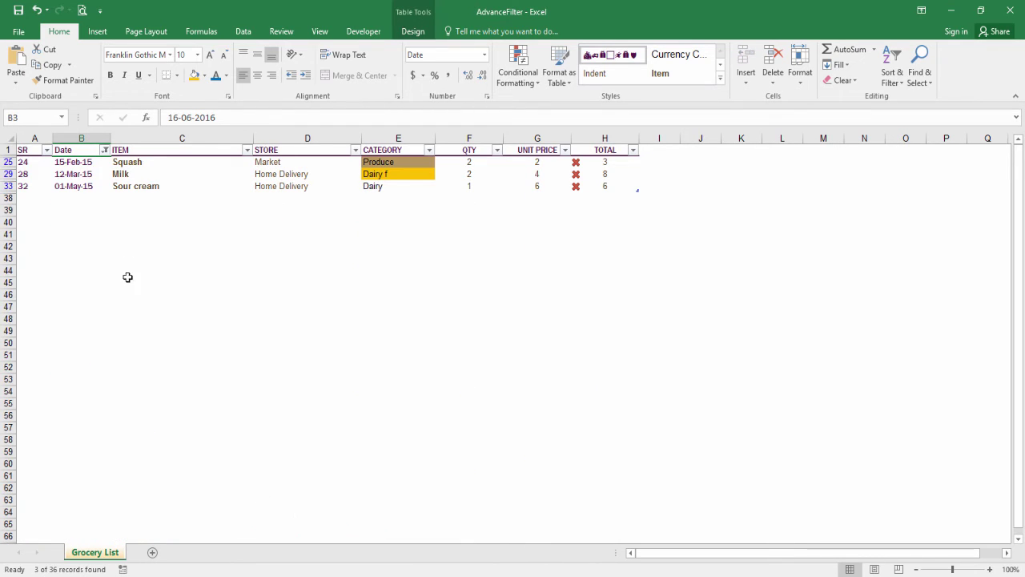
{"action": "left_click_drag", "start_coordinate": [87, 163], "coordinate": [88, 186]}
{"action": "left_click", "coordinate": [104, 150]}
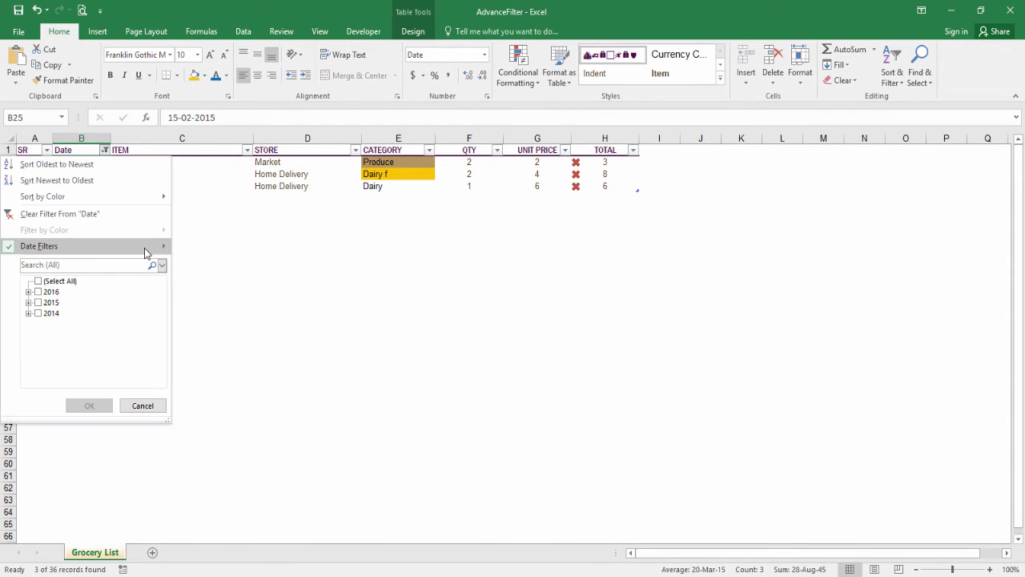
{"action": "mouse_move", "coordinate": [144, 253]}
{"action": "left_click", "coordinate": [250, 480]}
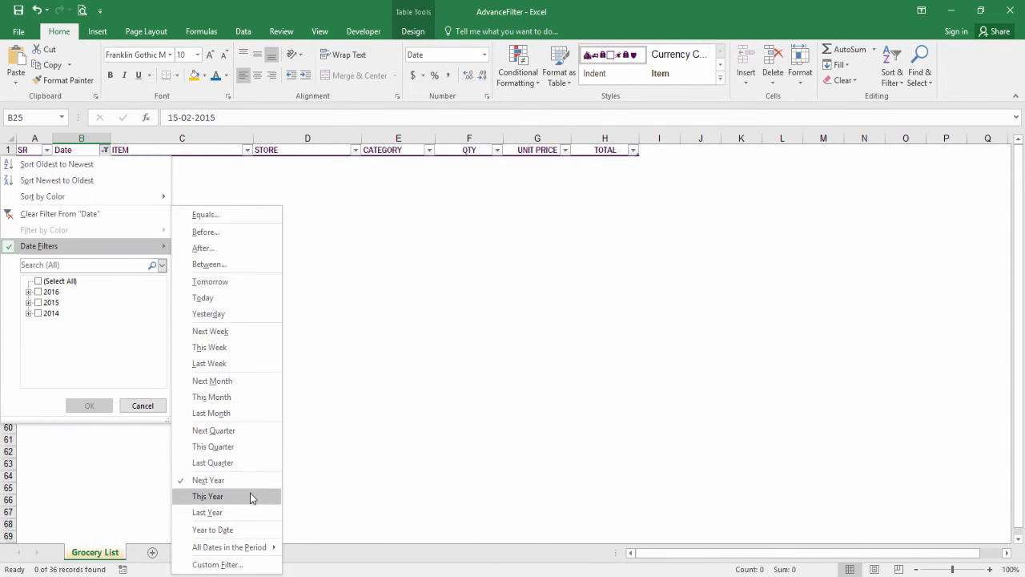
{"action": "left_click", "coordinate": [250, 497]}
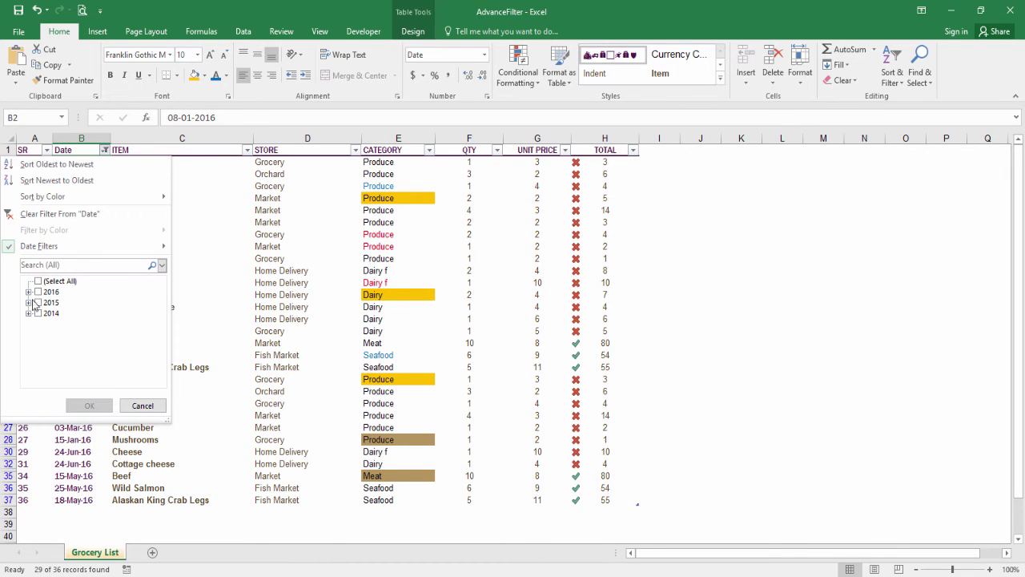
{"action": "left_click_drag", "start_coordinate": [90, 173], "coordinate": [85, 497]}
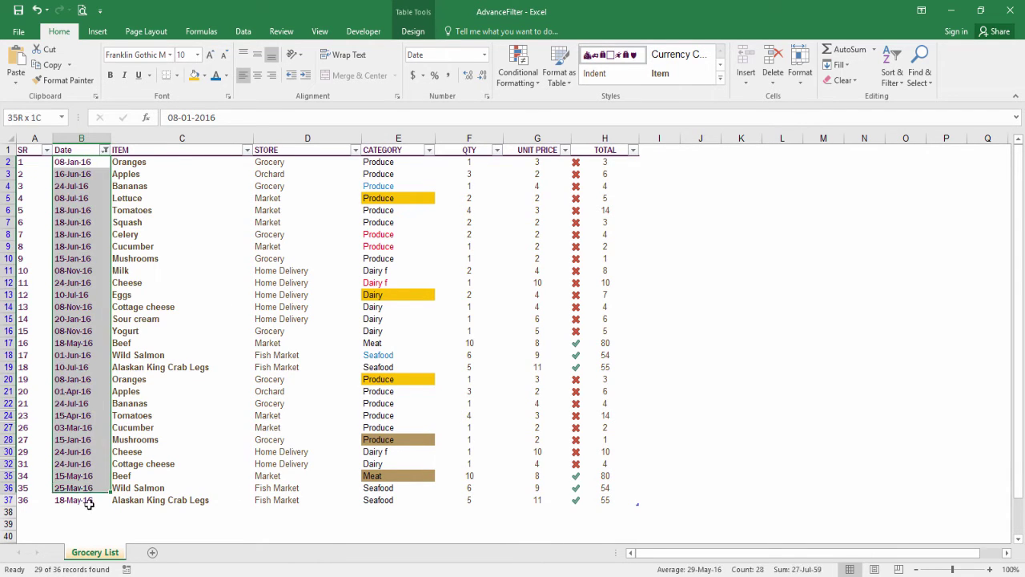
{"action": "left_click", "coordinate": [104, 149]}
{"action": "left_click", "coordinate": [61, 214]}
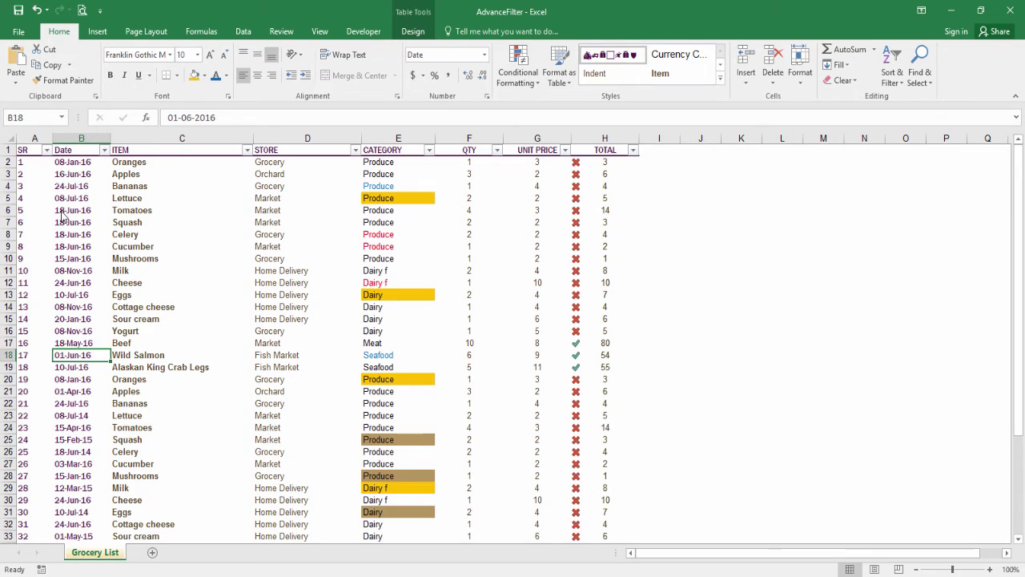
Filter Date to Quarter 1 and check the remaining dates
{"action": "left_click", "coordinate": [104, 152]}
{"action": "mouse_move", "coordinate": [137, 245]}
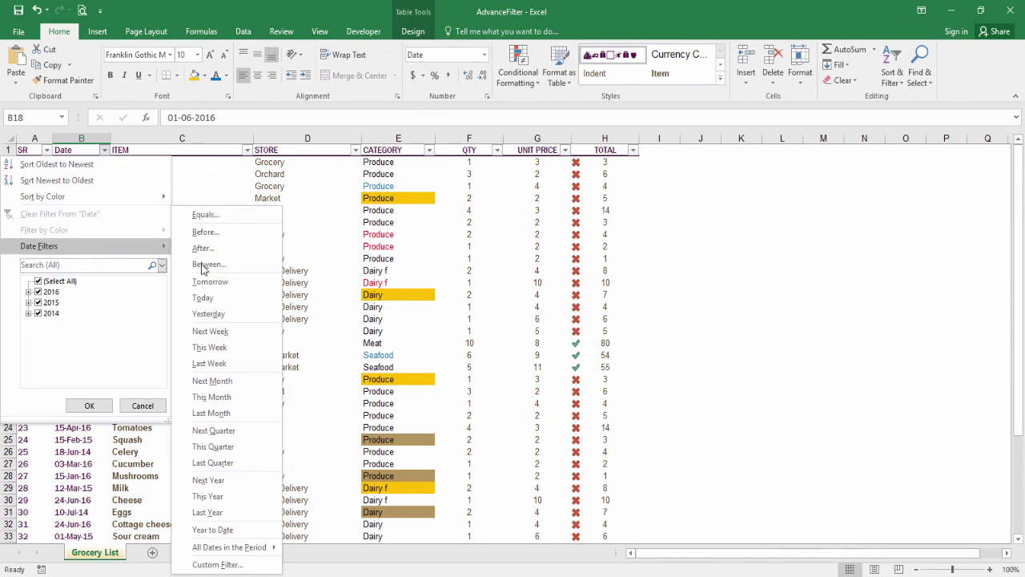
{"action": "mouse_move", "coordinate": [258, 551]}
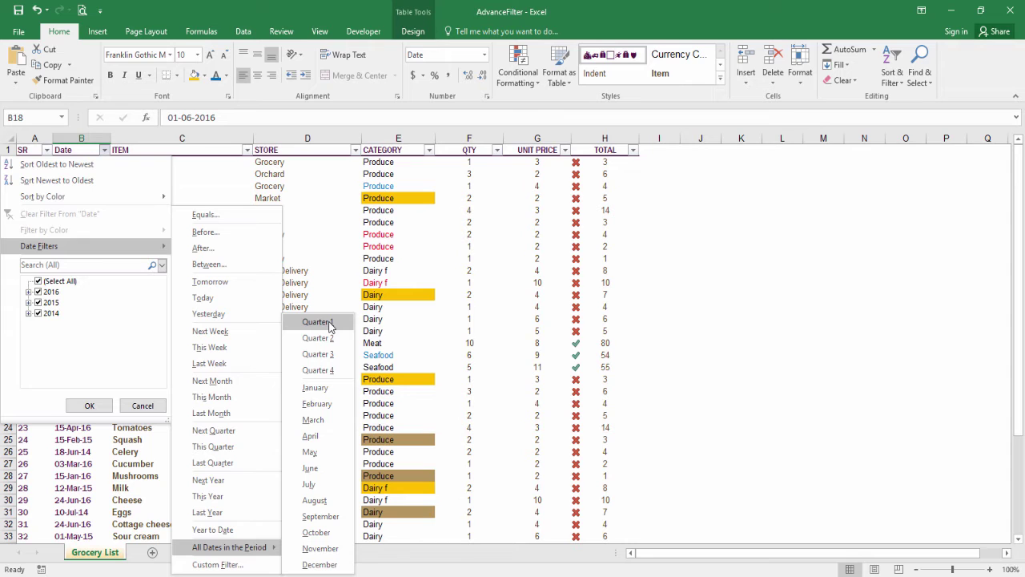
{"action": "left_click", "coordinate": [318, 322]}
{"action": "left_click", "coordinate": [77, 162]}
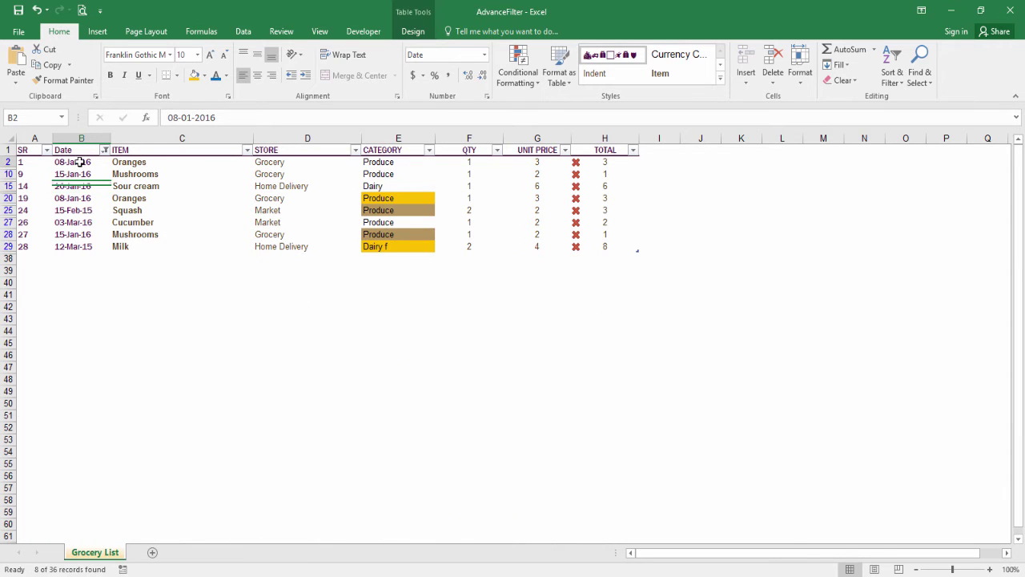
{"action": "left_click", "coordinate": [77, 186]}
{"action": "left_click", "coordinate": [77, 222]}
{"action": "left_click", "coordinate": [85, 246]}
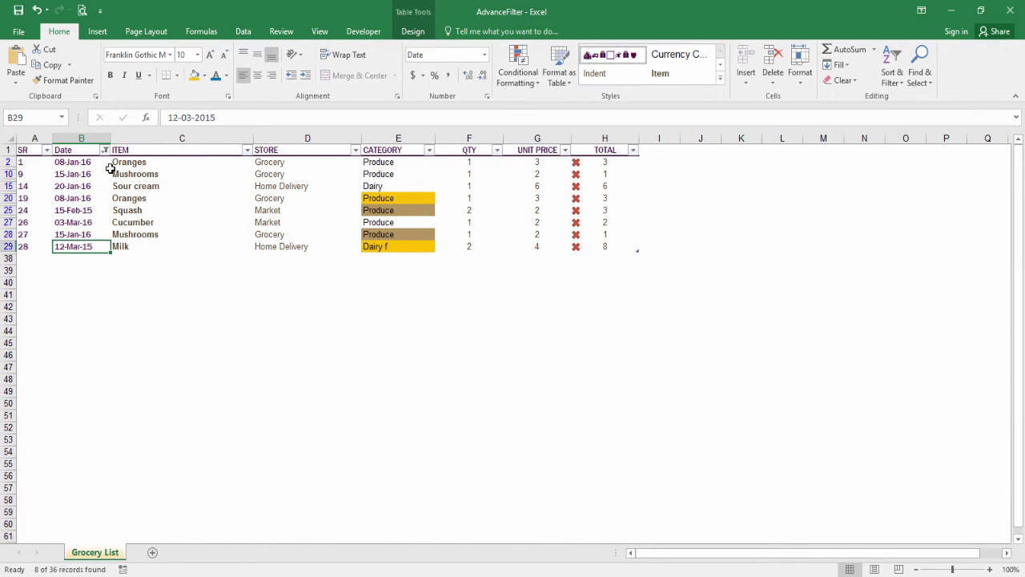
Switch the Date filter to Quarter 2 and check the dates shown
{"action": "left_click", "coordinate": [105, 151]}
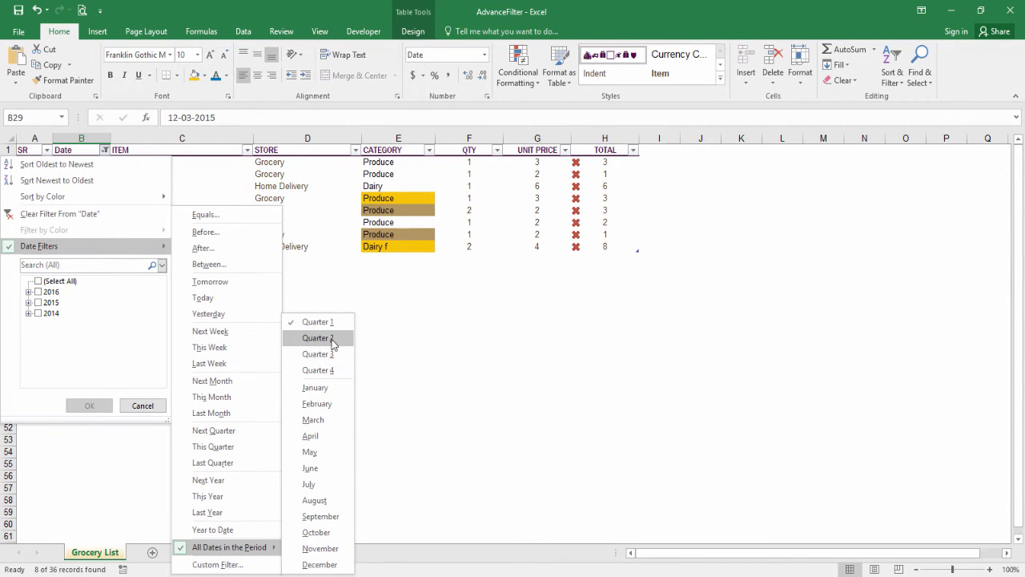
{"action": "key", "text": "Escape"}
{"action": "left_click", "coordinate": [330, 344]}
{"action": "left_click", "coordinate": [80, 165]}
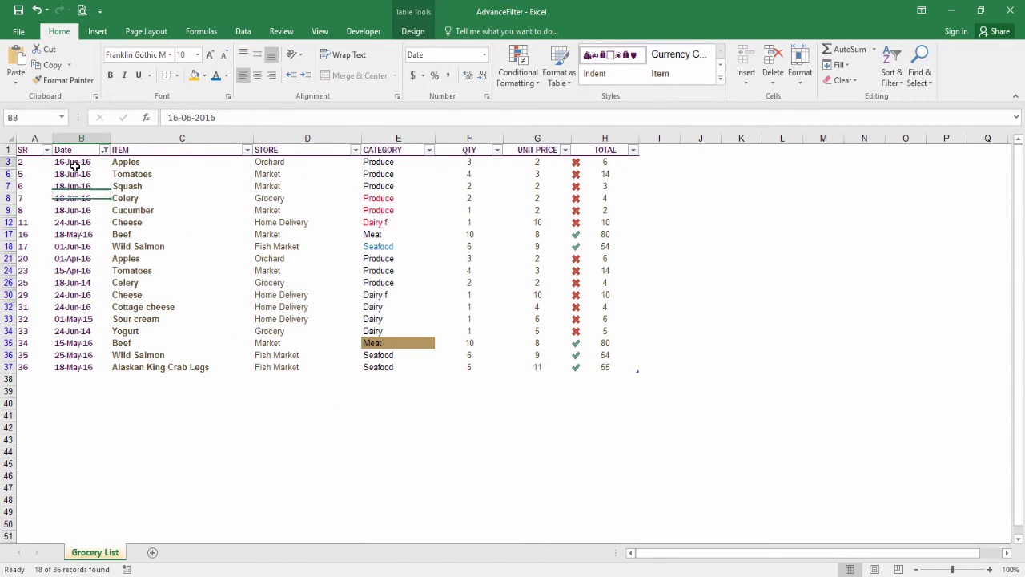
{"action": "left_click", "coordinate": [75, 258]}
{"action": "left_click", "coordinate": [79, 335]}
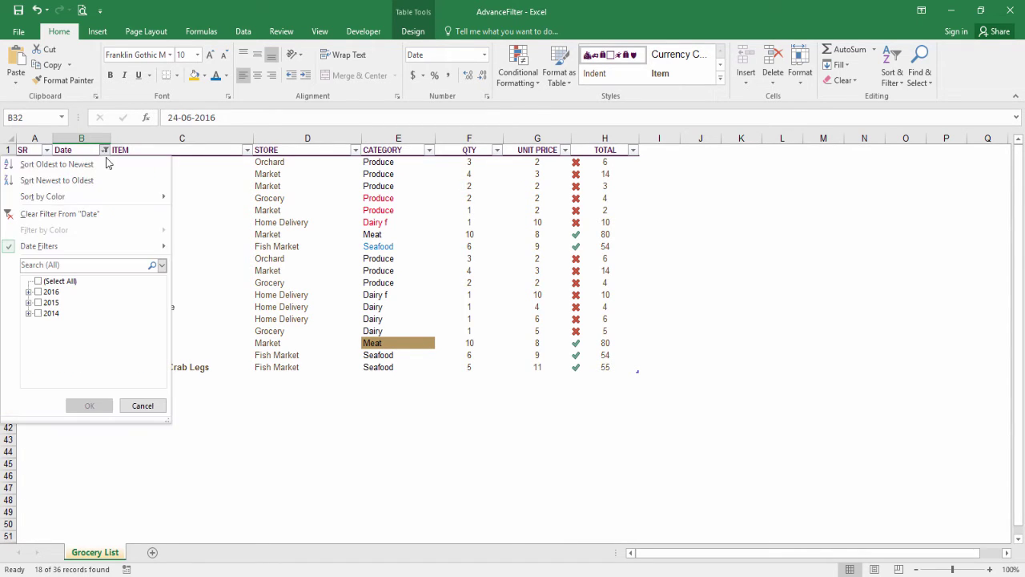
Switch the Date filter to January, showing 5 records
{"action": "left_click", "coordinate": [78, 308]}
{"action": "left_click", "coordinate": [104, 149]}
{"action": "mouse_move", "coordinate": [156, 245]}
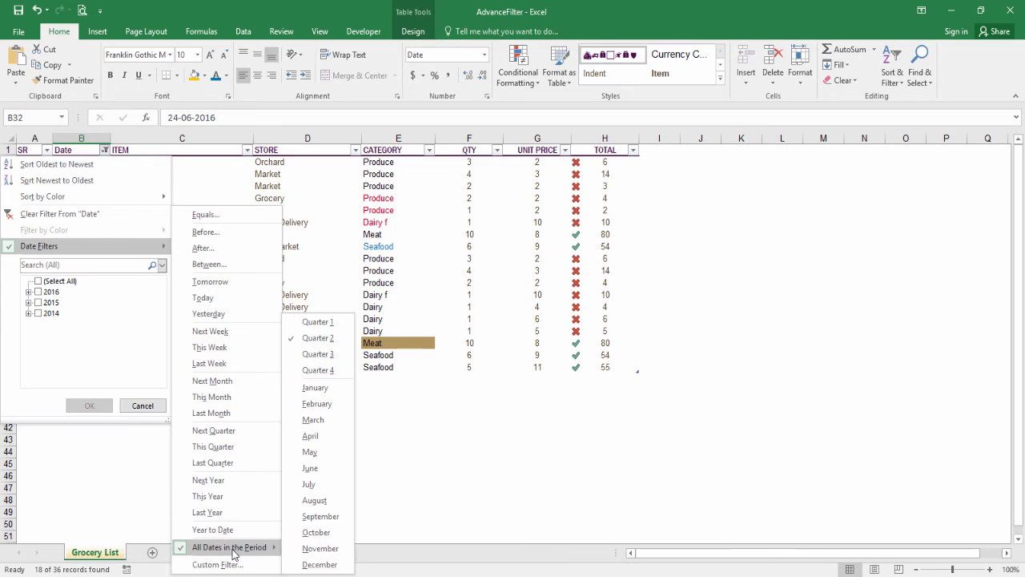
{"action": "left_click", "coordinate": [314, 387]}
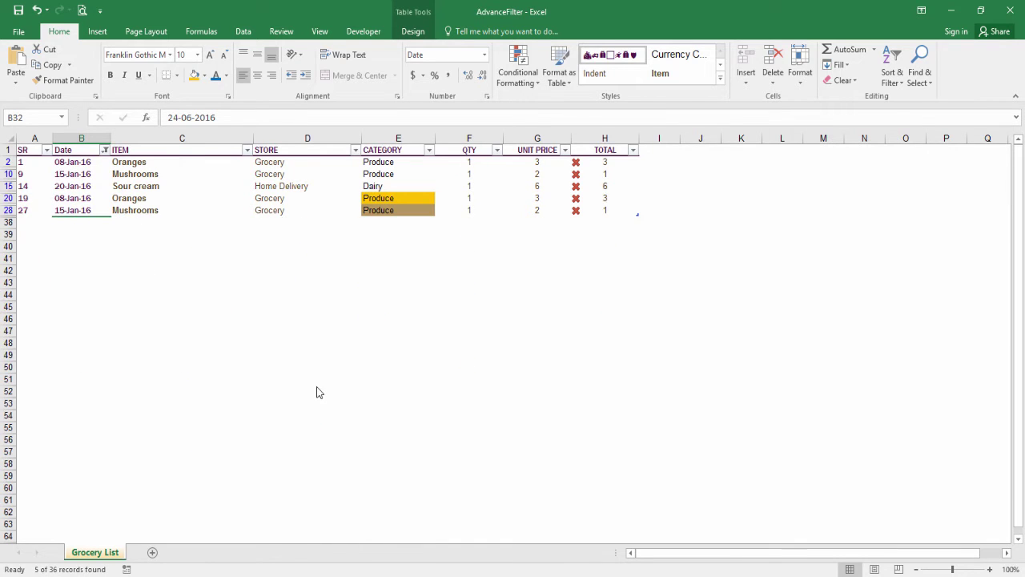
{"action": "left_click", "coordinate": [98, 197]}
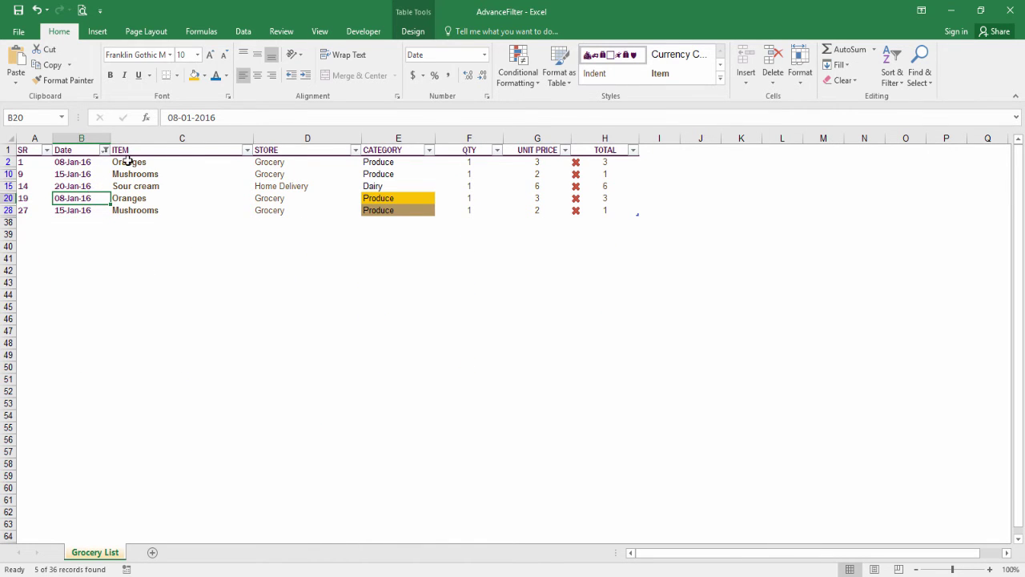
Switch the Date filter to April, leaving 2 records
{"action": "left_click", "coordinate": [105, 151]}
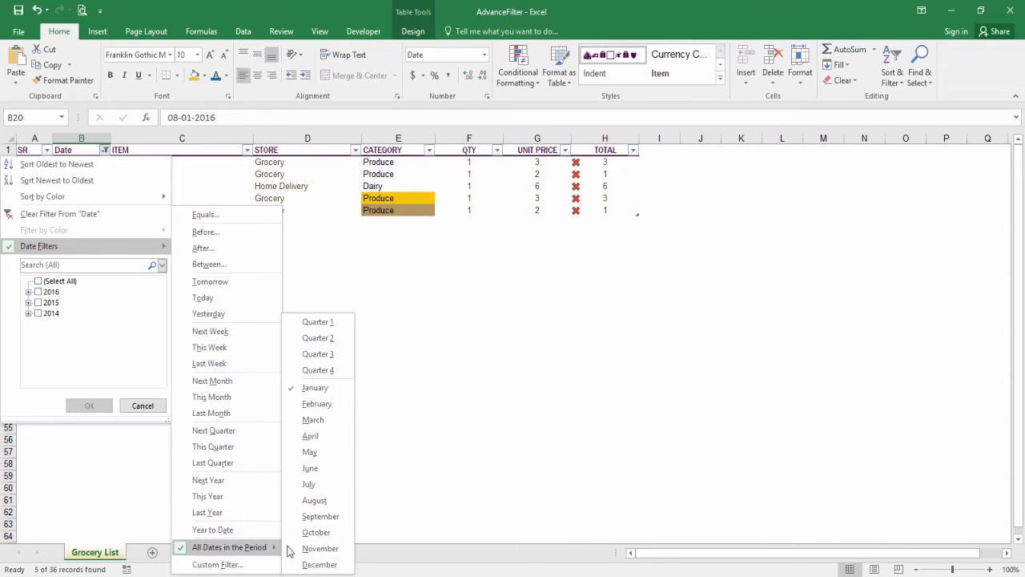
{"action": "left_click", "coordinate": [310, 436]}
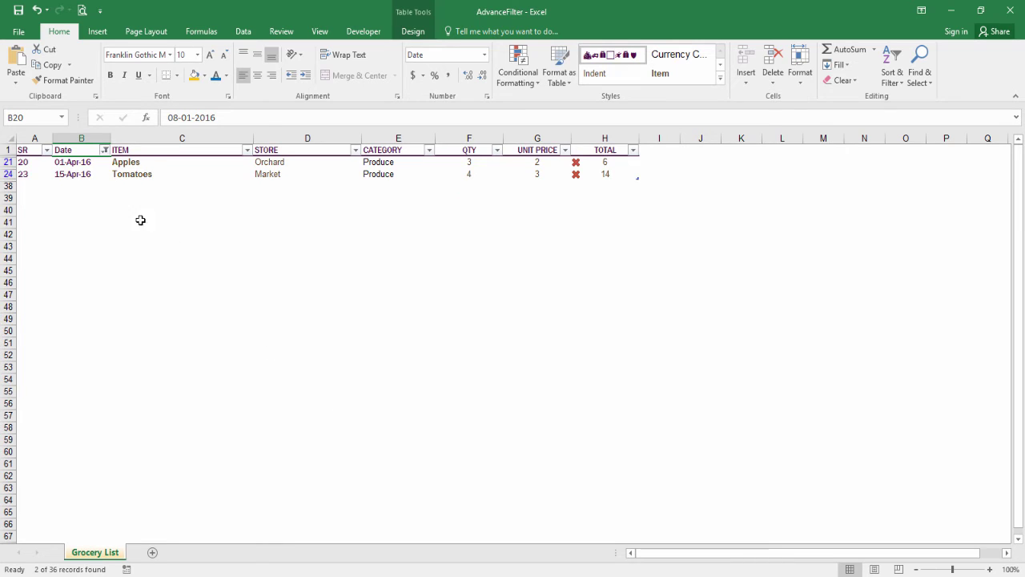
{"action": "left_click", "coordinate": [84, 174]}
{"action": "left_click", "coordinate": [105, 152]}
Clear the Date filter so all rows show
{"action": "left_click", "coordinate": [72, 213]}
{"action": "left_click", "coordinate": [176, 234]}
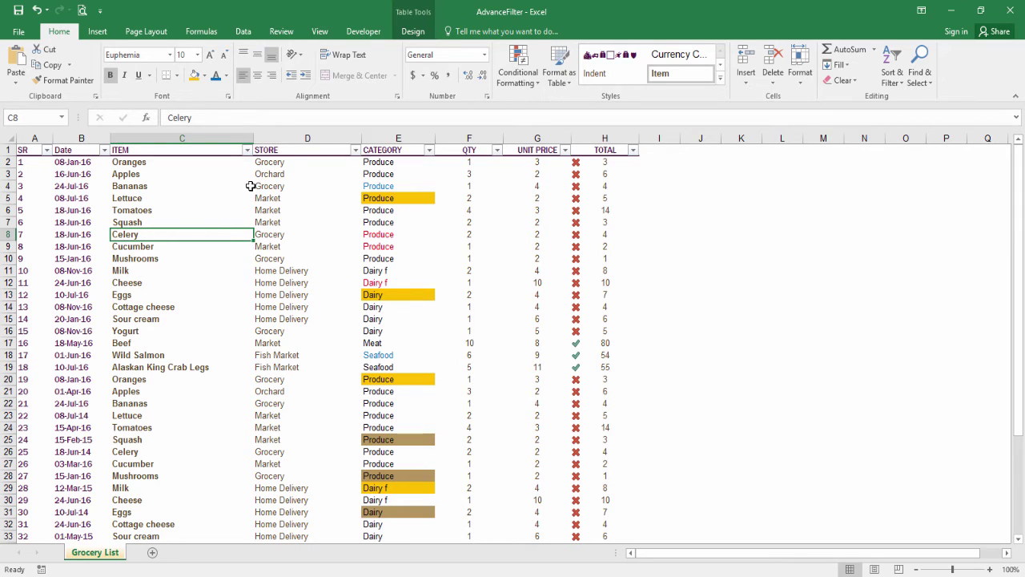
{"action": "left_click", "coordinate": [398, 221]}
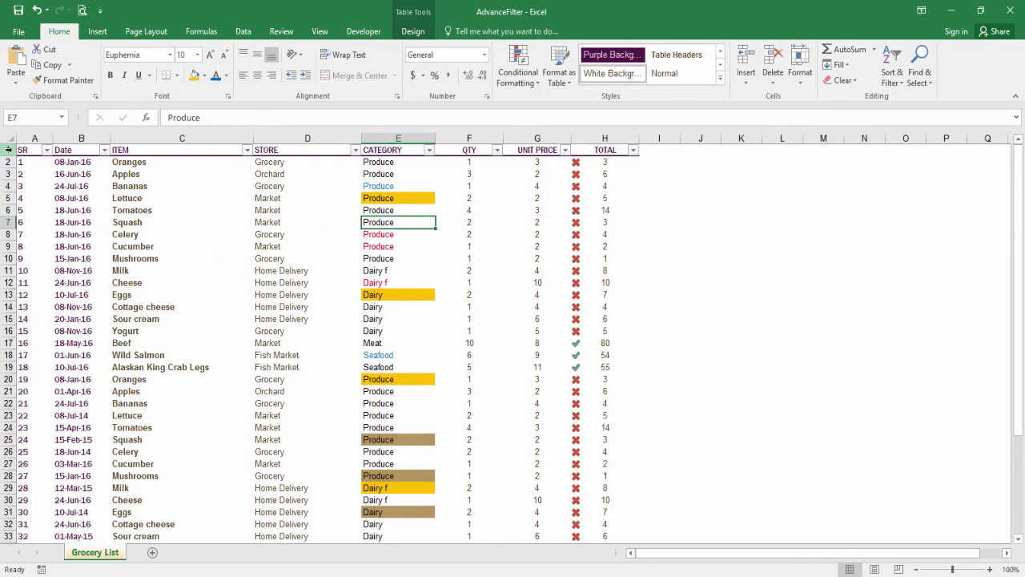
Insert seven blank rows above the Grocery List table
{"action": "left_click_drag", "start_coordinate": [8, 150], "coordinate": [9, 222]}
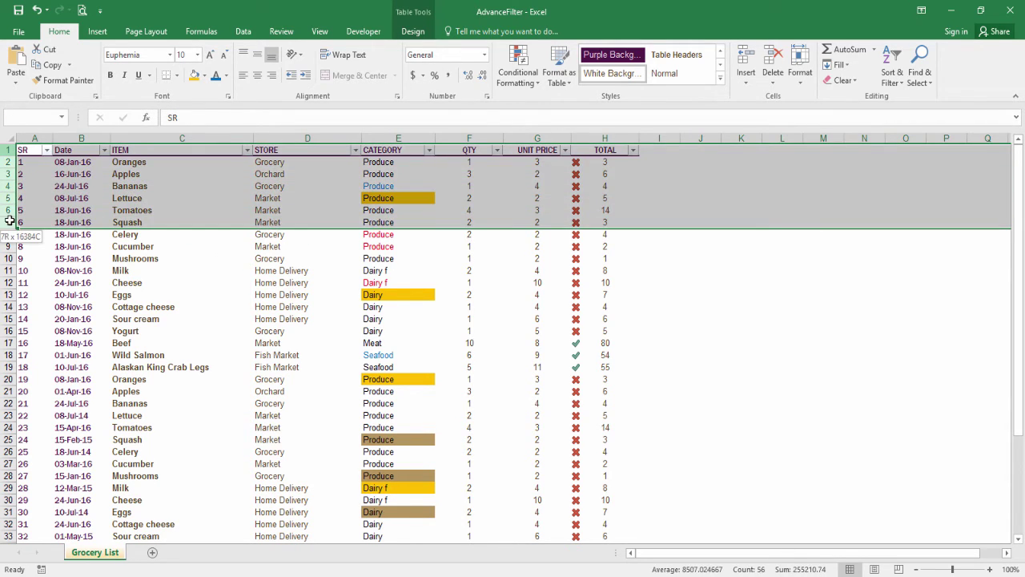
{"action": "right_click", "coordinate": [37, 182]}
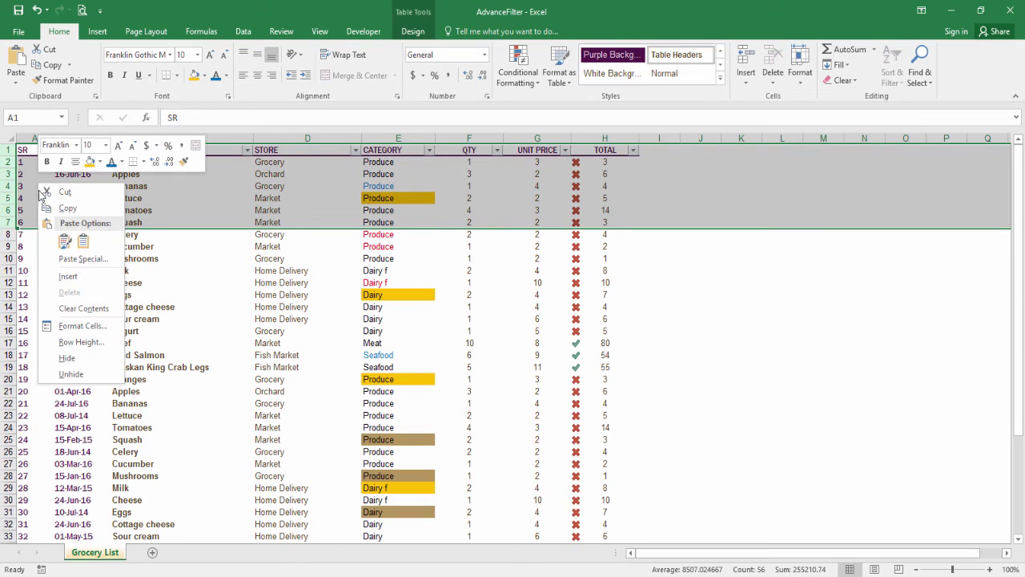
{"action": "left_click", "coordinate": [70, 277]}
{"action": "left_click", "coordinate": [144, 199]}
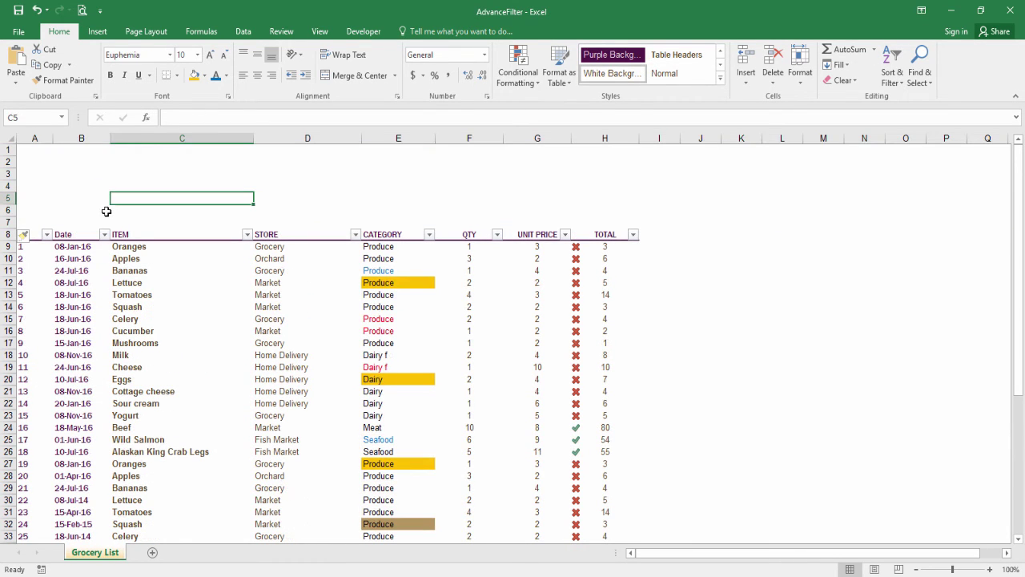
Select the table's header row A8:H8
{"action": "left_click", "coordinate": [28, 234]}
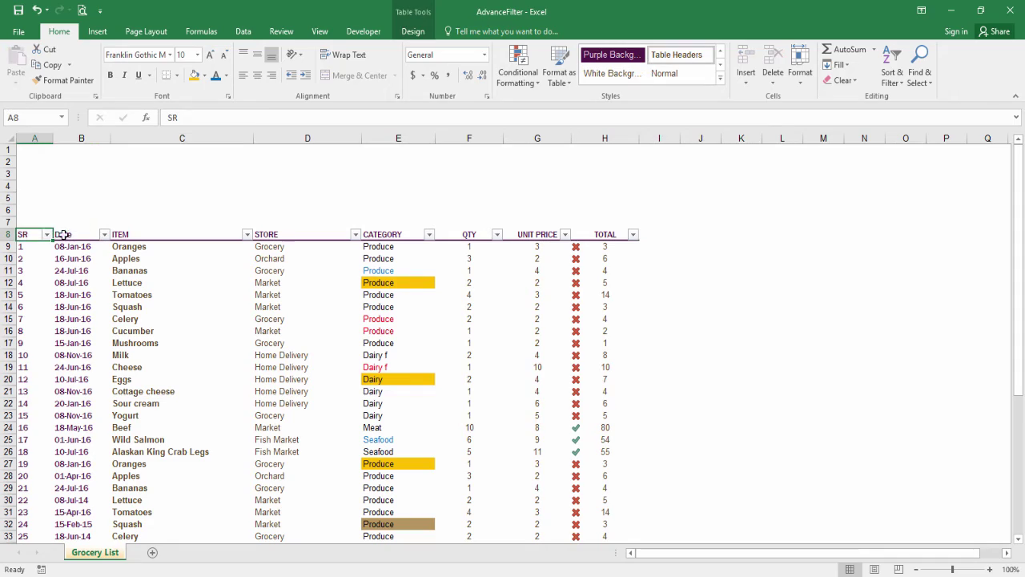
{"action": "left_click", "coordinate": [65, 234]}
{"action": "left_click_drag", "start_coordinate": [36, 234], "coordinate": [621, 236]}
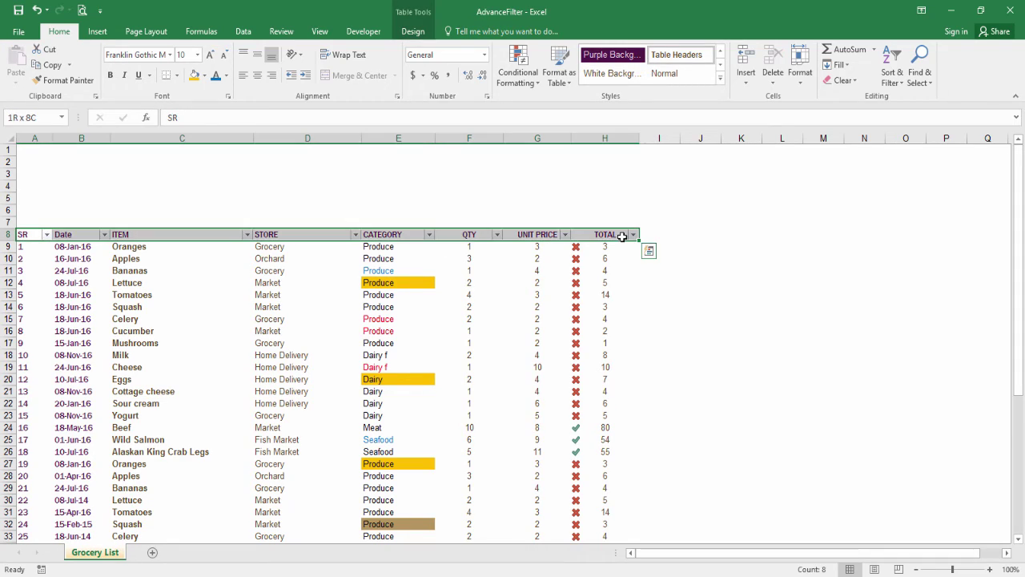
Copy the row 8 headers and paste them as links into row 1, so A1 reads =A8
{"action": "key", "text": "ctrl+c"}
{"action": "left_click", "coordinate": [34, 150]}
{"action": "right_click", "coordinate": [33, 150]}
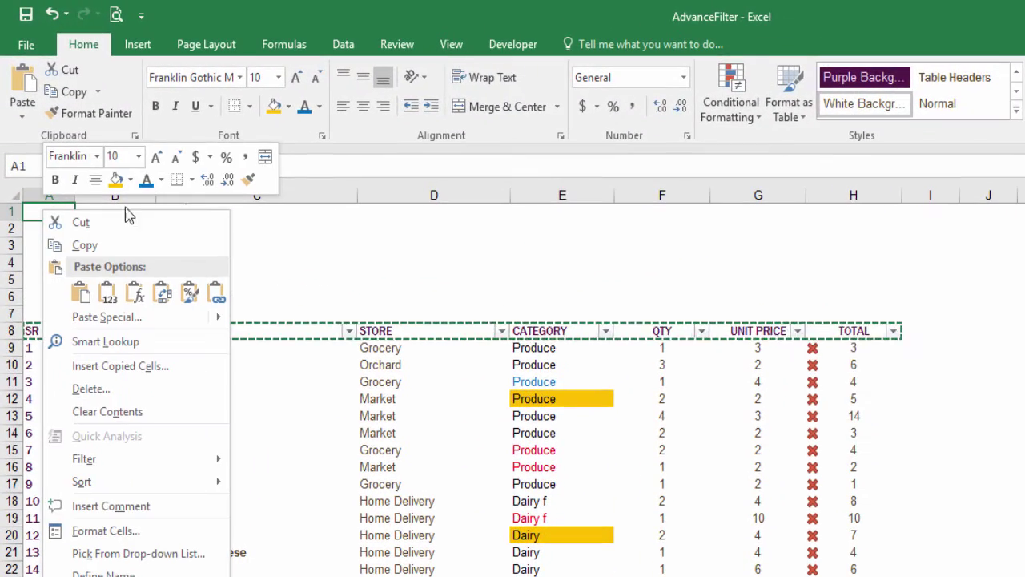
{"action": "left_click", "coordinate": [218, 295]}
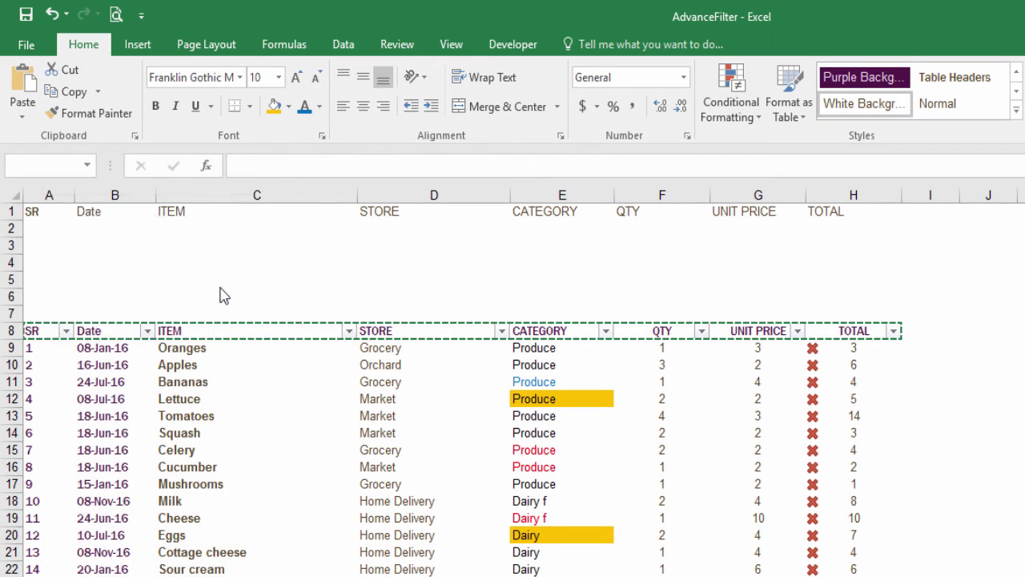
Test the link by typing 'sdfdf' into the SR header, then undo it
{"action": "left_click", "coordinate": [56, 329]}
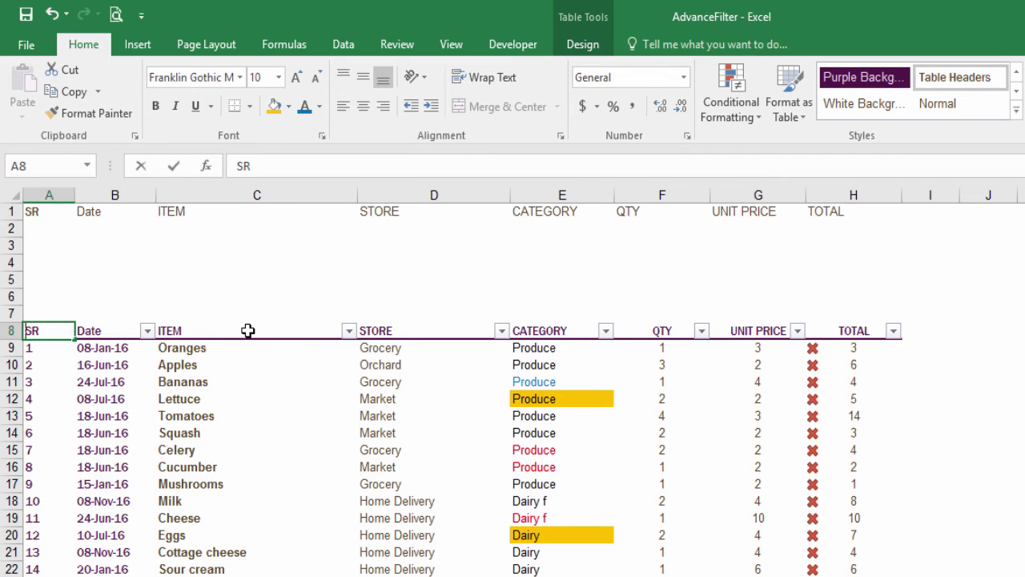
{"action": "type", "text": "sdfdf"}
{"action": "key", "text": "Return"}
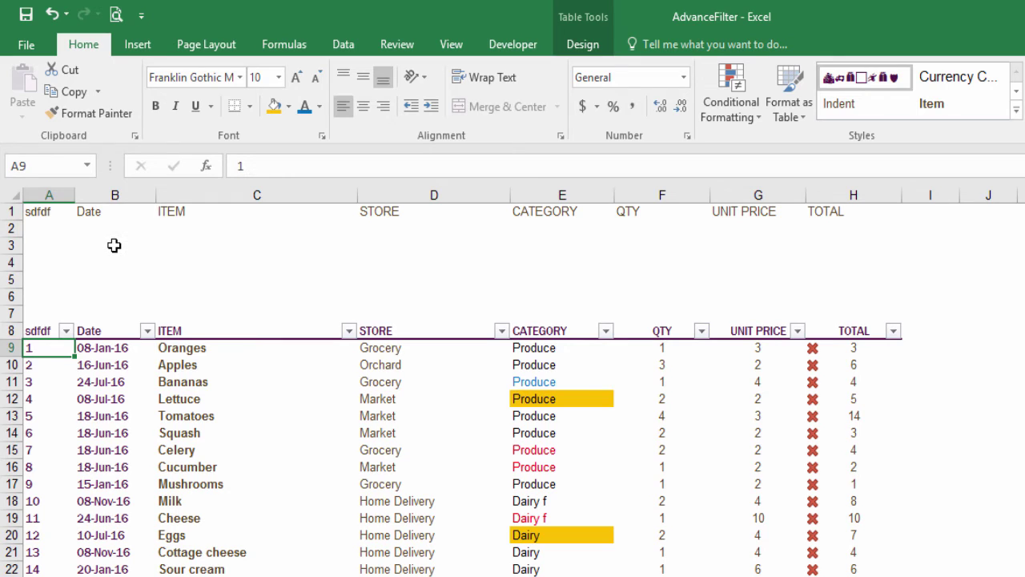
{"action": "key", "text": "ctrl+z"}
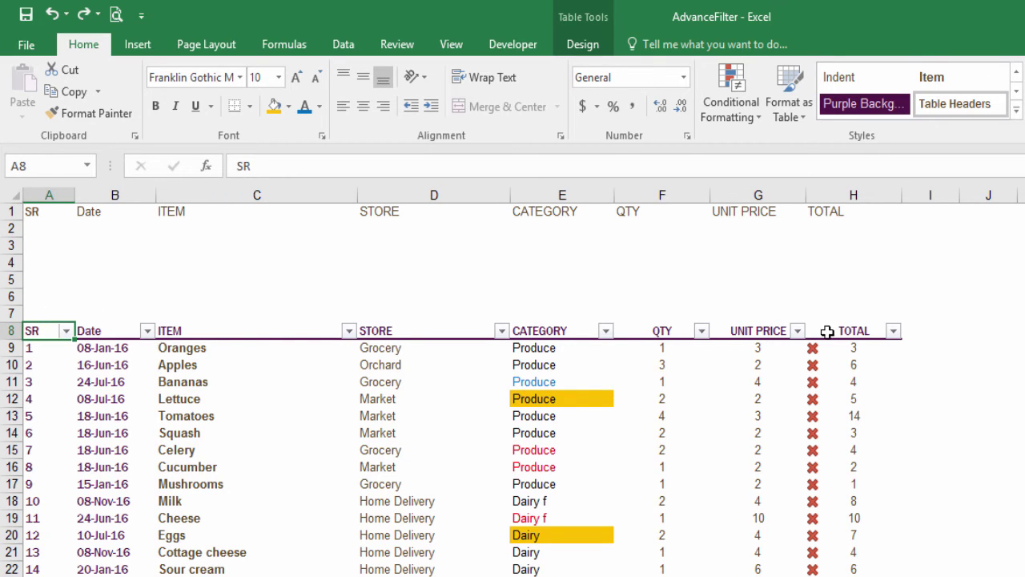
{"action": "left_click", "coordinate": [824, 211]}
{"action": "key", "text": "ctrl+Home"}
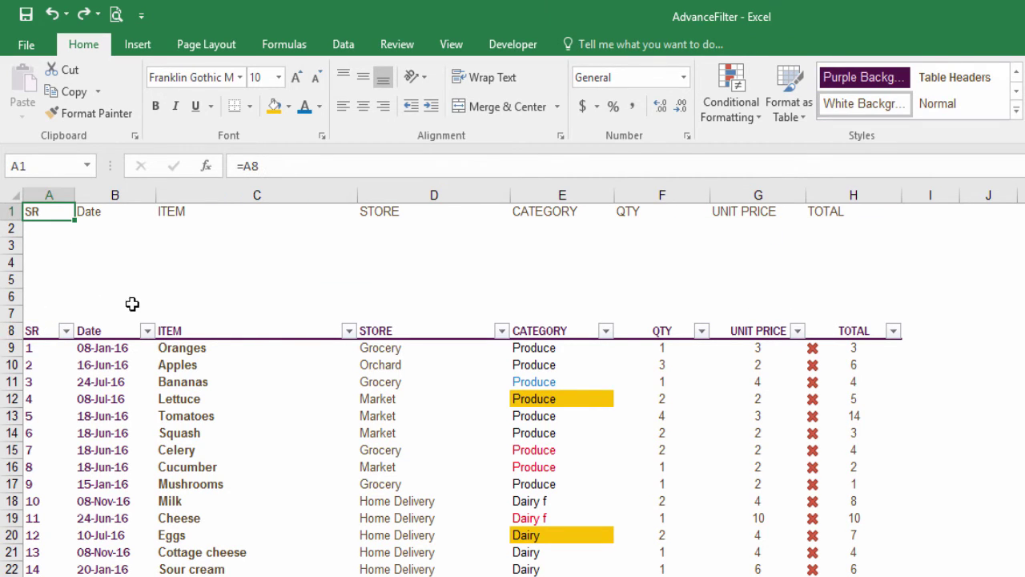
{"action": "left_click", "coordinate": [552, 365]}
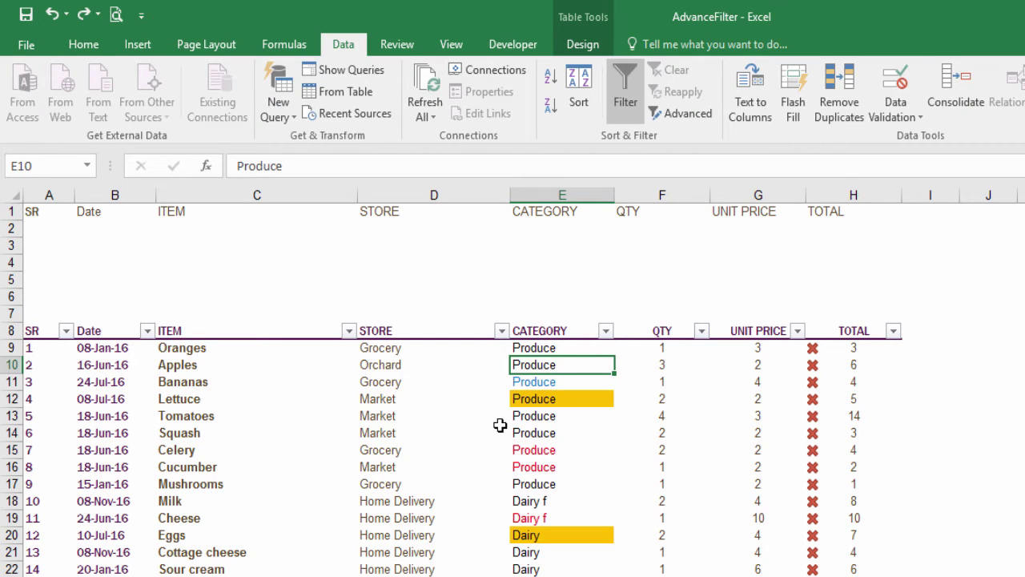
Paste-link the Produce value from E10 into criteria cell E2 under the CATEGORY heading
{"action": "right_click", "coordinate": [561, 362]}
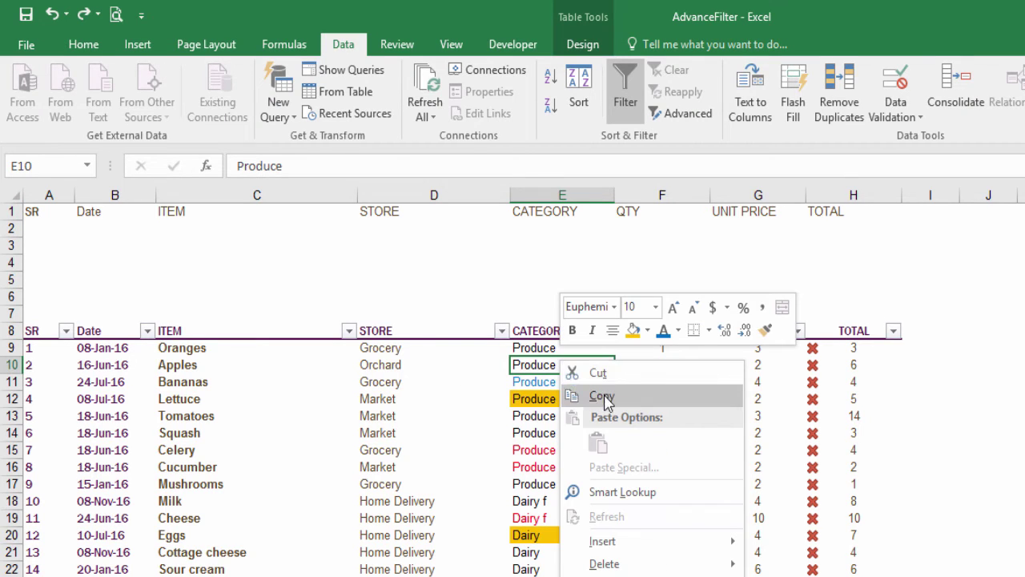
{"action": "left_click", "coordinate": [602, 395]}
{"action": "left_click", "coordinate": [571, 229]}
{"action": "right_click", "coordinate": [575, 232]}
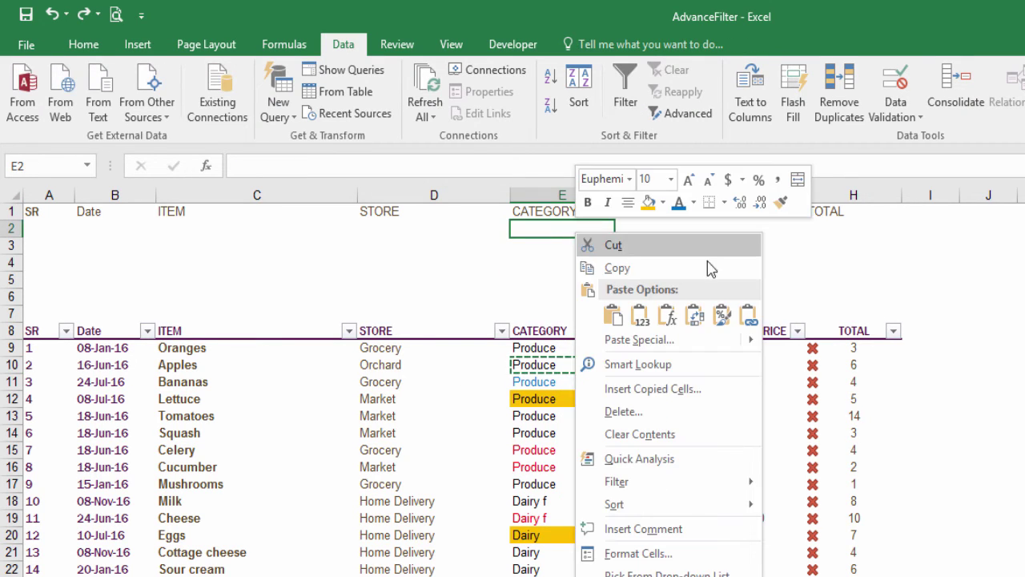
{"action": "left_click", "coordinate": [748, 315]}
{"action": "left_click", "coordinate": [192, 255]}
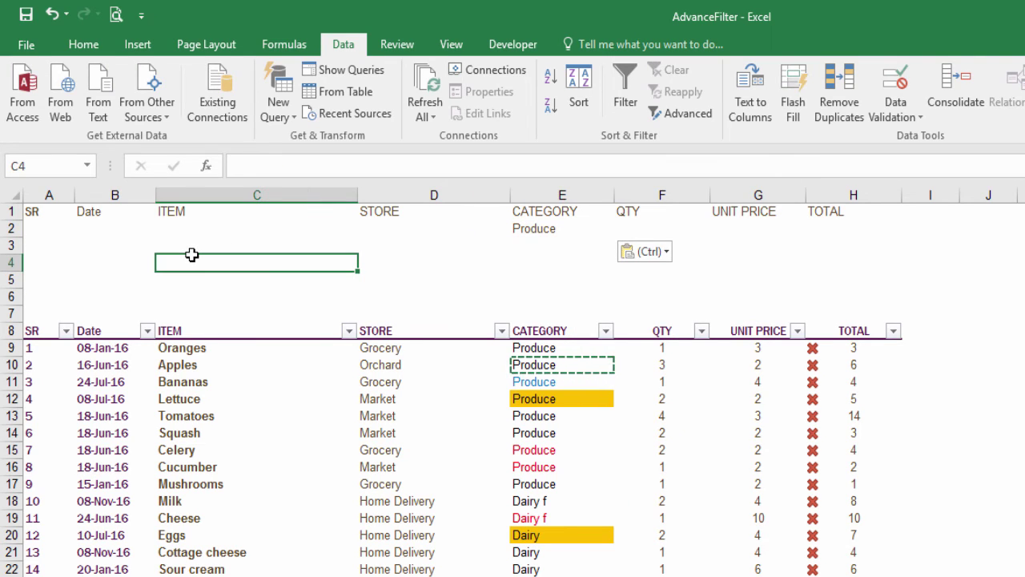
{"action": "key", "text": "Escape"}
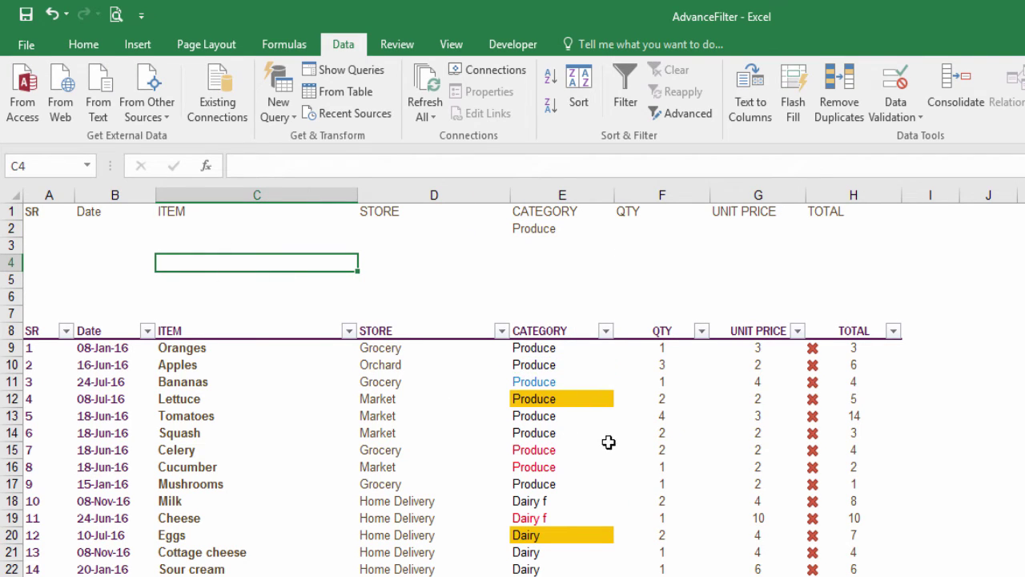
{"action": "left_click", "coordinate": [97, 392]}
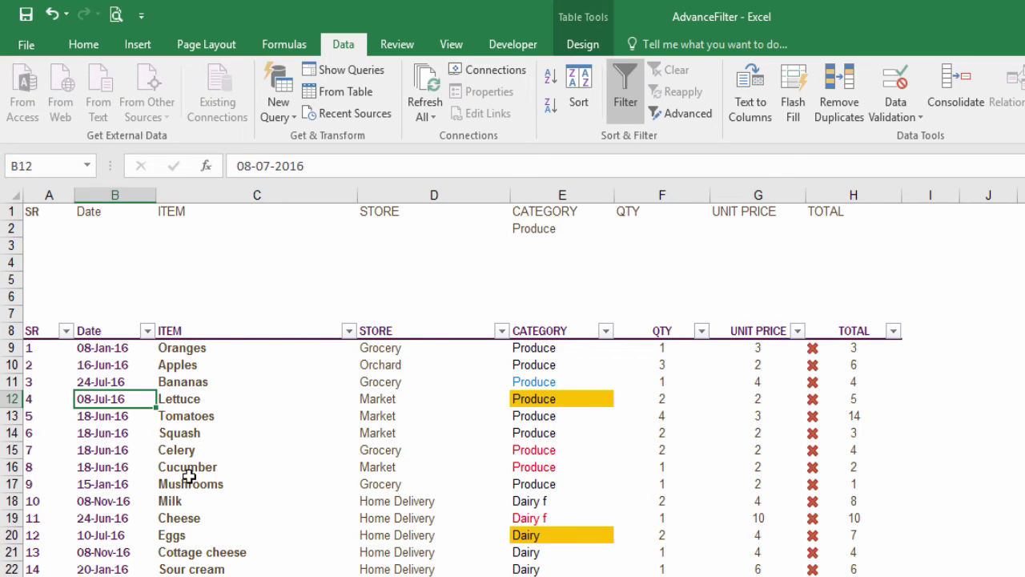
{"action": "left_click", "coordinate": [319, 420]}
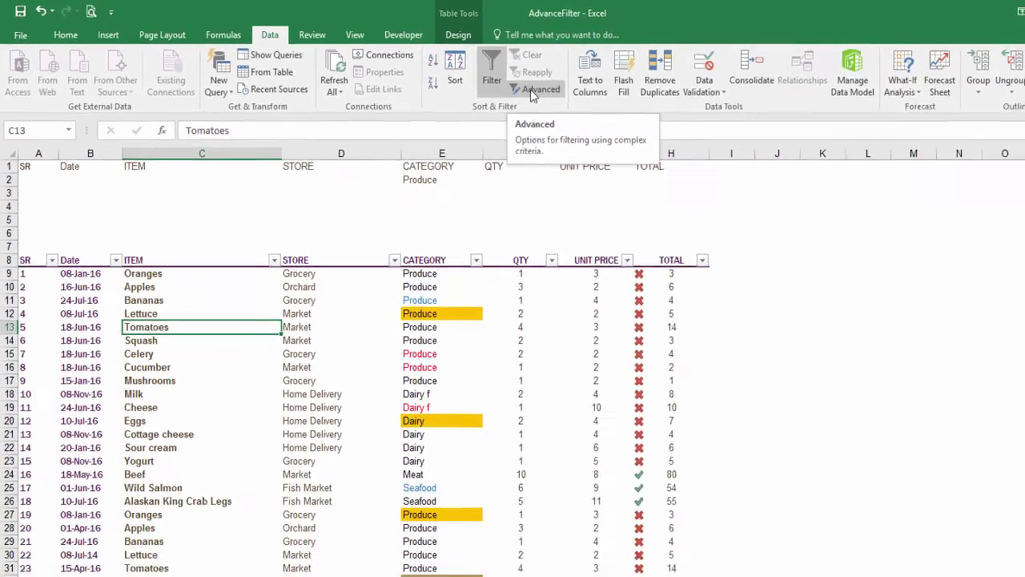
Advanced-filter list $A$8:$H$44 in place with criteria range A1:H2, leaving 18 Produce records
{"action": "left_click", "coordinate": [679, 114]}
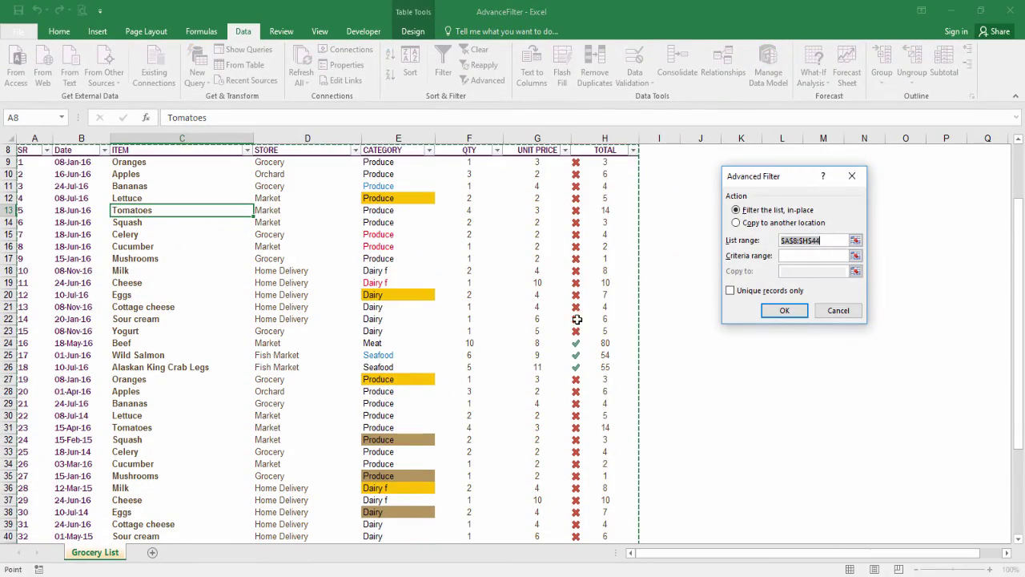
{"action": "scroll", "coordinate": [1021, 214], "scroll_direction": "up", "scroll_amount": 3}
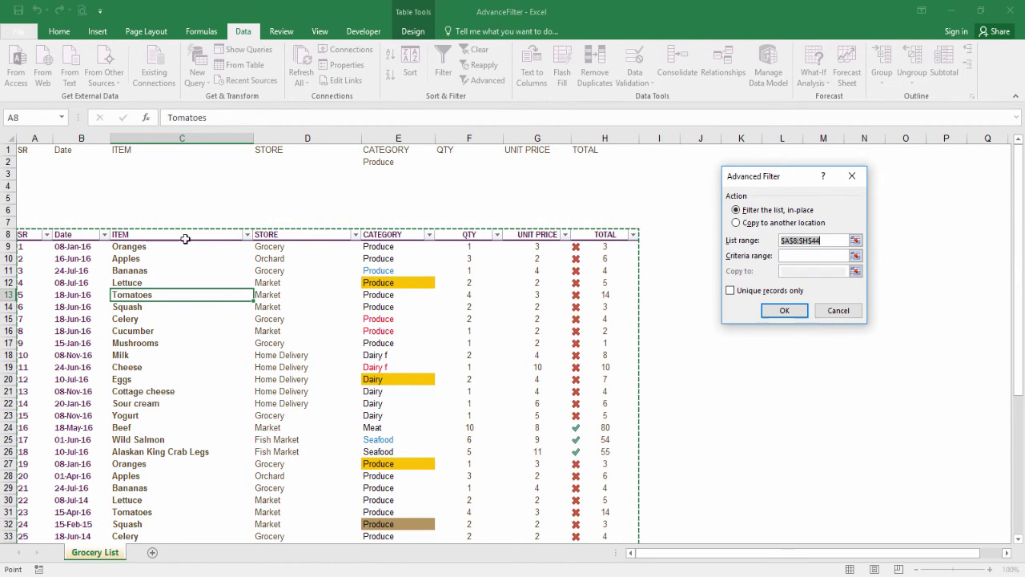
{"action": "left_click", "coordinate": [801, 256]}
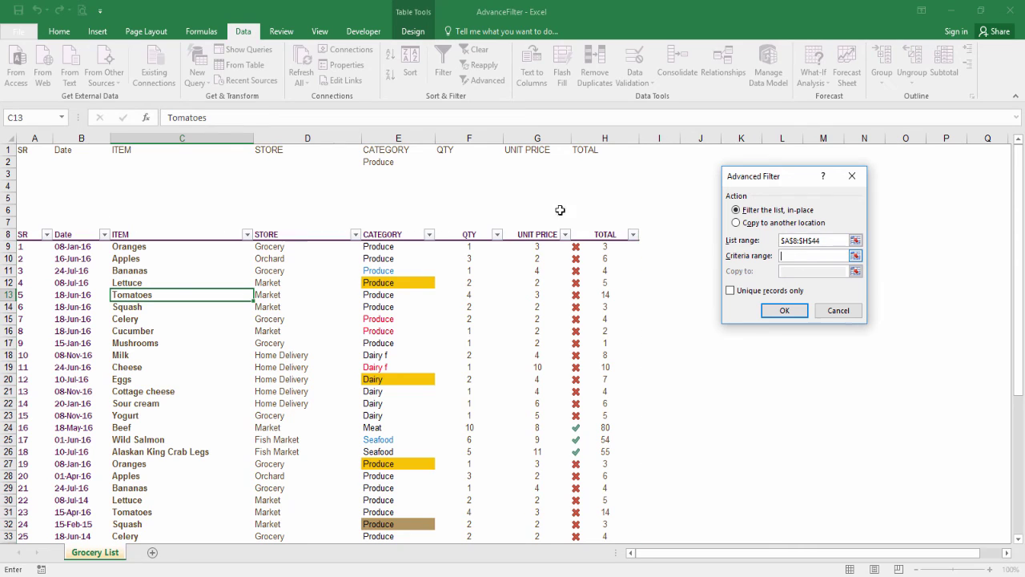
{"action": "left_click_drag", "start_coordinate": [36, 149], "coordinate": [595, 165]}
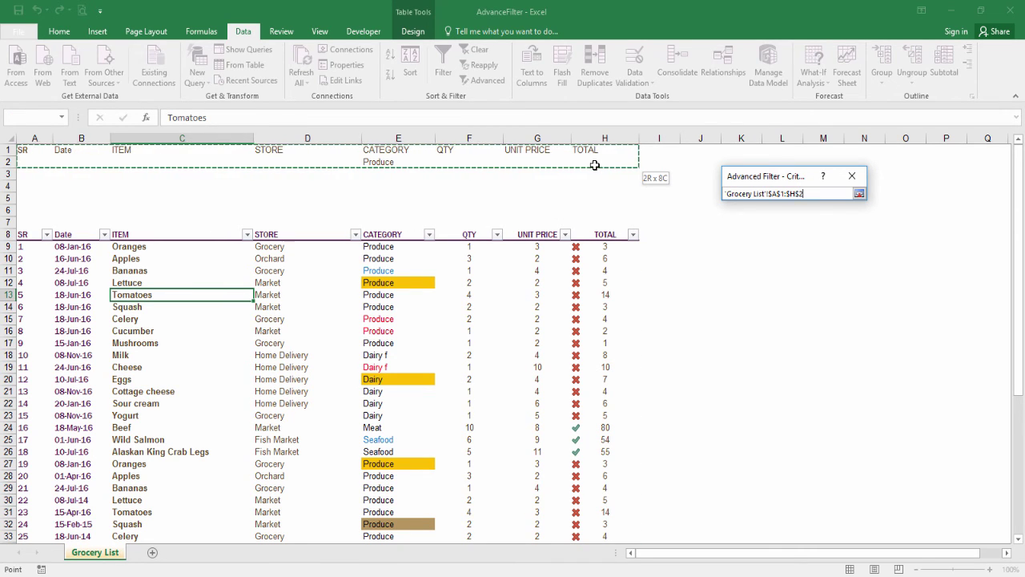
{"action": "left_click_drag", "start_coordinate": [595, 165], "coordinate": [595, 165]}
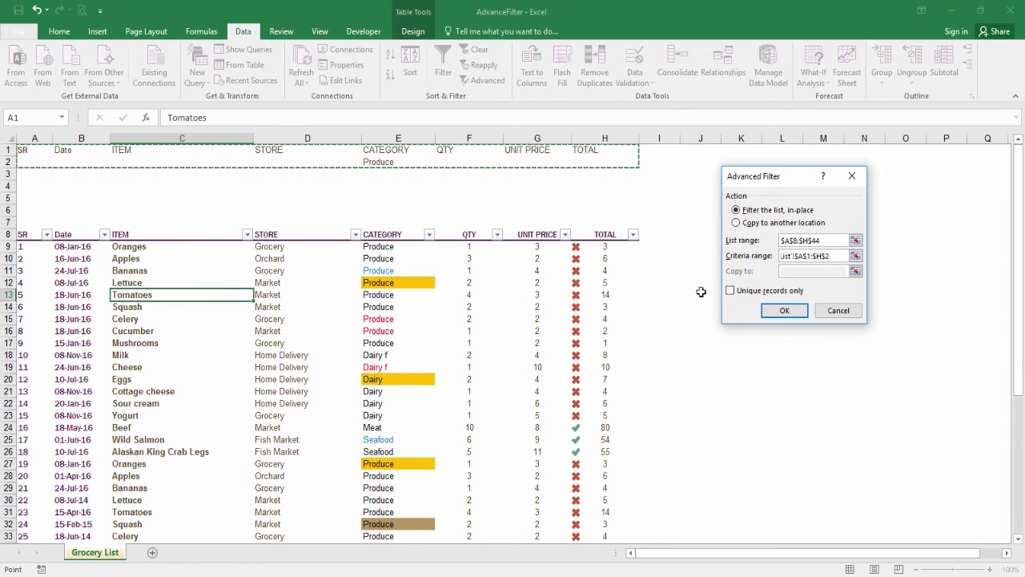
{"action": "left_click", "coordinate": [788, 310]}
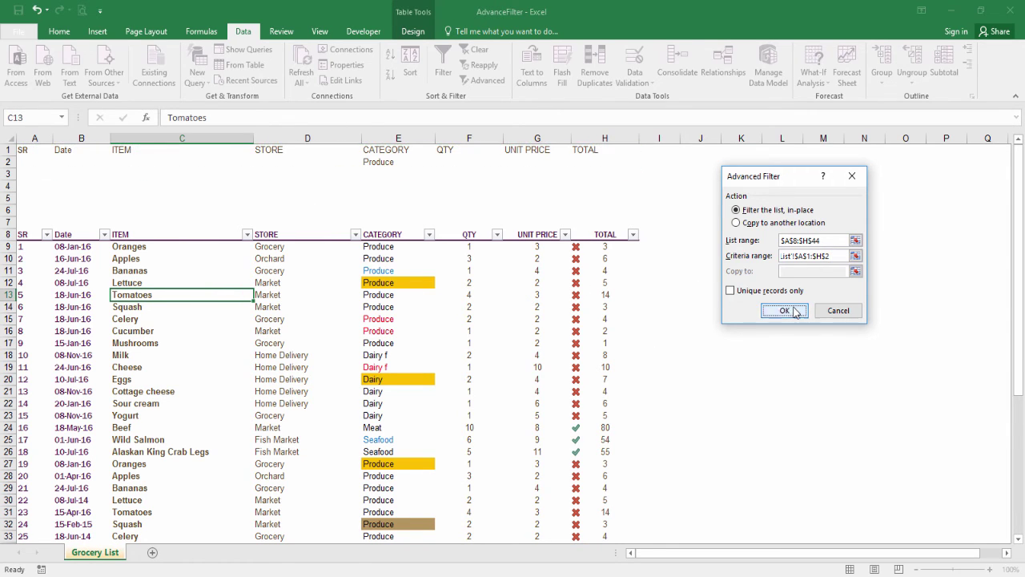
{"action": "left_click_drag", "start_coordinate": [385, 246], "coordinate": [386, 452]}
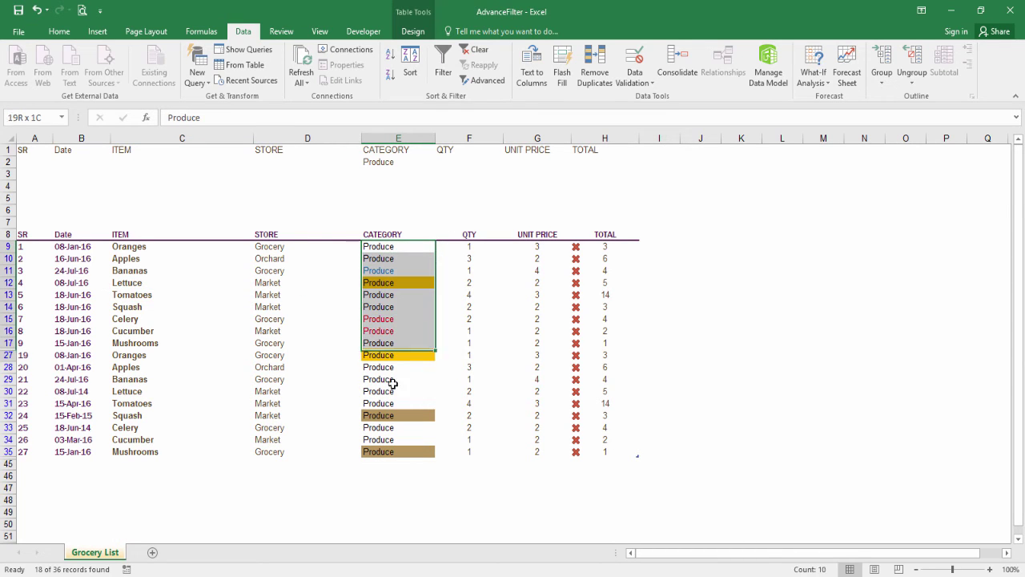
Undo the filter and copy the Dairy f value from E18 into criteria cell E3
{"action": "left_click", "coordinate": [399, 319]}
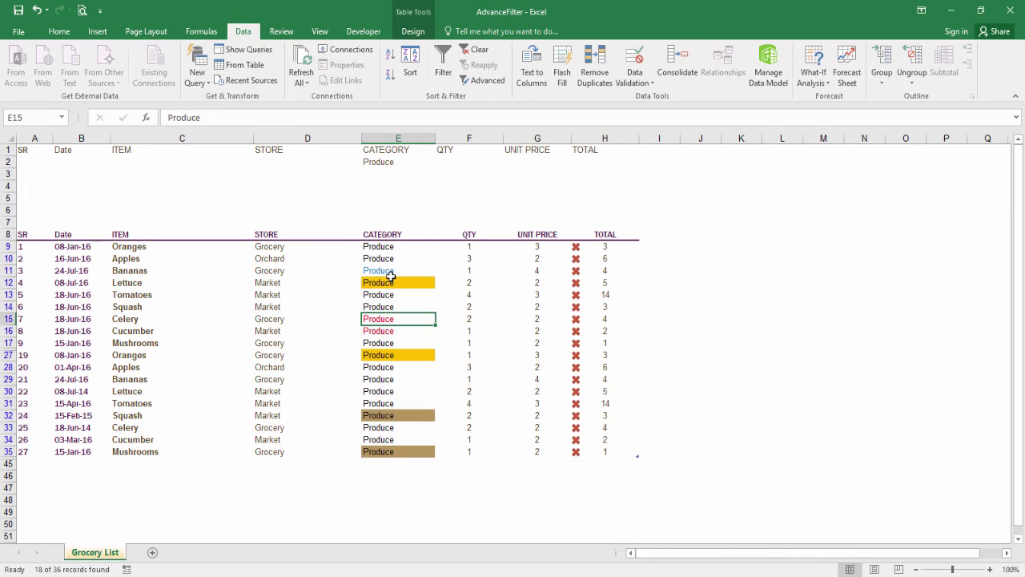
{"action": "key", "text": "ctrl+z"}
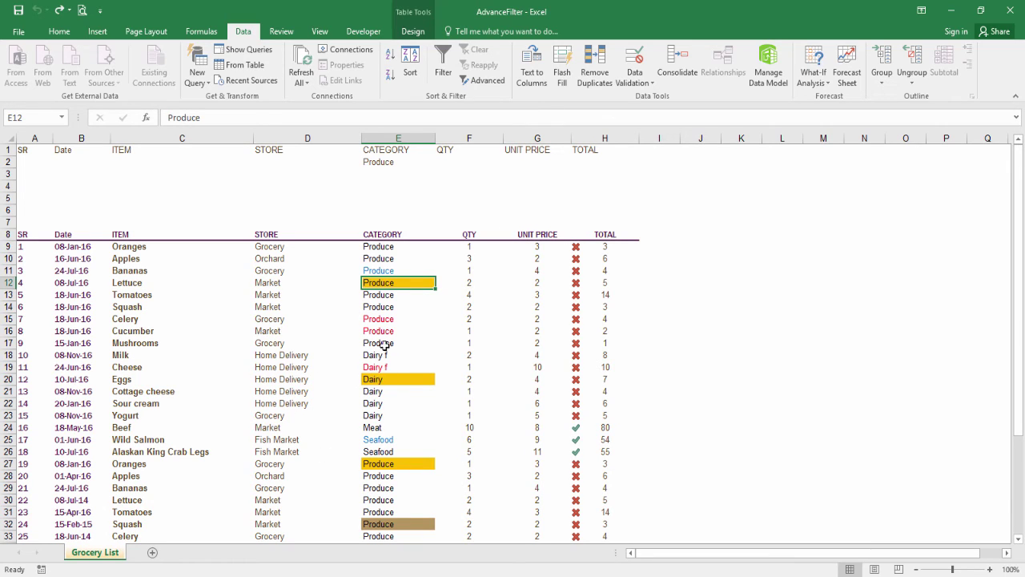
{"action": "left_click", "coordinate": [401, 355]}
{"action": "key", "text": "ctrl+c"}
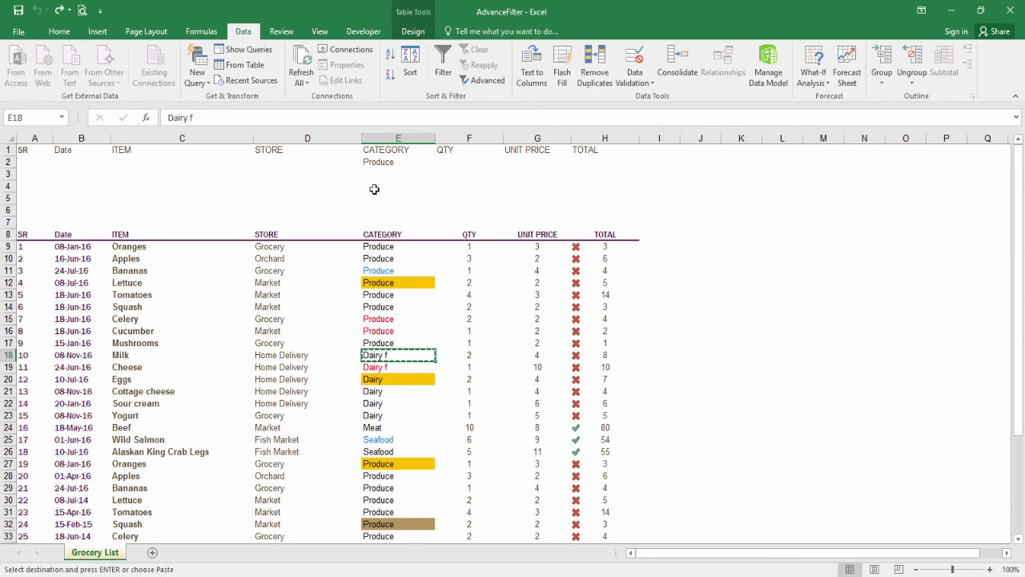
{"action": "right_click", "coordinate": [386, 176]}
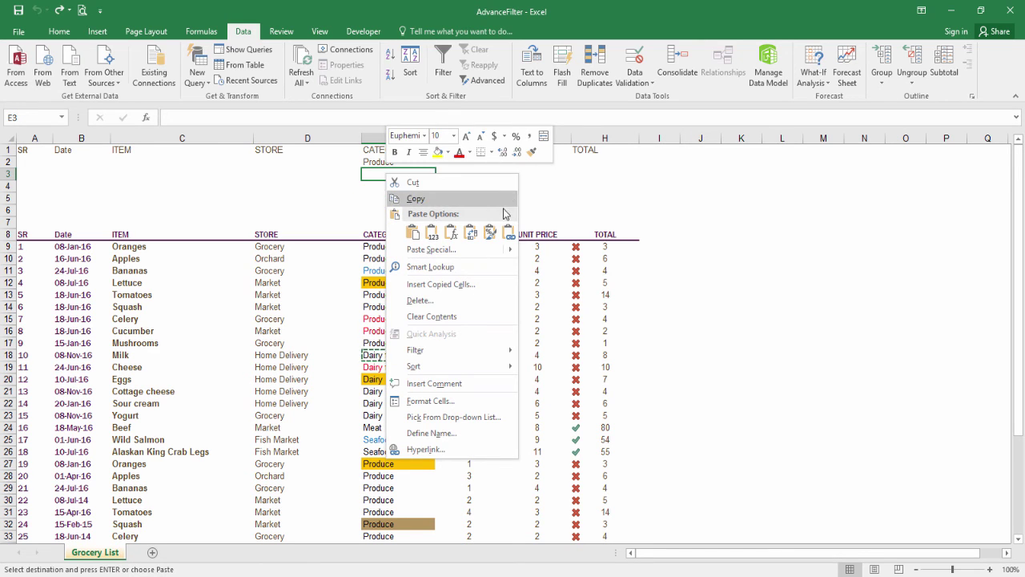
{"action": "key", "text": "Escape"}
{"action": "key", "text": "ctrl+v"}
{"action": "left_click", "coordinate": [342, 294]}
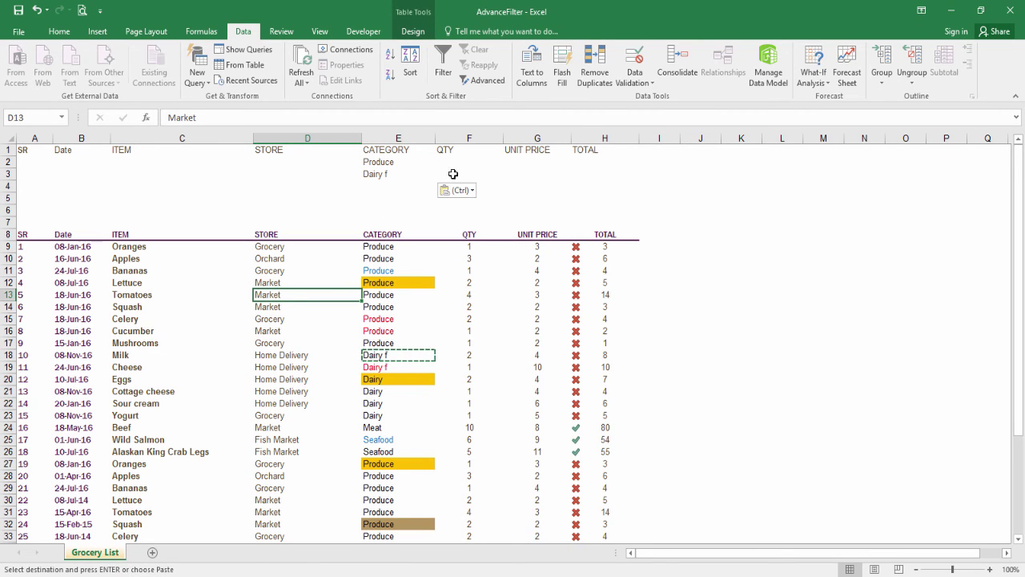
Rerun the Advanced Filter with criteria range A1:H3, check the 22 results, then clear it
{"action": "left_click", "coordinate": [486, 83]}
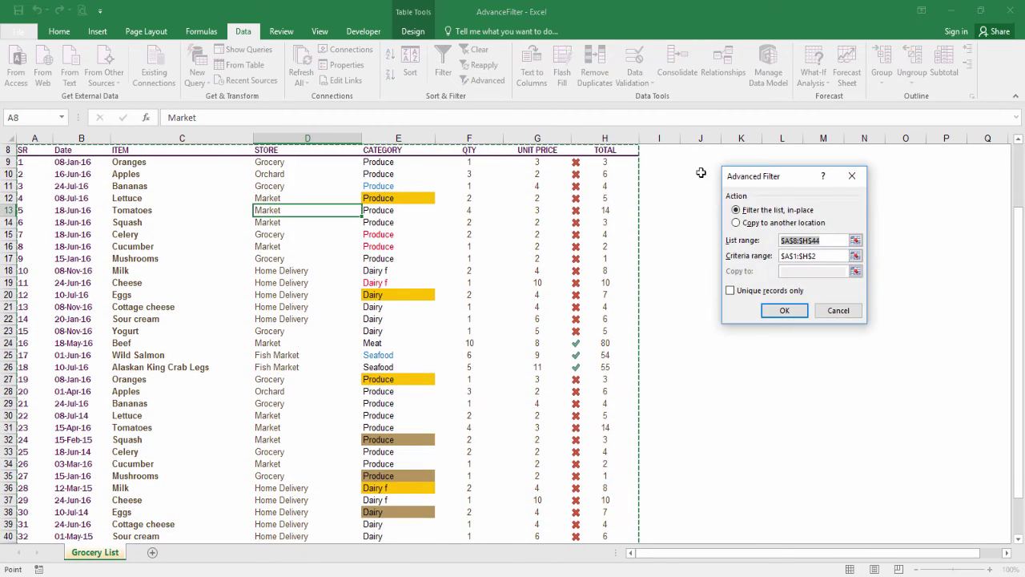
{"action": "left_click_drag", "start_coordinate": [826, 256], "coordinate": [775, 257]}
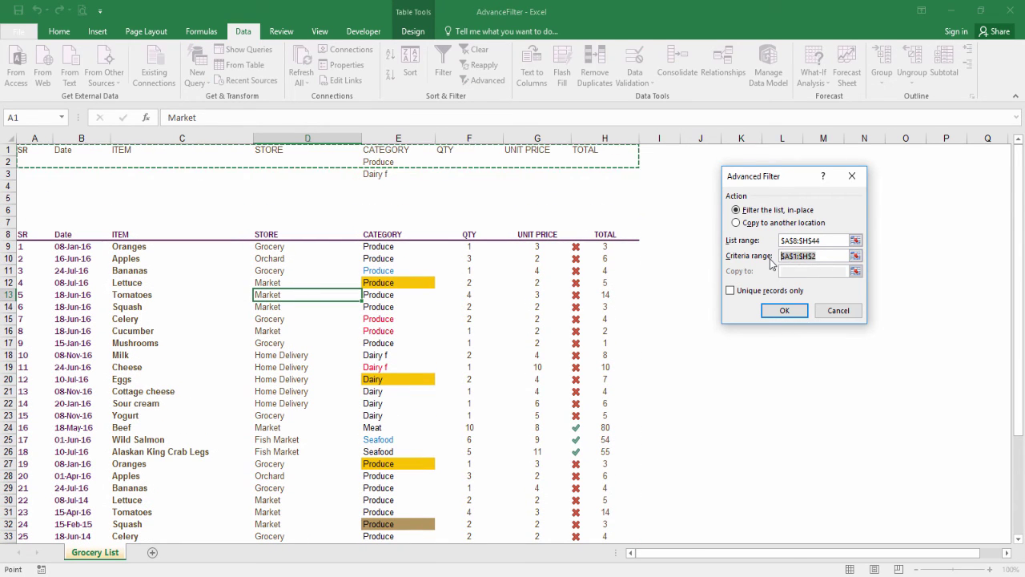
{"action": "key", "text": "BackSpace"}
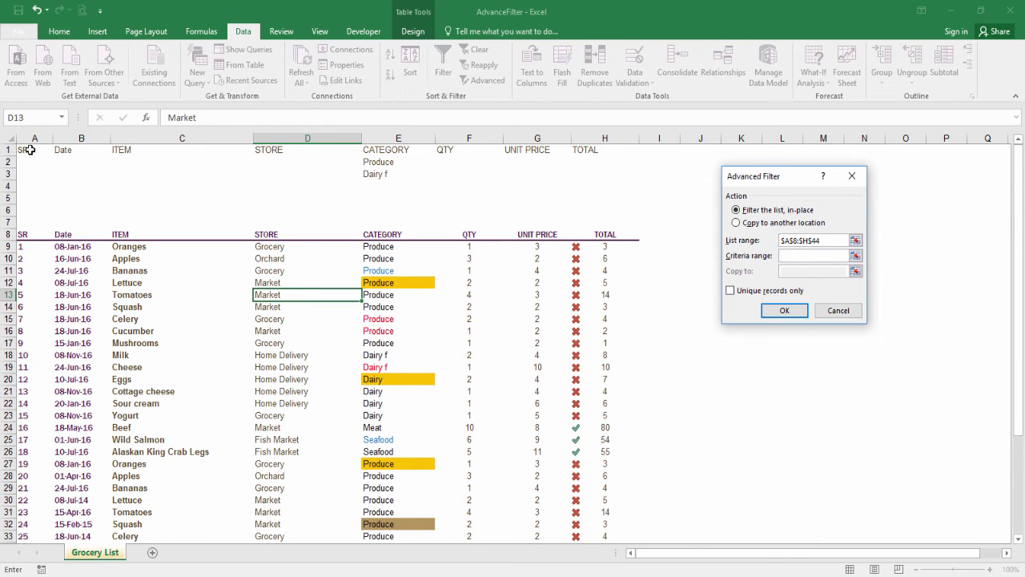
{"action": "left_click_drag", "start_coordinate": [29, 149], "coordinate": [590, 166]}
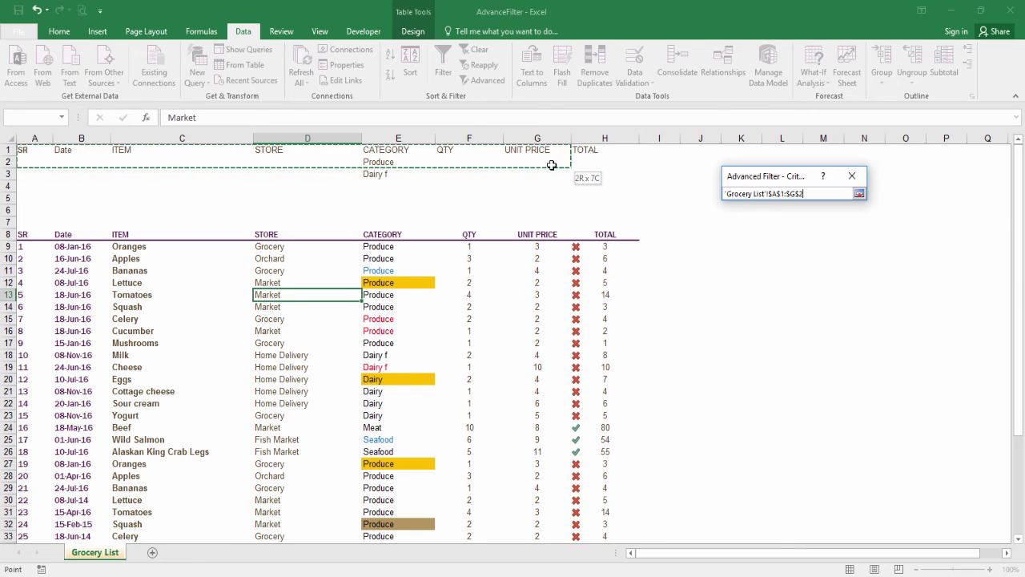
{"action": "left_click_drag", "start_coordinate": [590, 166], "coordinate": [590, 174]}
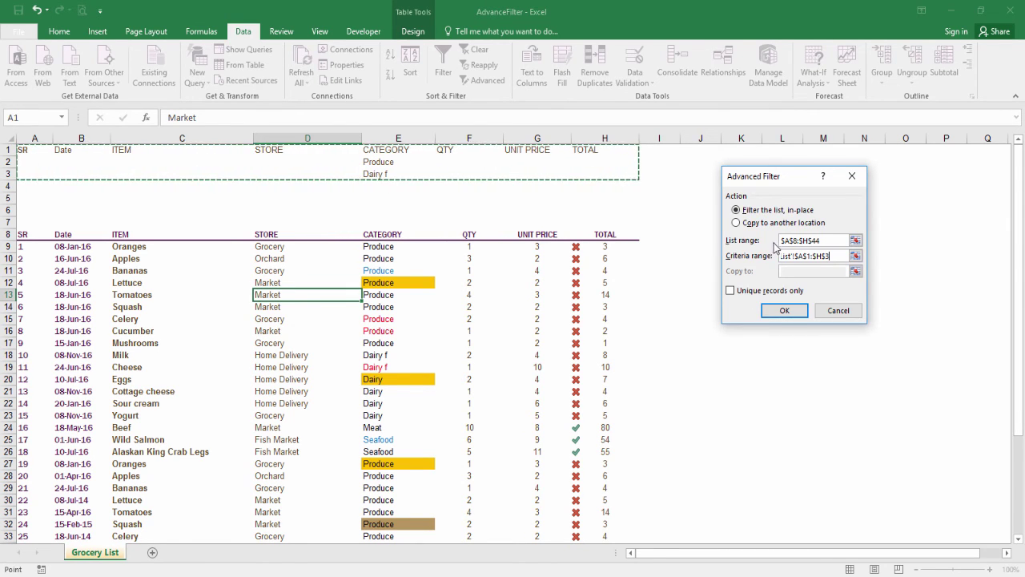
{"action": "left_click", "coordinate": [784, 310]}
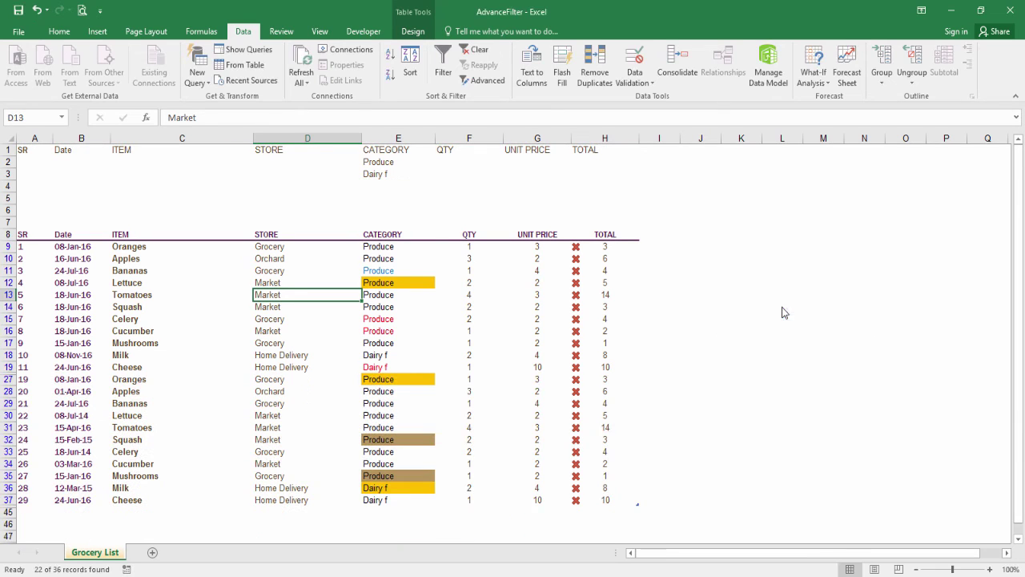
{"action": "left_click_drag", "start_coordinate": [377, 251], "coordinate": [390, 367]}
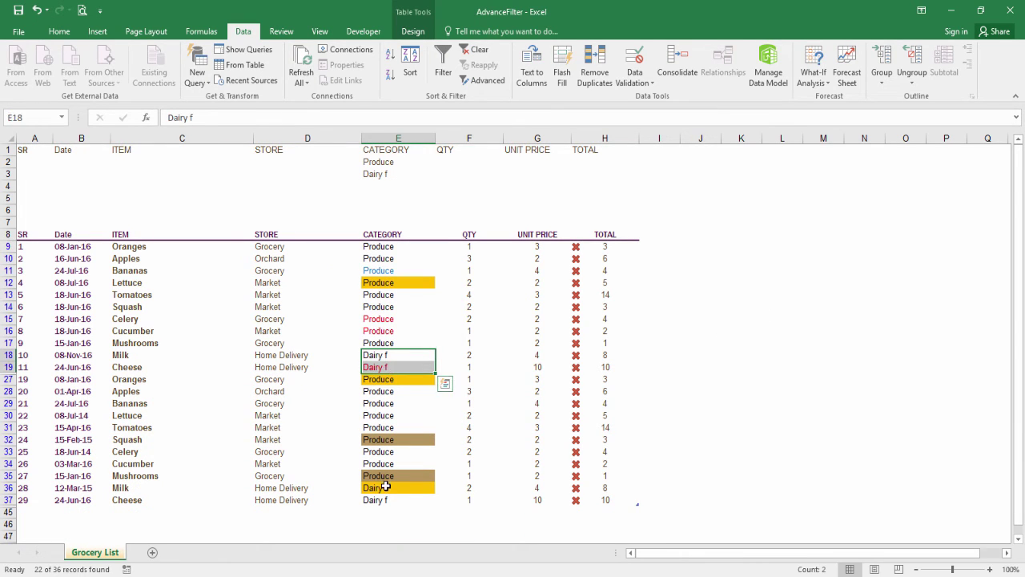
{"action": "left_click_drag", "start_coordinate": [386, 486], "coordinate": [385, 498]}
{"action": "left_click", "coordinate": [392, 308]}
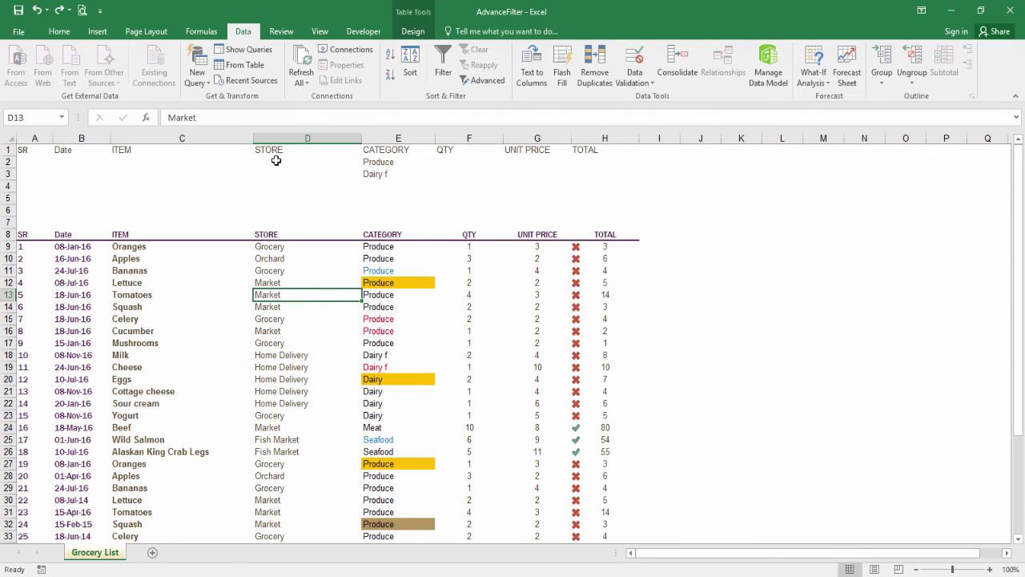
Paste-link the Market store value from D13 into criteria cell D2
{"action": "key", "text": "ctrl+c"}
{"action": "right_click", "coordinate": [288, 161]}
{"action": "left_click", "coordinate": [414, 213]}
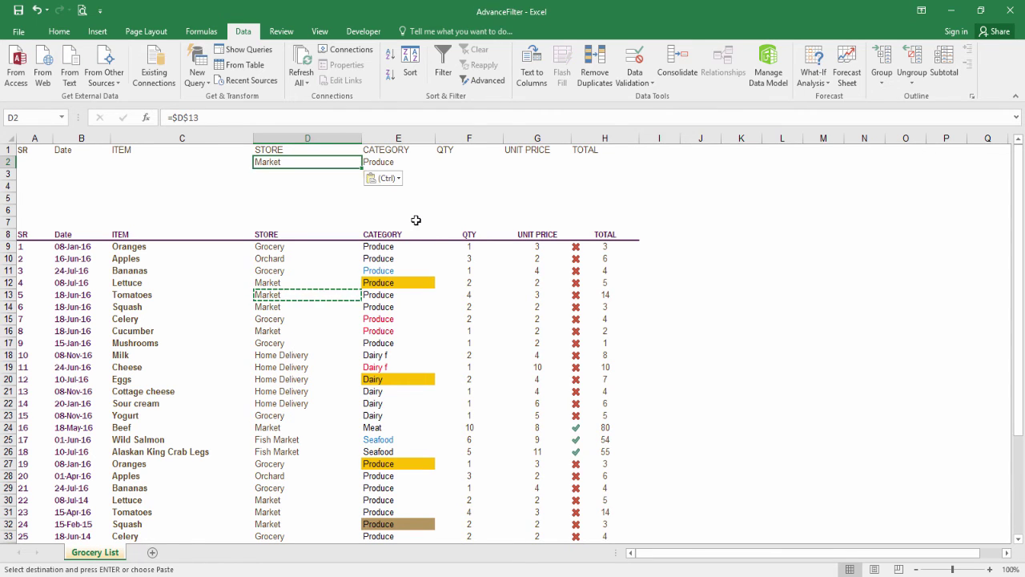
{"action": "left_click", "coordinate": [358, 272]}
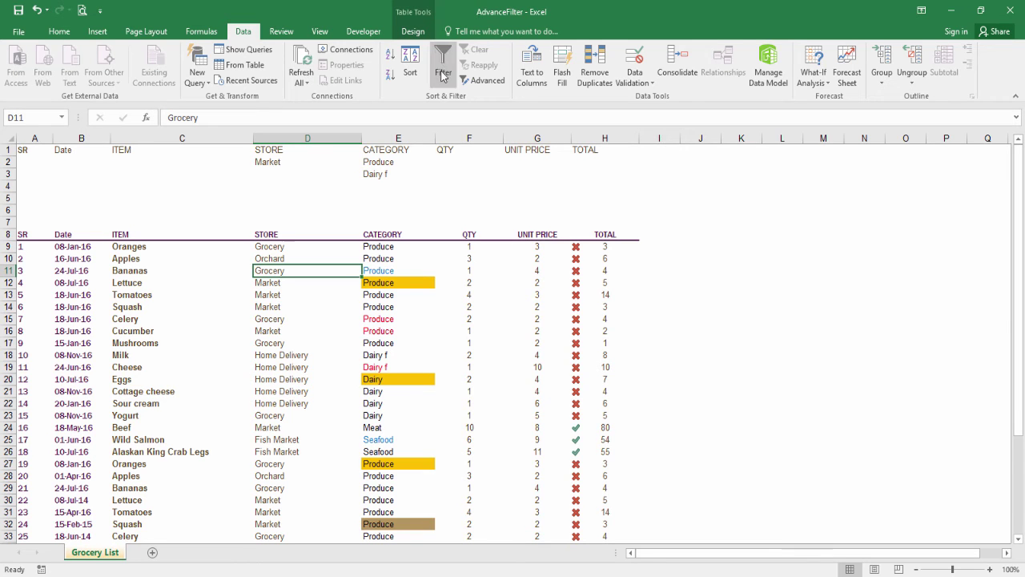
Apply the Advanced Filter with the criteria range reset to A1:H3
{"action": "left_click", "coordinate": [483, 80]}
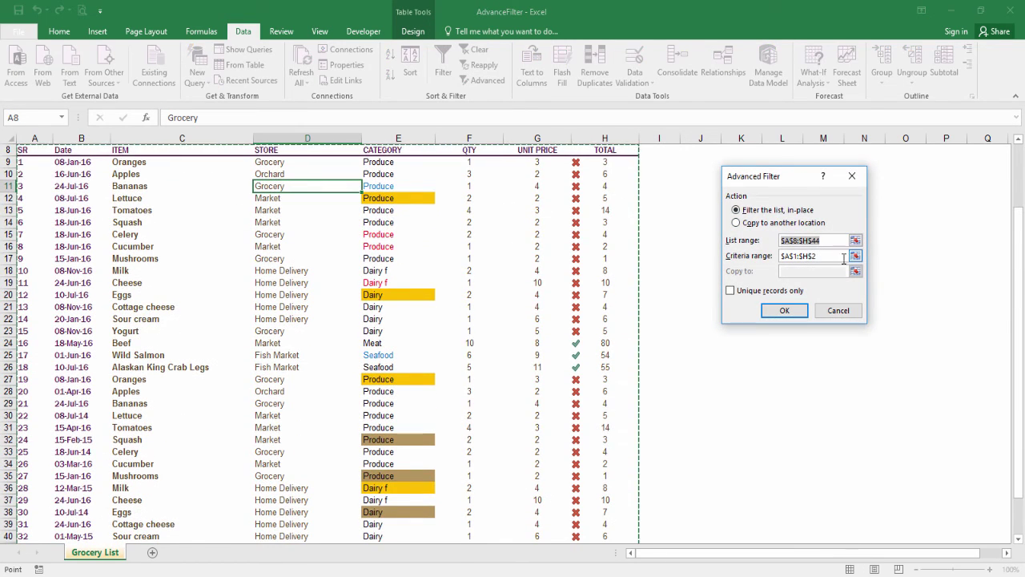
{"action": "left_click", "coordinate": [810, 256]}
{"action": "left_click_drag", "start_coordinate": [817, 256], "coordinate": [784, 254]}
{"action": "key", "text": "Delete"}
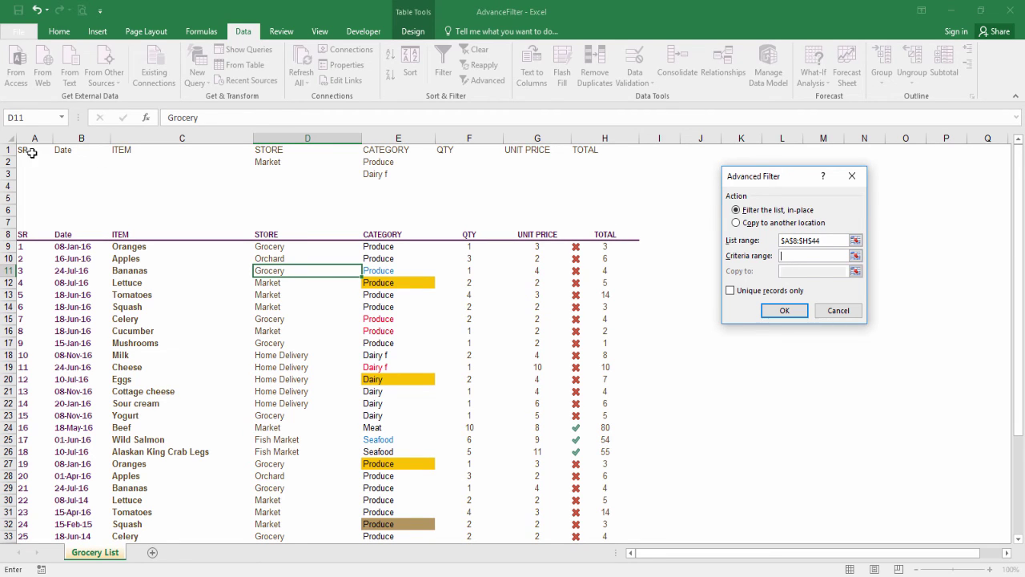
{"action": "left_click_drag", "start_coordinate": [31, 152], "coordinate": [590, 171]}
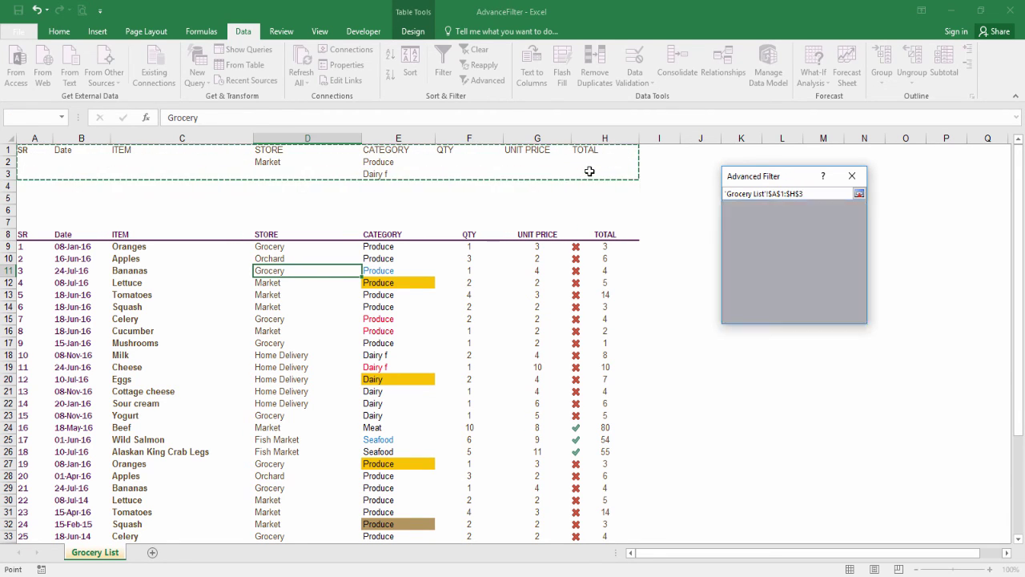
{"action": "left_click", "coordinate": [782, 311]}
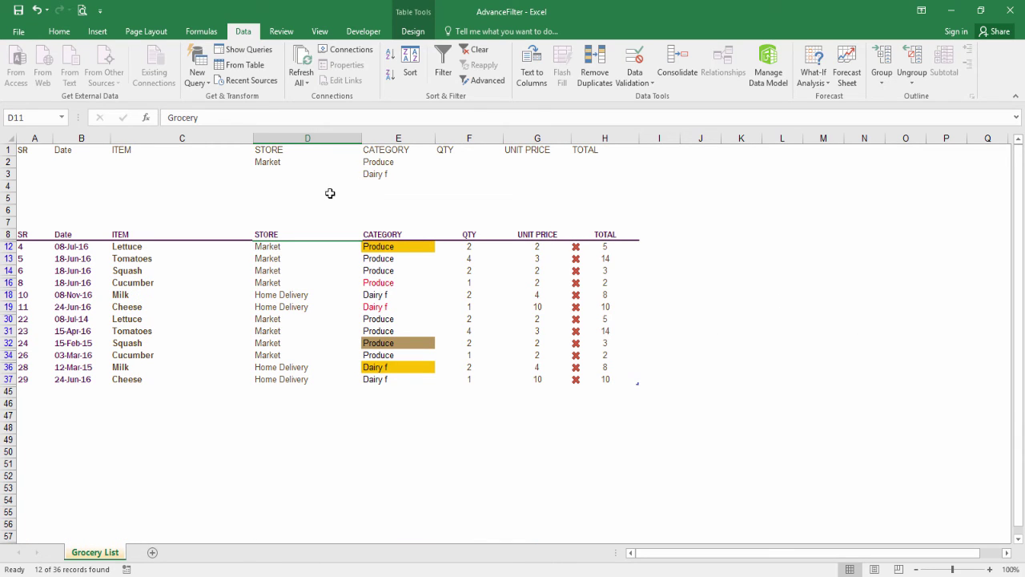
Review the 12 matching records' store and Produce/Dairy f category values against D2 and E2
{"action": "left_click", "coordinate": [278, 164]}
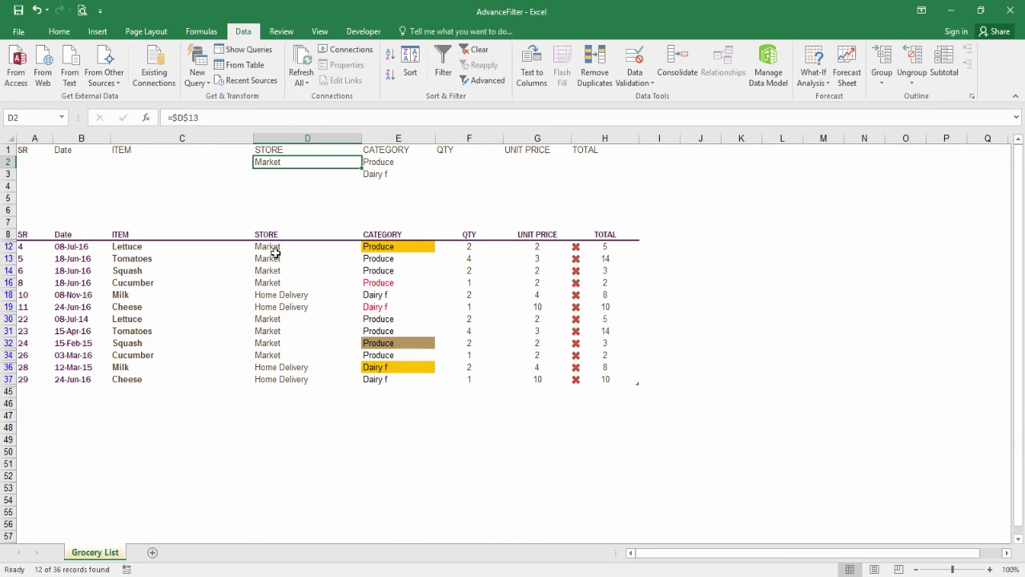
{"action": "left_click_drag", "start_coordinate": [275, 252], "coordinate": [274, 283]}
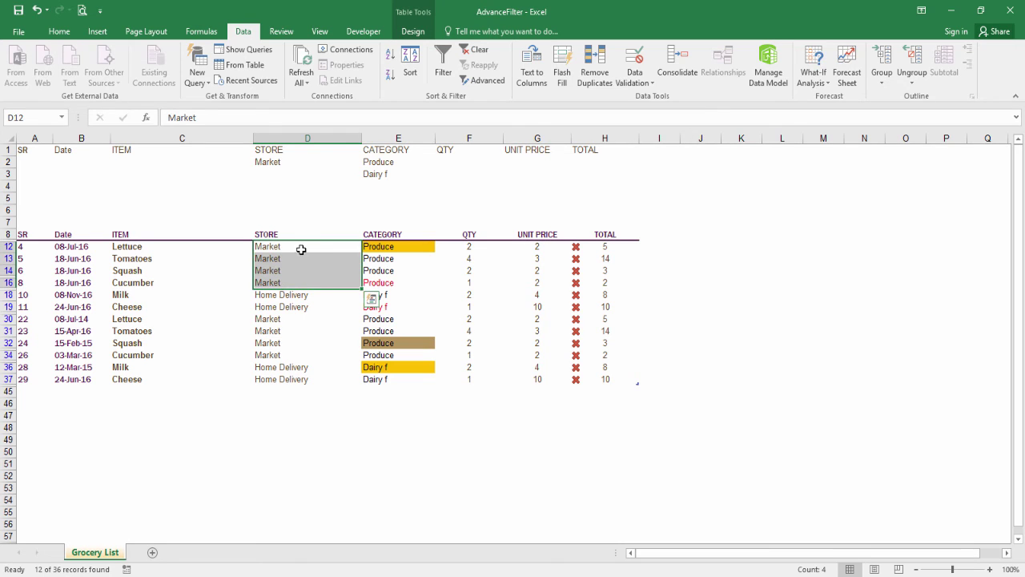
{"action": "left_click_drag", "start_coordinate": [301, 250], "coordinate": [302, 294]}
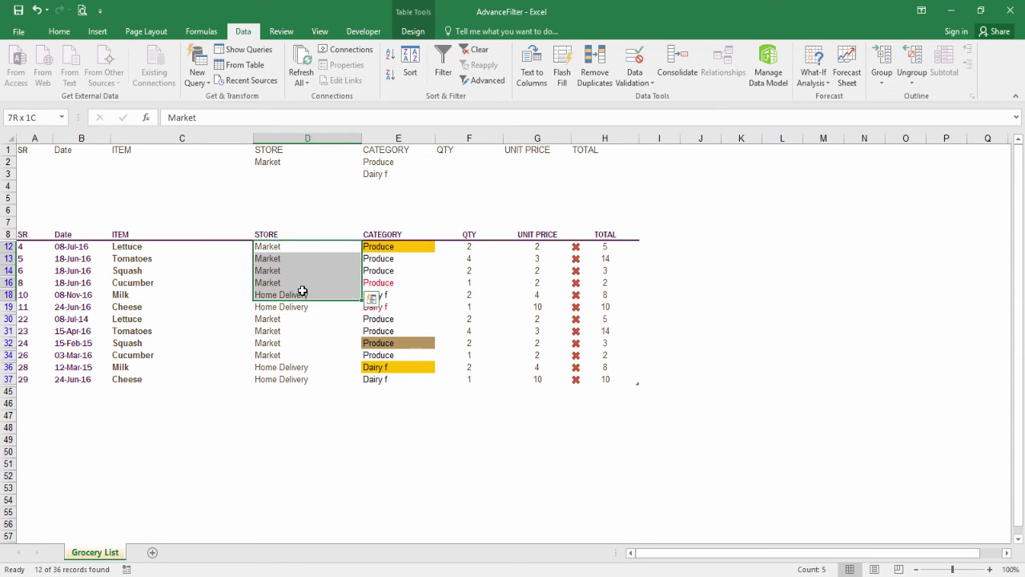
{"action": "left_click", "coordinate": [384, 163]}
{"action": "left_click", "coordinate": [389, 295]}
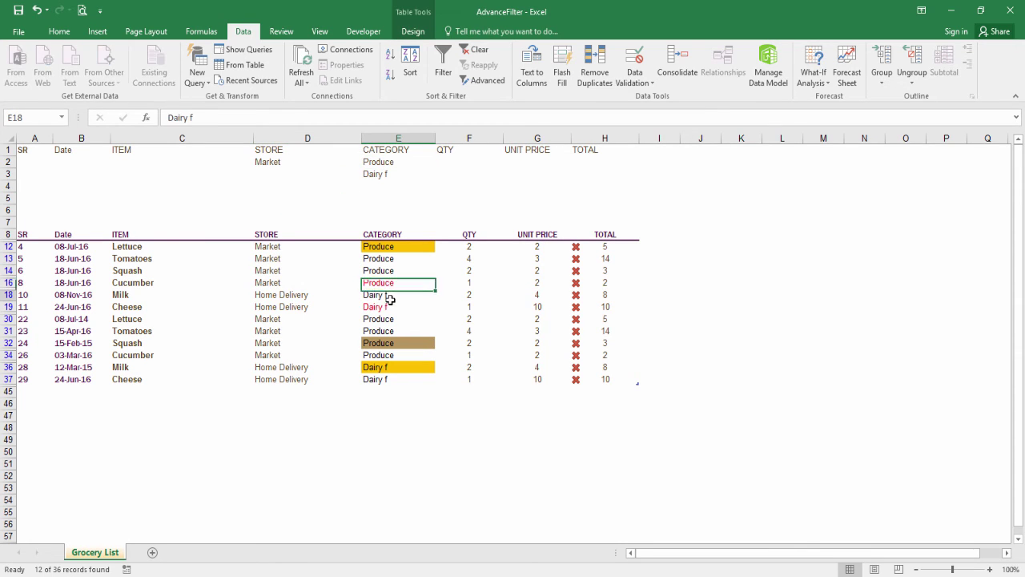
{"action": "left_click", "coordinate": [390, 343]}
{"action": "left_click", "coordinate": [390, 367]}
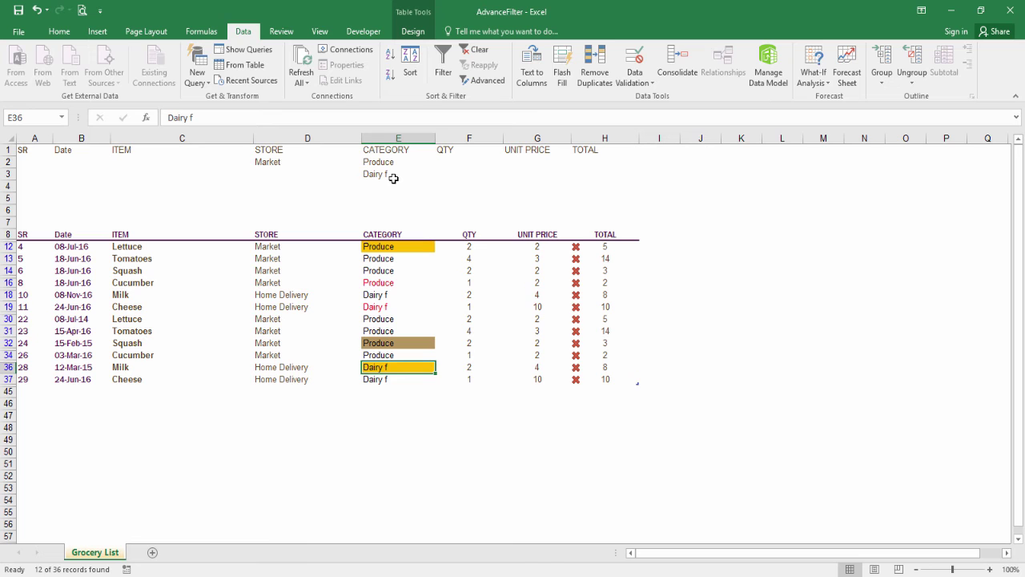
Clear the filter and paste-link the Home Delivery value from D18 into store criterion D2
{"action": "key", "text": "alt+a"}
{"action": "key", "text": "c"}
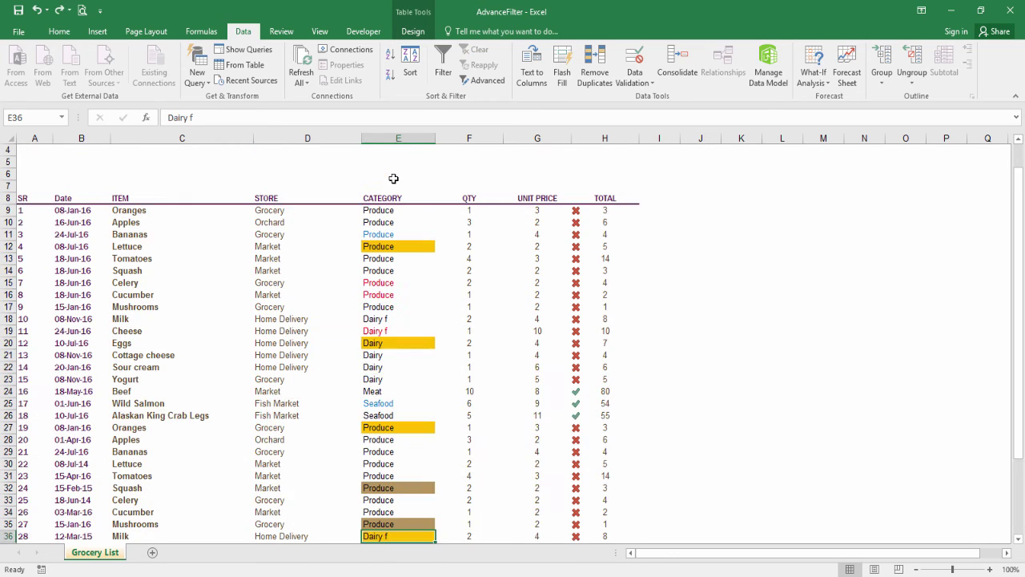
{"action": "scroll", "coordinate": [341, 185], "scroll_direction": "up", "scroll_amount": 1}
{"action": "left_click", "coordinate": [273, 355]}
{"action": "key", "text": "ctrl+c"}
{"action": "right_click", "coordinate": [291, 163]}
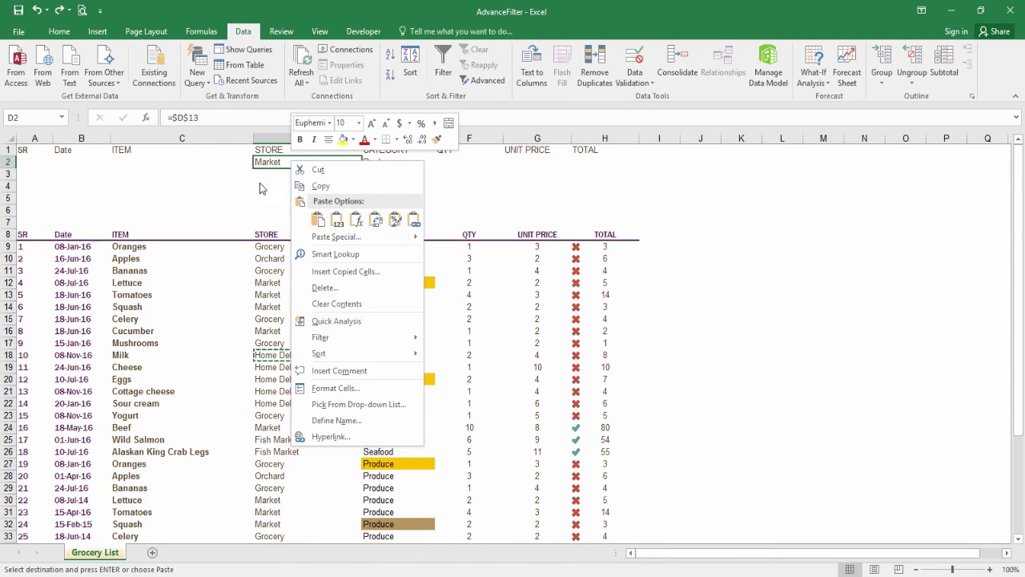
{"action": "left_click", "coordinate": [414, 219]}
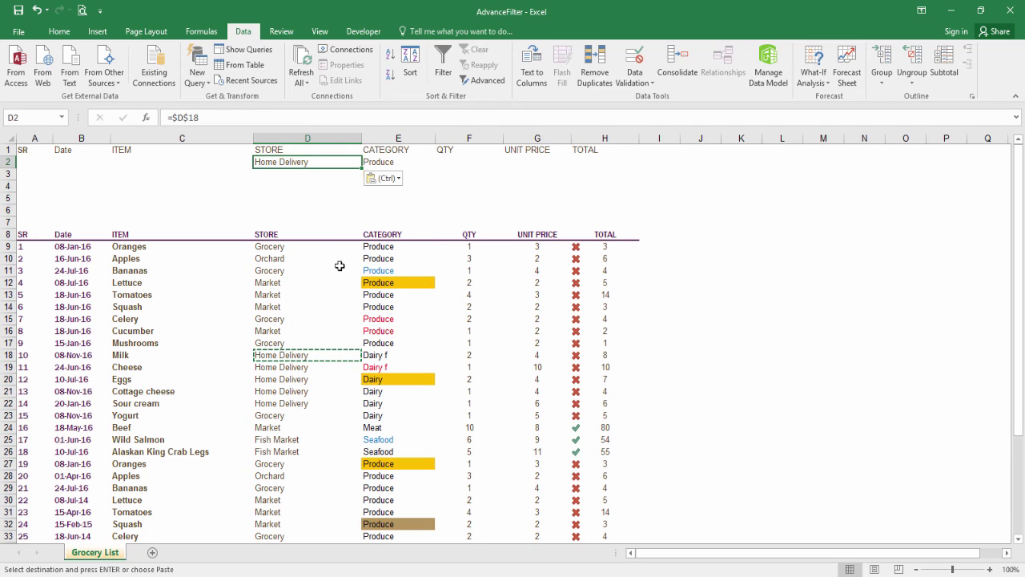
Rerun the Advanced Filter with the criteria range reset to A1:H3
{"action": "left_click", "coordinate": [489, 85]}
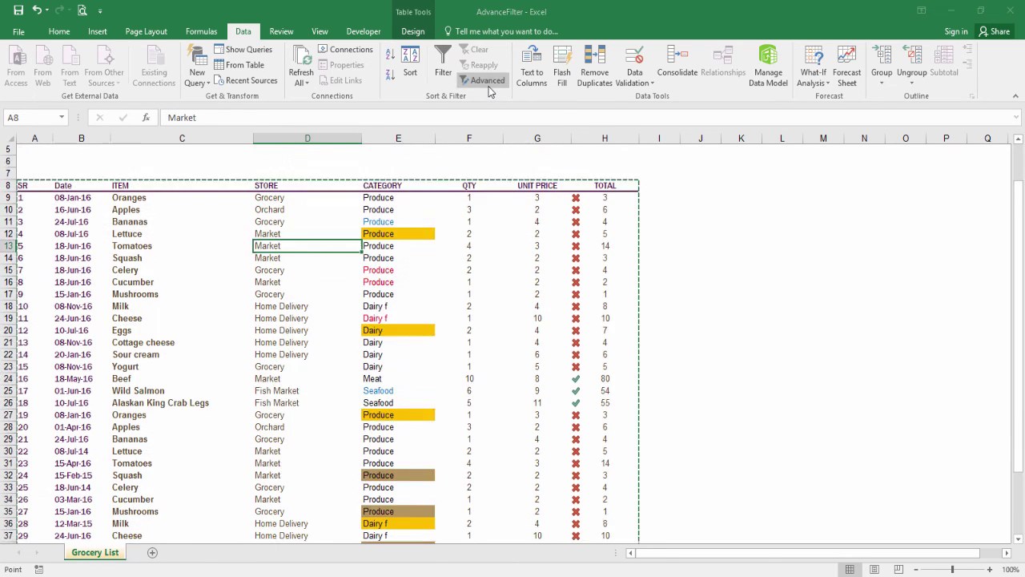
{"action": "left_click", "coordinate": [821, 255]}
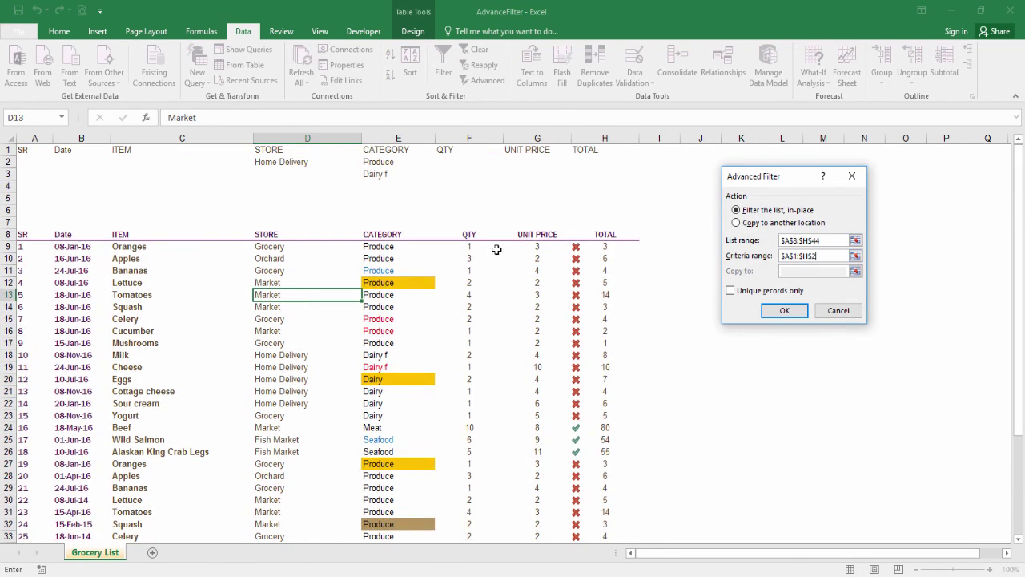
{"action": "left_click_drag", "start_coordinate": [815, 257], "coordinate": [760, 254]}
{"action": "key", "text": "Delete"}
{"action": "left_click_drag", "start_coordinate": [40, 149], "coordinate": [592, 153]}
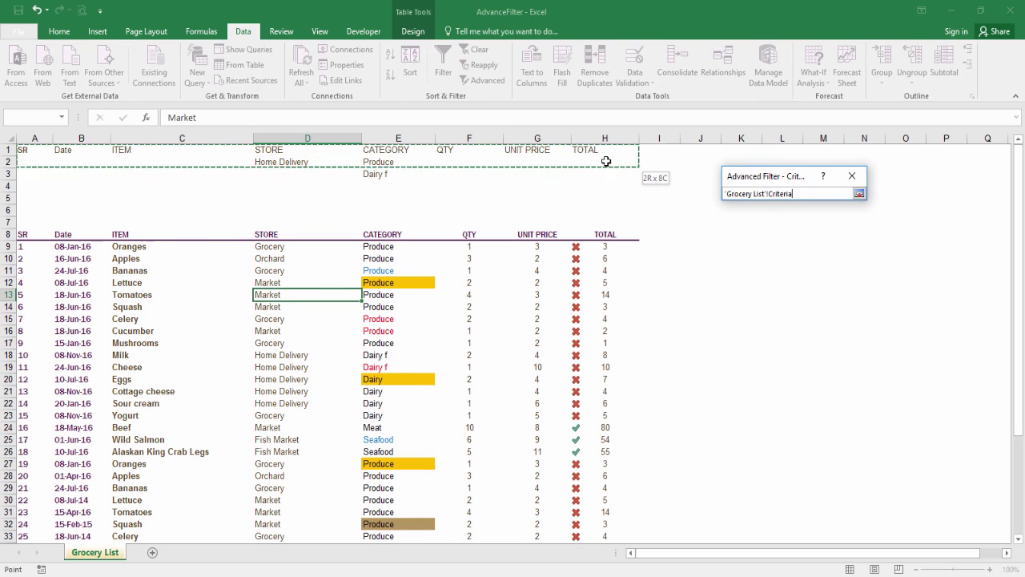
{"action": "left_click_drag", "start_coordinate": [592, 152], "coordinate": [603, 174]}
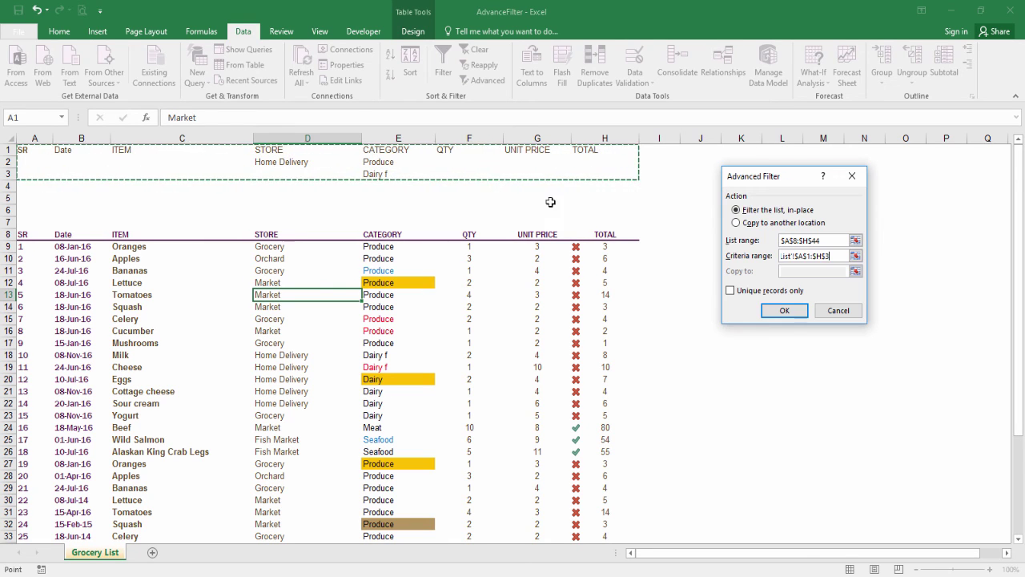
{"action": "left_click", "coordinate": [785, 312]}
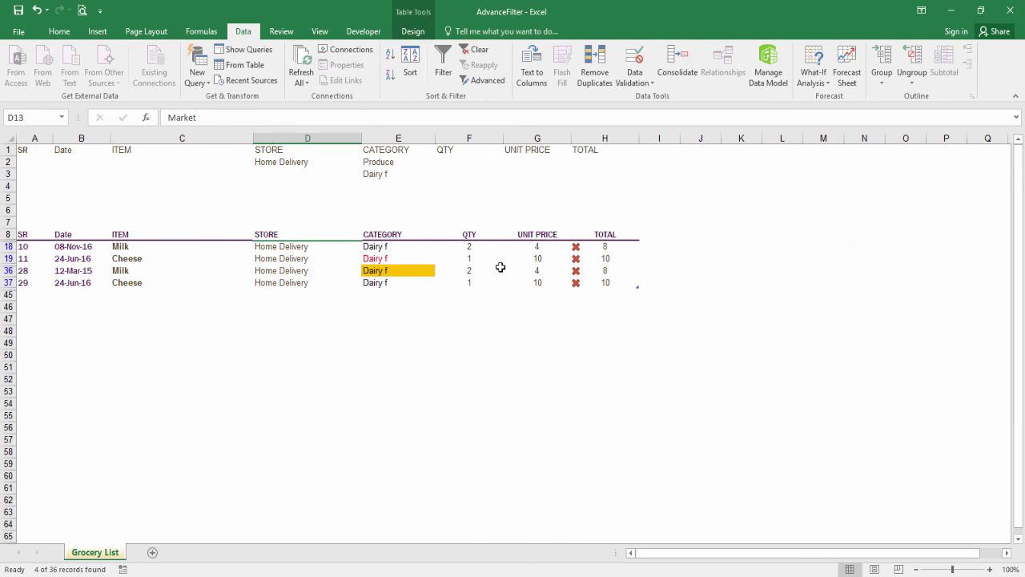
Verify the four remaining records are Home Delivery with the Dairy f category
{"action": "left_click_drag", "start_coordinate": [286, 245], "coordinate": [301, 285]}
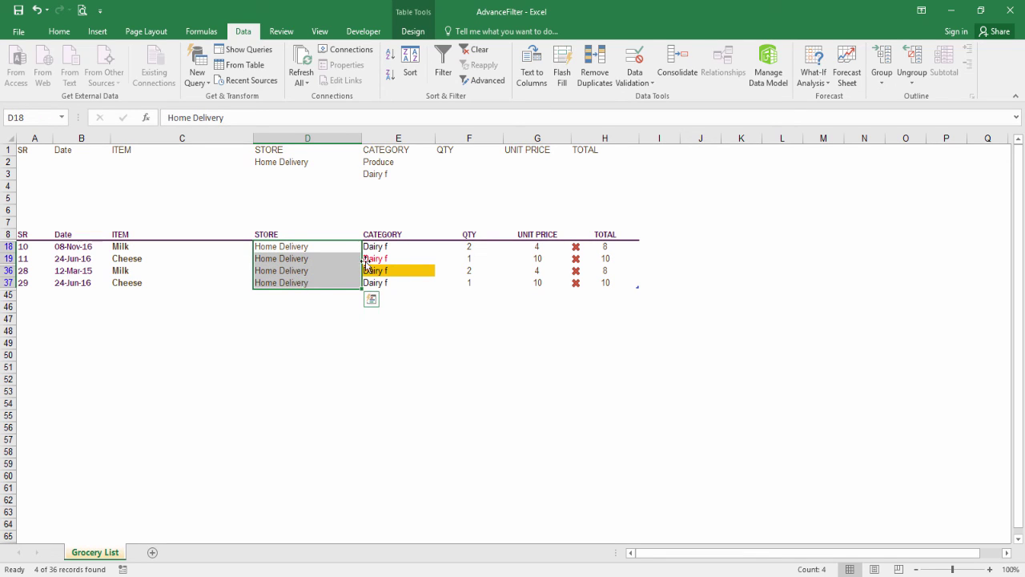
{"action": "left_click", "coordinate": [388, 246]}
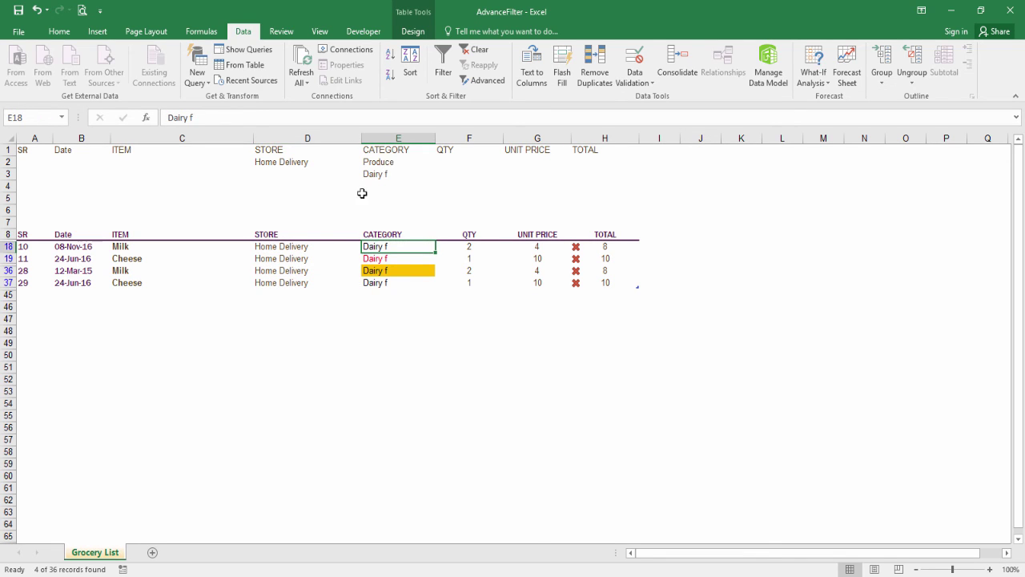
{"action": "left_click", "coordinate": [293, 247]}
{"action": "left_click", "coordinate": [385, 161]}
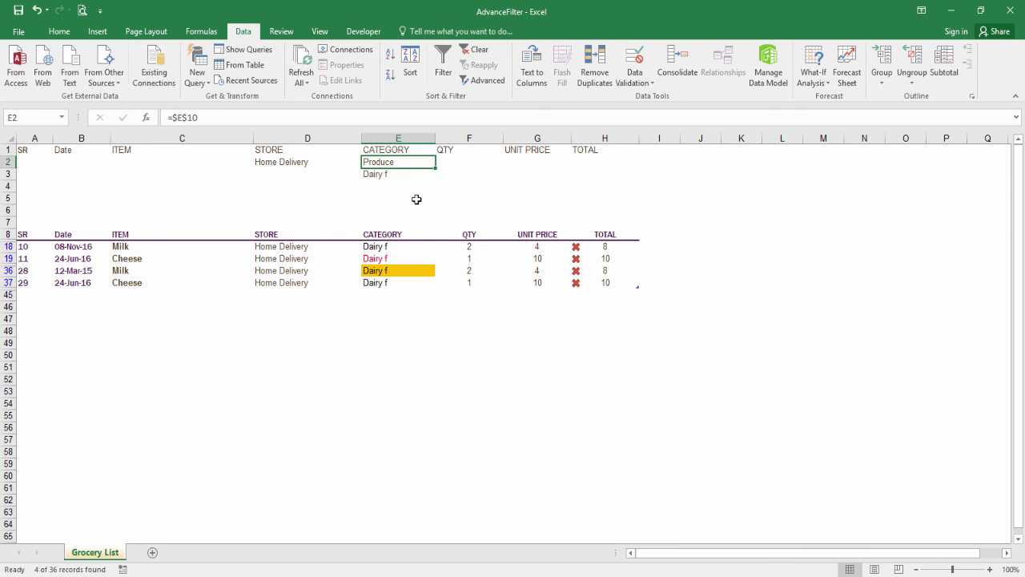
{"action": "left_click", "coordinate": [401, 247]}
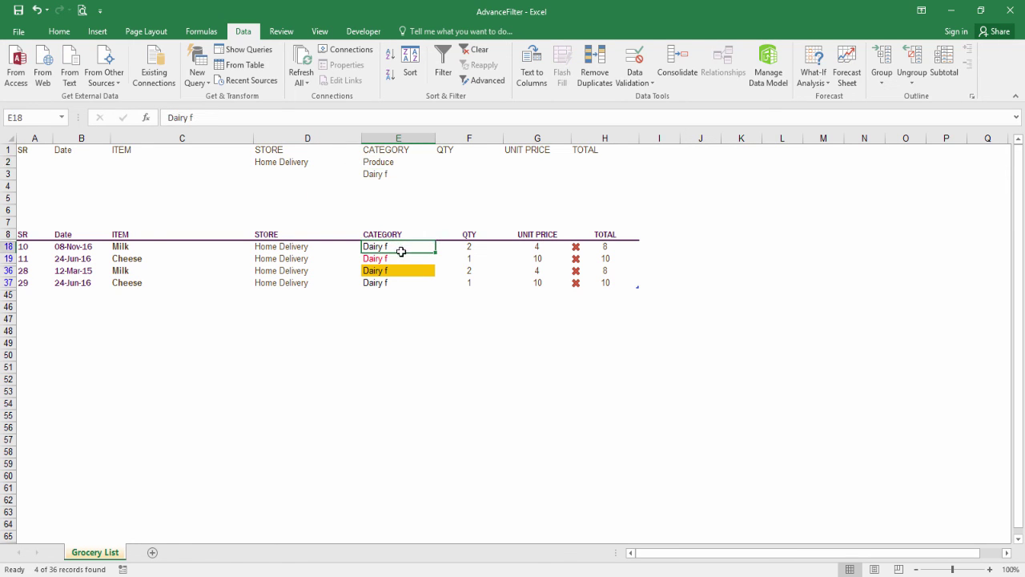
{"action": "left_click_drag", "start_coordinate": [401, 252], "coordinate": [402, 282]}
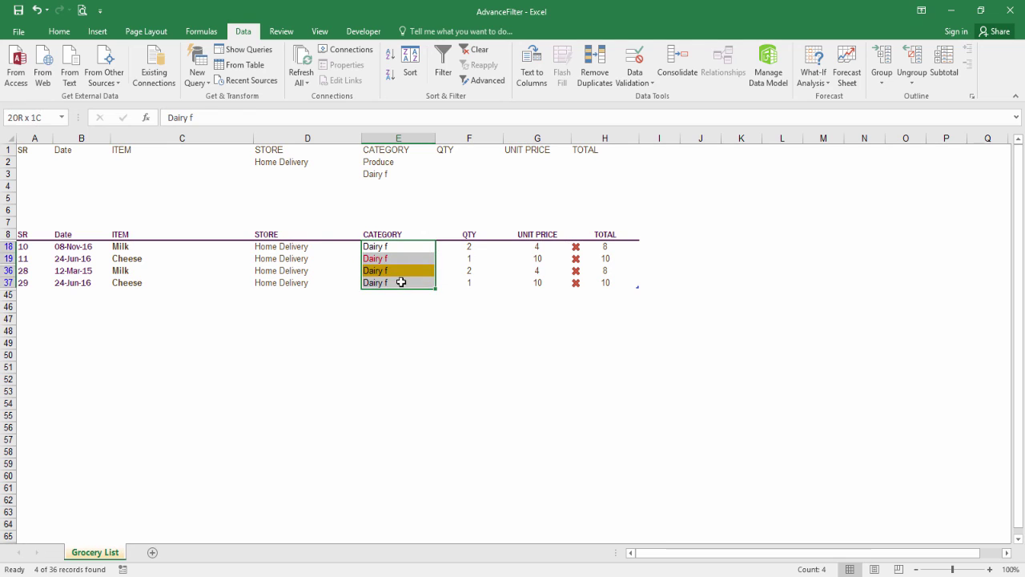
{"action": "left_click", "coordinate": [304, 246]}
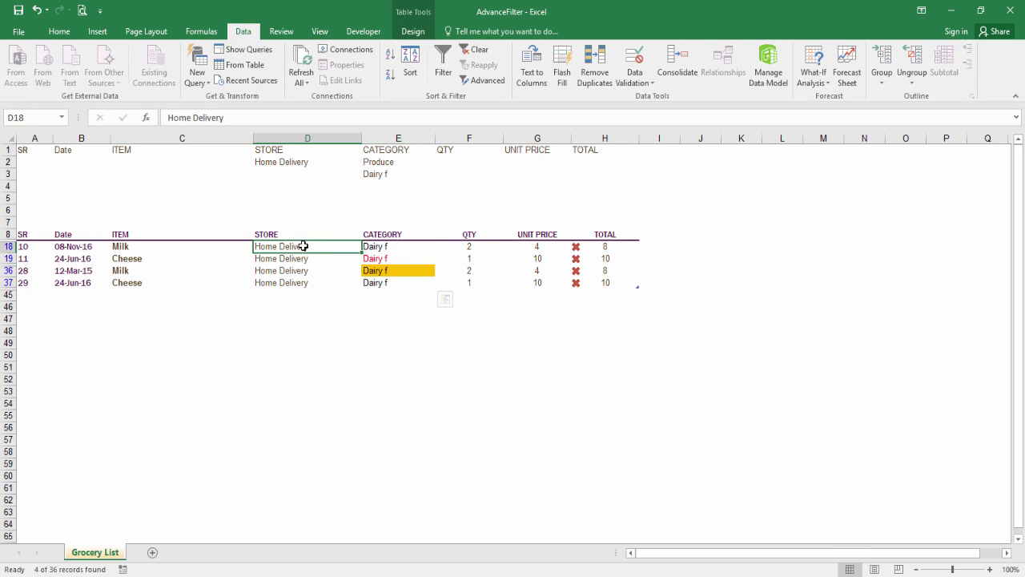
{"action": "left_click_drag", "start_coordinate": [303, 246], "coordinate": [304, 283]}
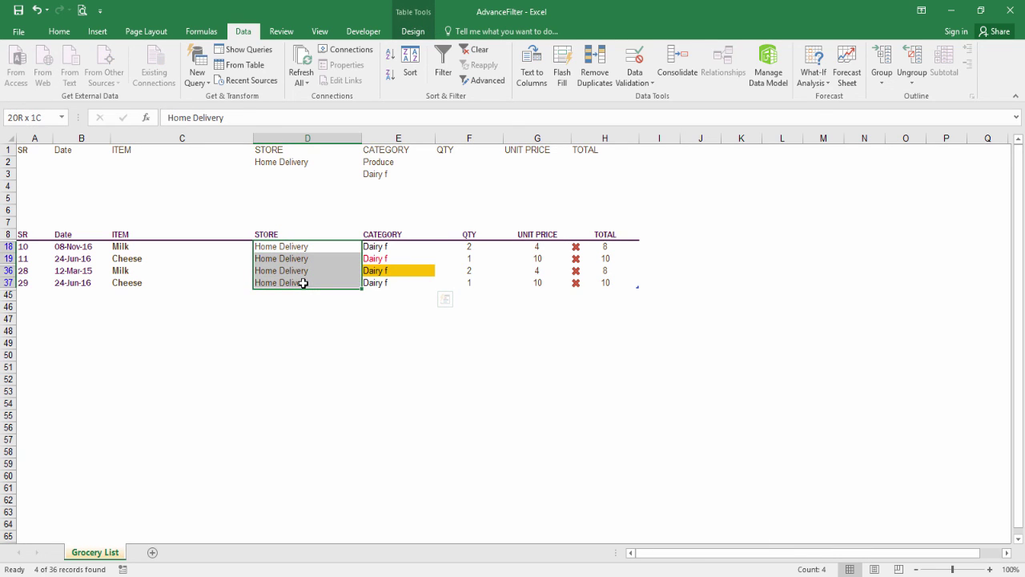
{"action": "left_click", "coordinate": [406, 246]}
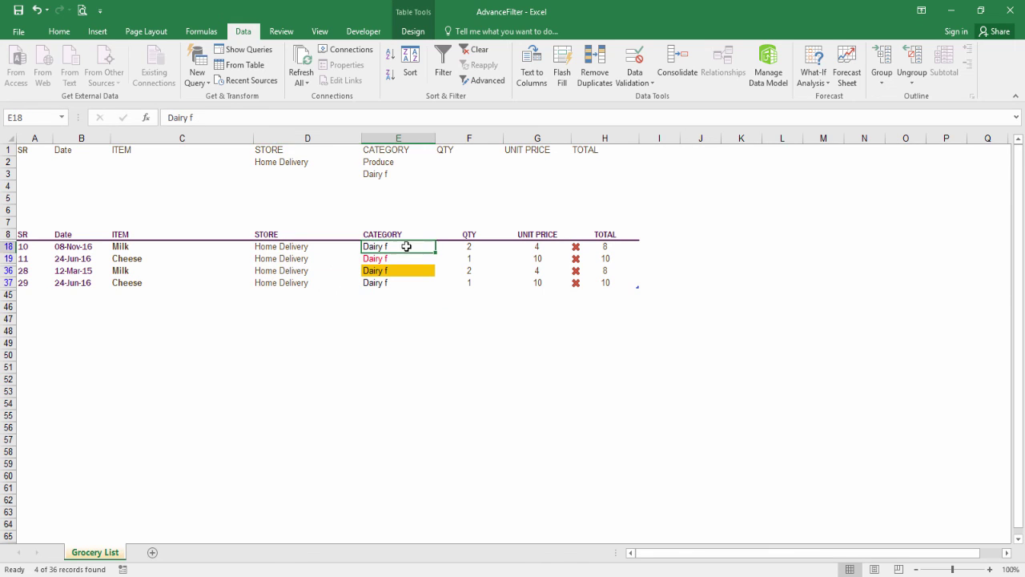
{"action": "left_click", "coordinate": [398, 270]}
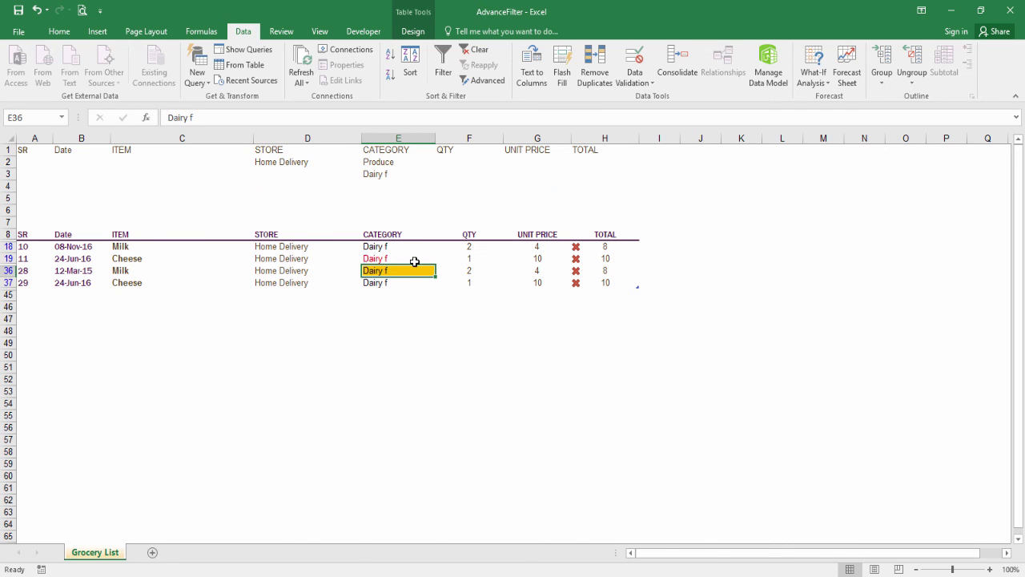
{"action": "scroll", "coordinate": [337, 288], "scroll_direction": "up", "scroll_amount": 4}
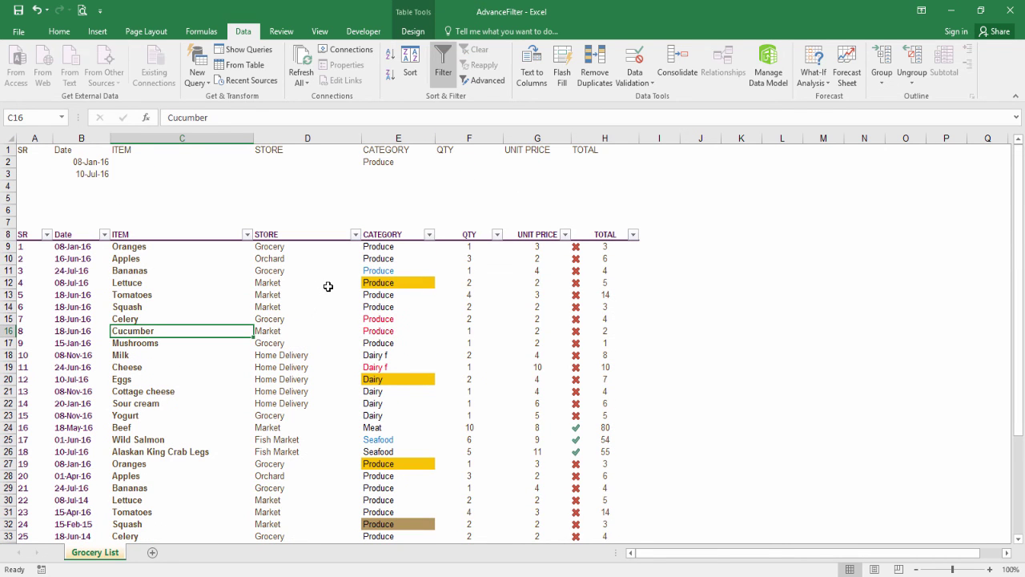